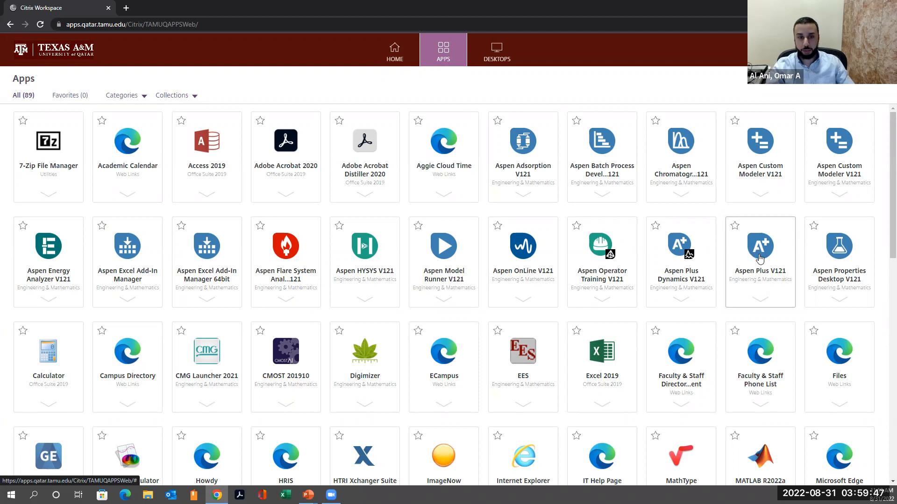
# Step: Launch Aspen Plus V121 and start a new simulation, closing the current run
pyautogui.click(759, 257)
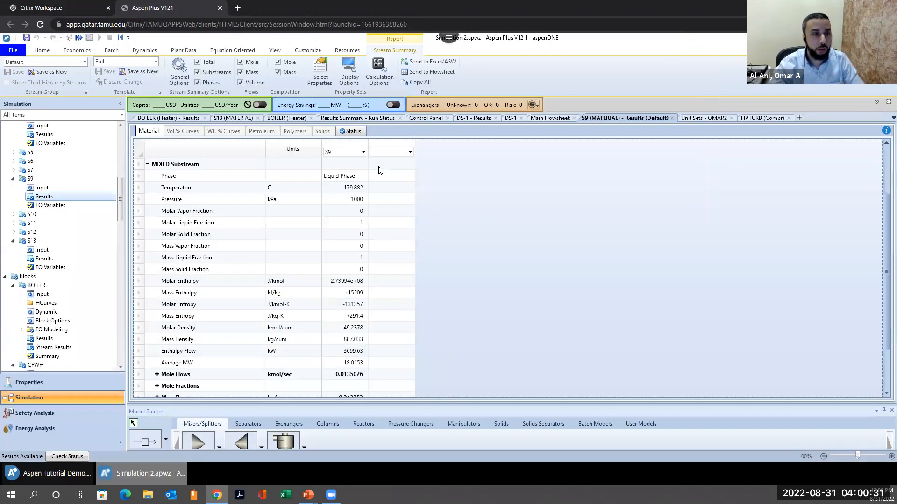
pyautogui.click(13, 51)
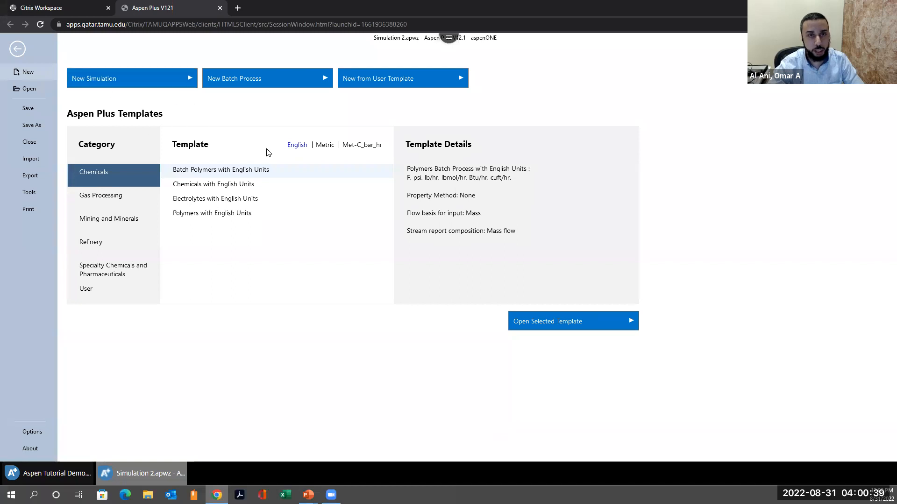
pyautogui.click(145, 82)
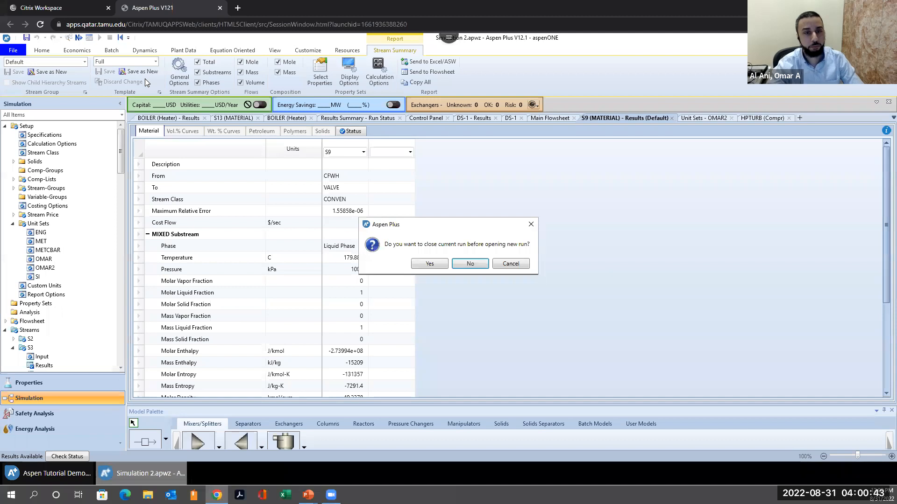
pyautogui.click(437, 263)
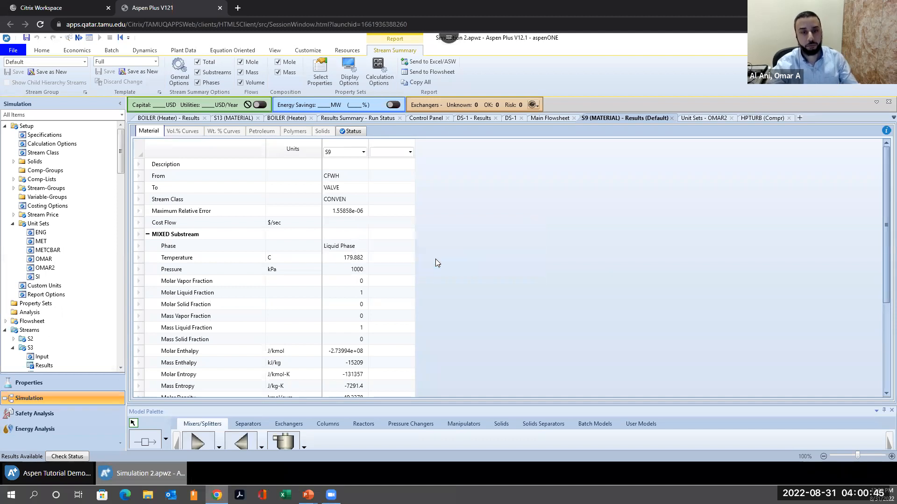
pyautogui.click(467, 264)
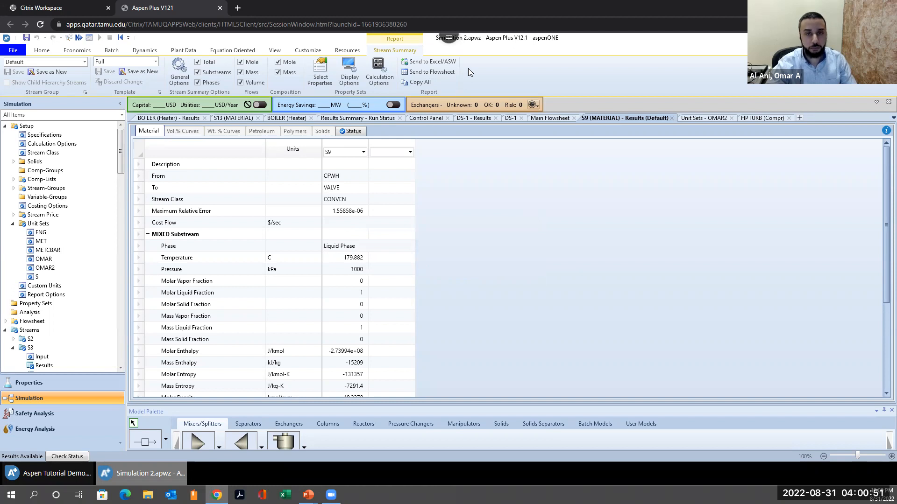
pyautogui.click(11, 51)
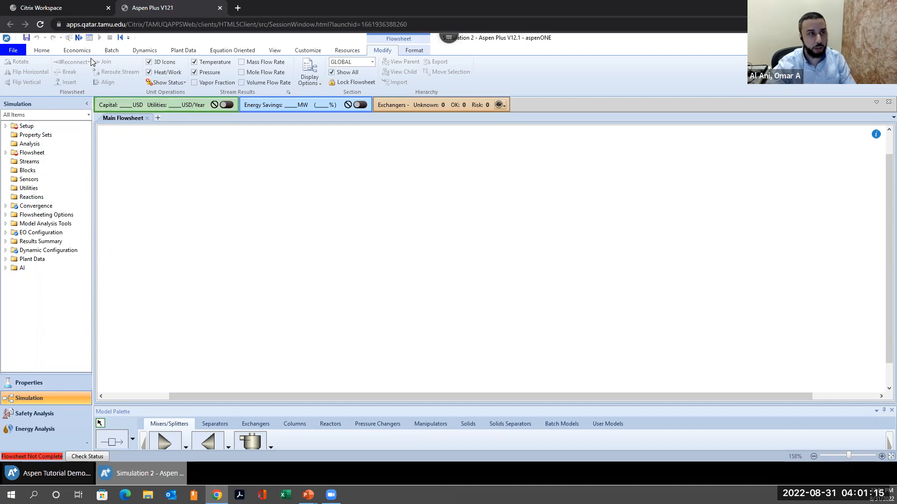
# Step: Turn off the temperature and pressure display for stream results on the flowsheet
pyautogui.click(194, 62)
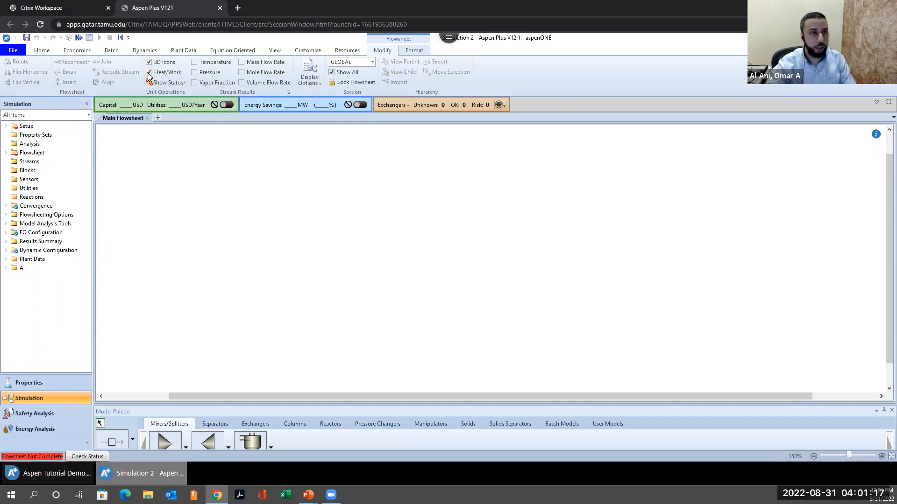
# Step: Create a new unit set, using the author's first name as its ID
pyautogui.click(47, 51)
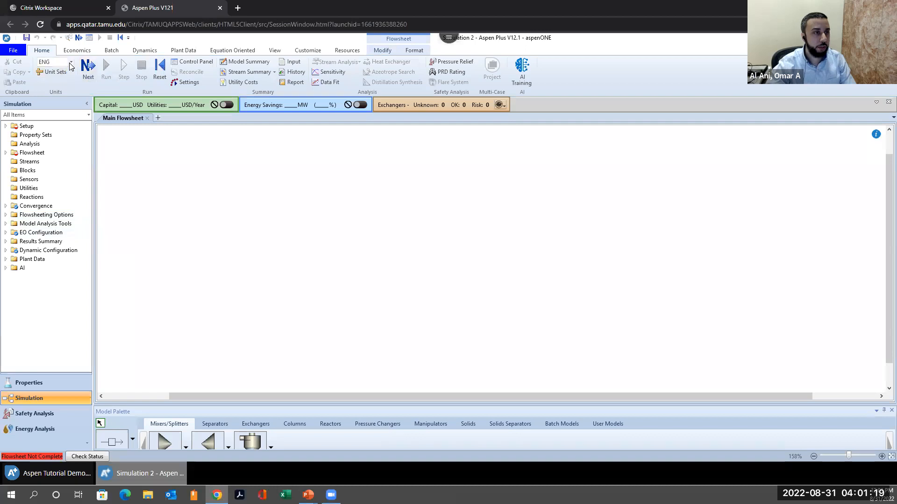
pyautogui.click(58, 72)
pyautogui.click(127, 142)
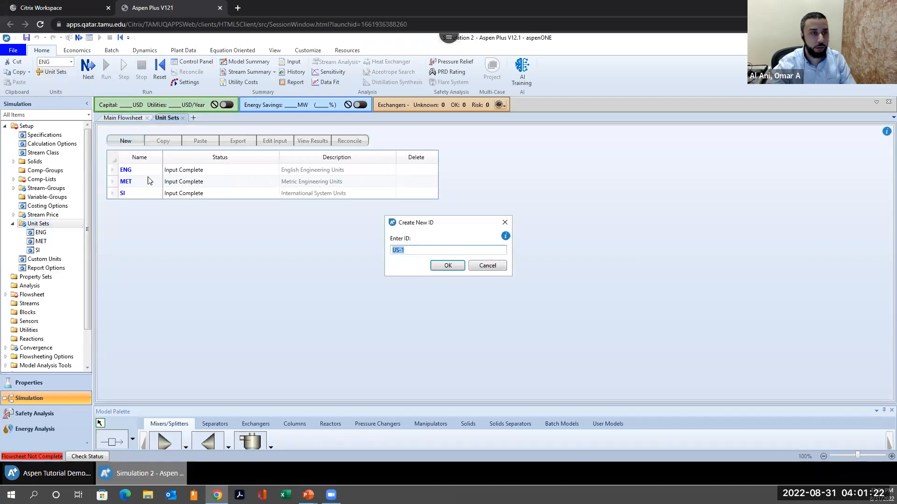
pyautogui.write('OMAR')
pyautogui.click(457, 265)
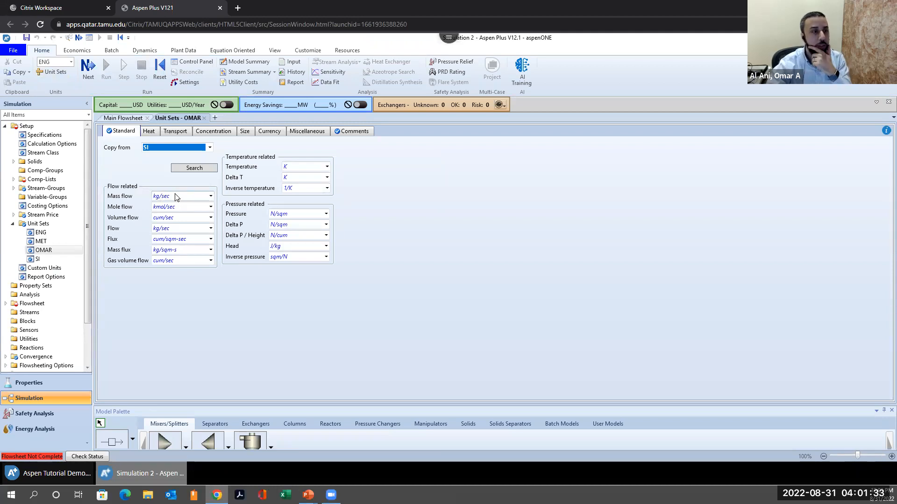
# Step: Set the new unit set's temperature and delta T units to C
pyautogui.click(304, 169)
pyautogui.click(329, 169)
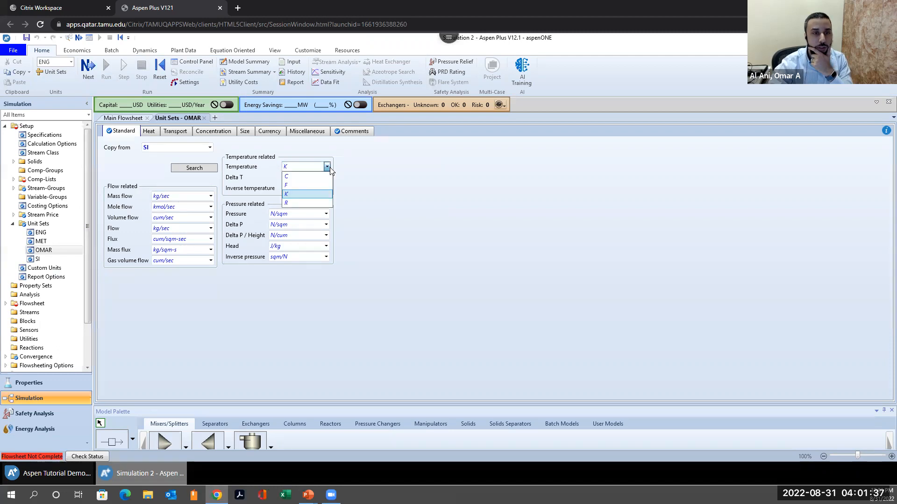
pyautogui.click(286, 176)
pyautogui.click(327, 178)
pyautogui.click(294, 186)
pyautogui.click(355, 203)
pyautogui.click(325, 189)
pyautogui.click(356, 203)
pyautogui.click(357, 206)
# Step: Set the new unit set's pressure unit to kPa
pyautogui.click(326, 214)
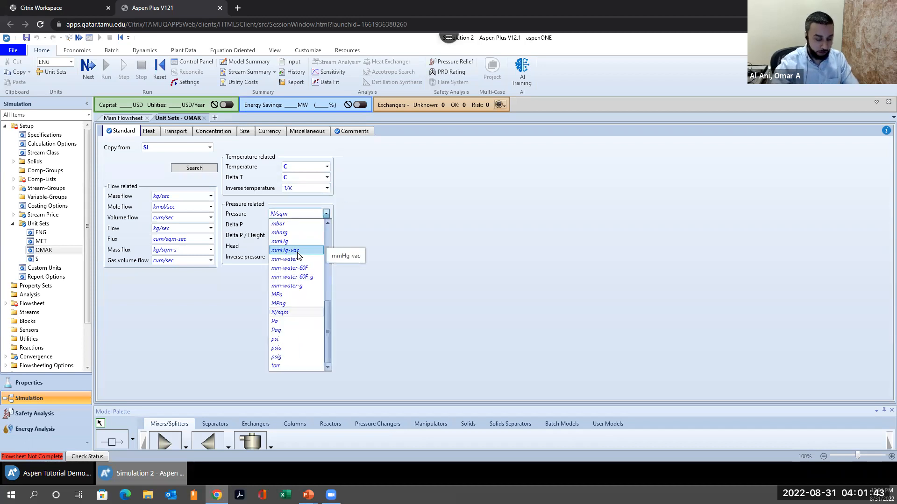
pyautogui.scroll(2, 298, 256)
pyautogui.click(298, 256)
pyautogui.click(360, 308)
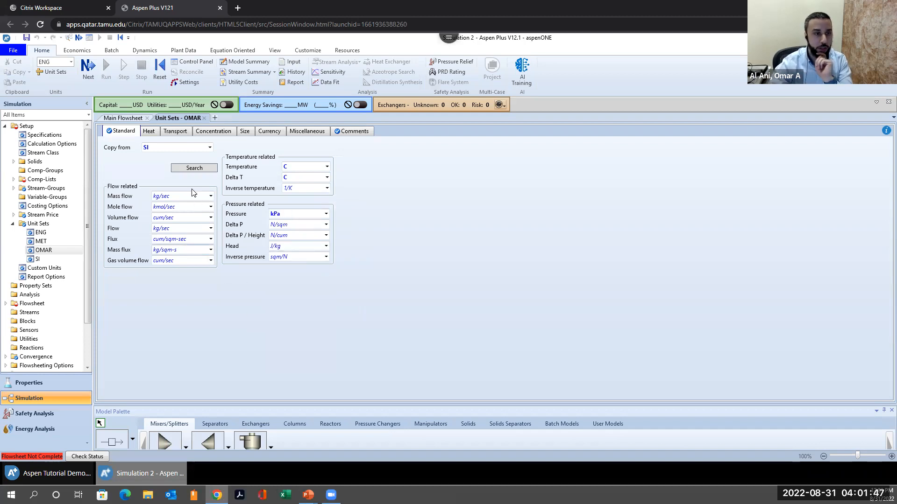
# Step: Set the custom unit set's enthalpy flow unit to kW and its heat unit to kJ
pyautogui.click(153, 134)
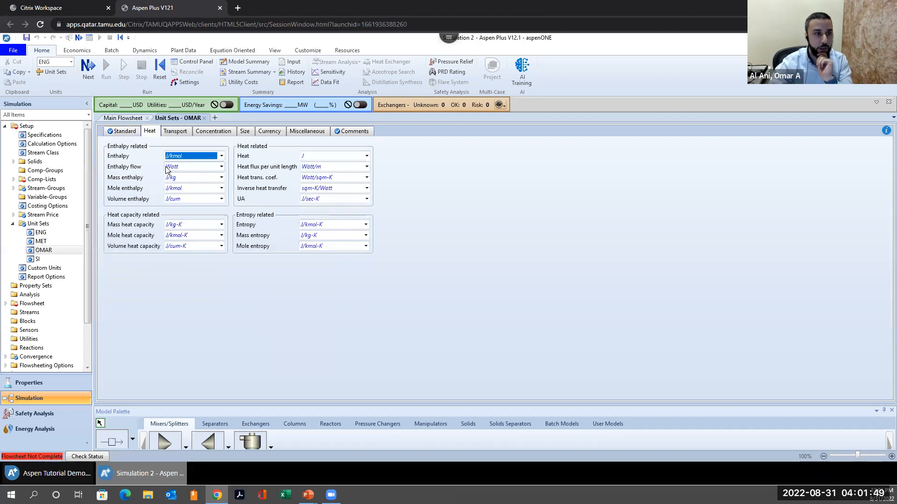
pyautogui.click(221, 167)
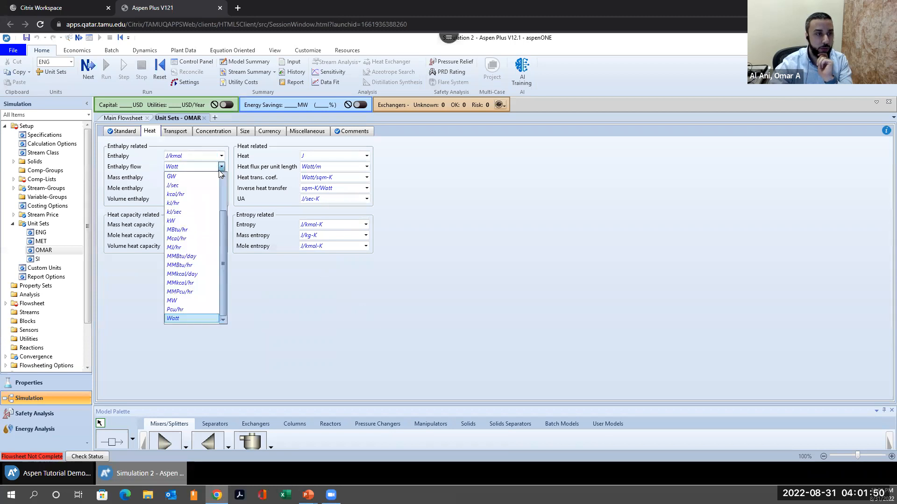
pyautogui.click(181, 221)
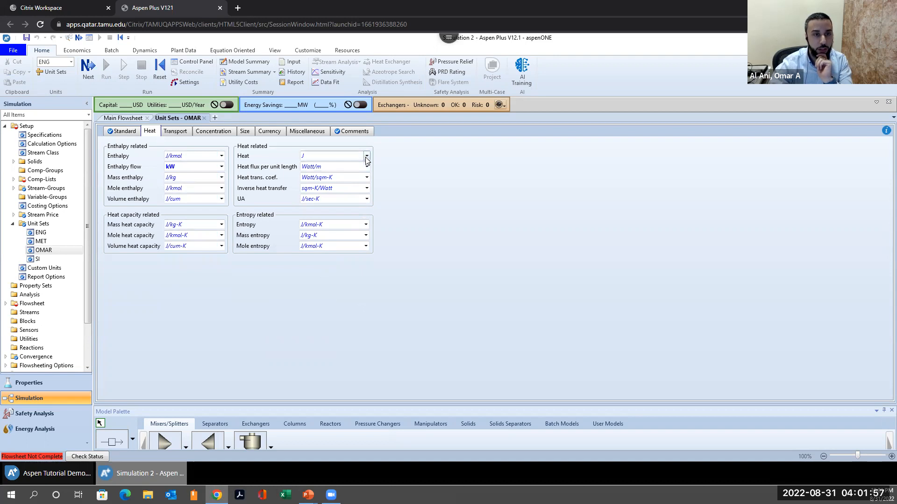
pyautogui.click(222, 180)
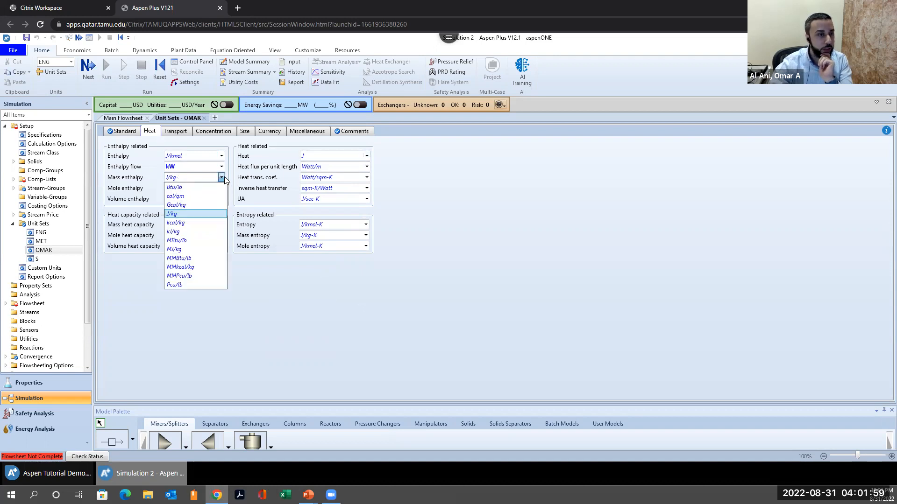
pyautogui.click(367, 156)
pyautogui.click(367, 156)
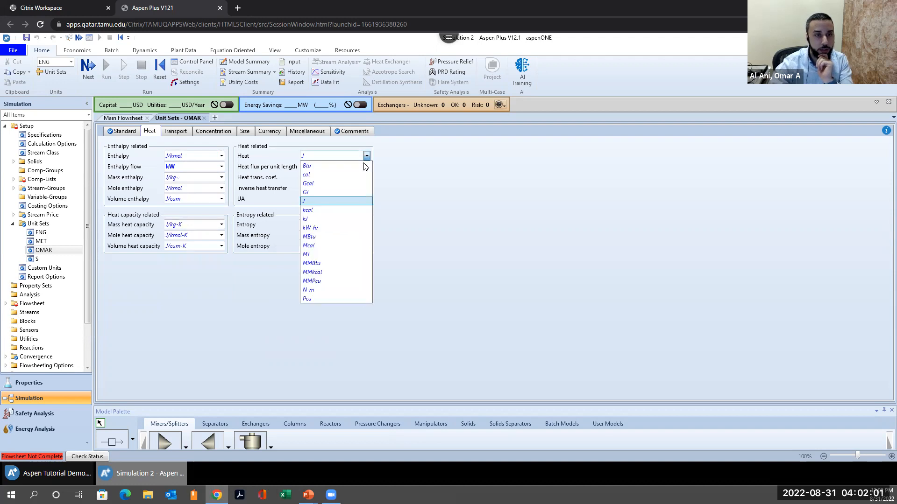
pyautogui.click(326, 219)
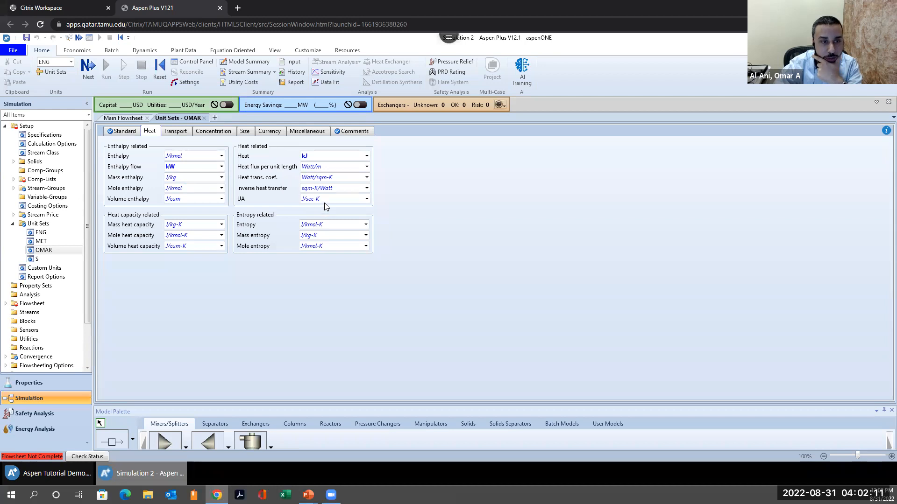
# Step: Set the custom unit set's energy unit to kJ, power to kW and work to kJ
pyautogui.click(183, 132)
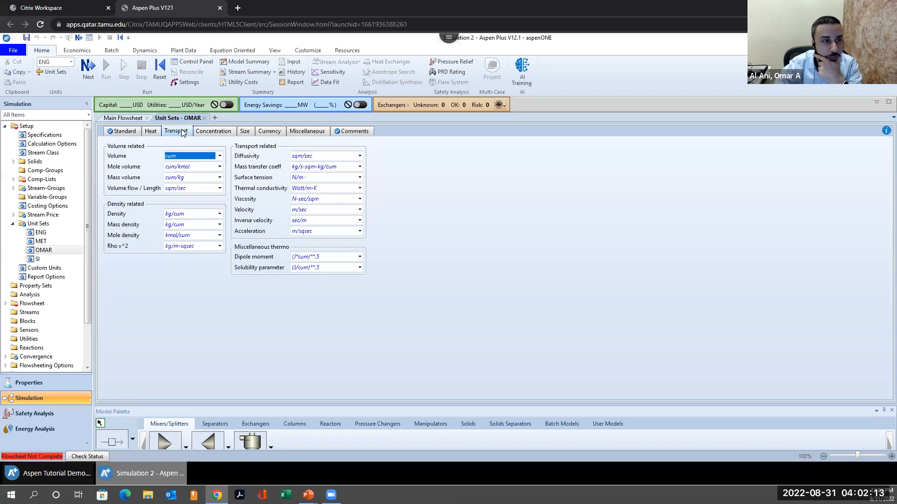
pyautogui.click(206, 134)
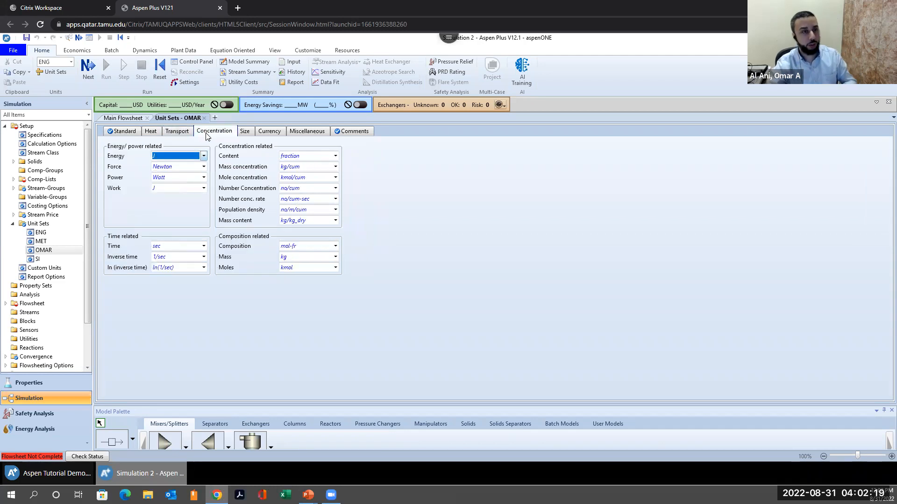
pyautogui.click(201, 156)
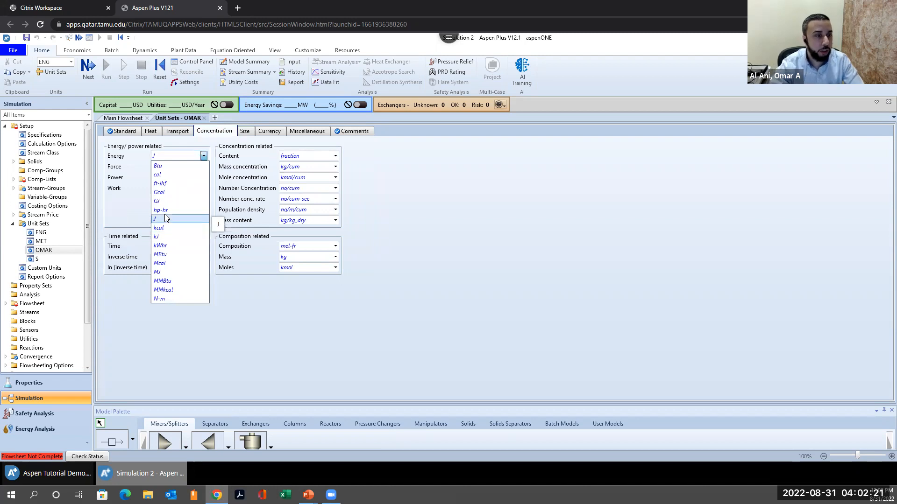
pyautogui.click(161, 236)
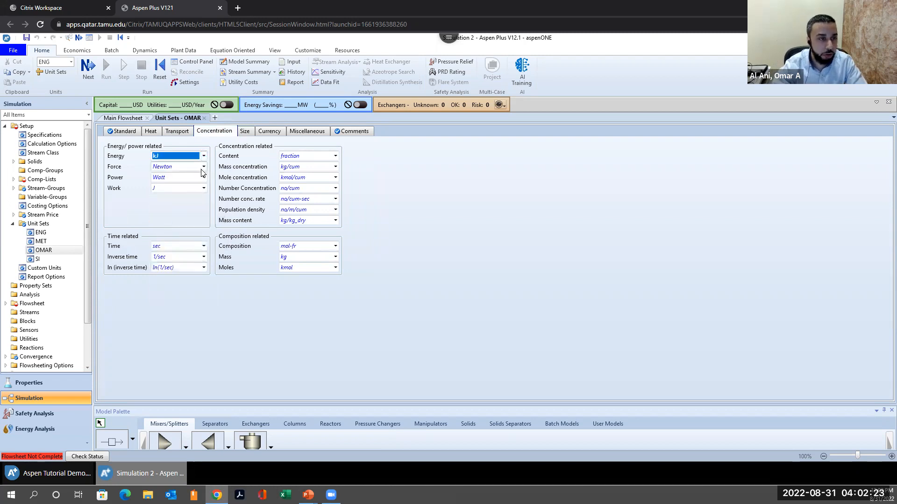
pyautogui.click(202, 180)
pyautogui.click(202, 179)
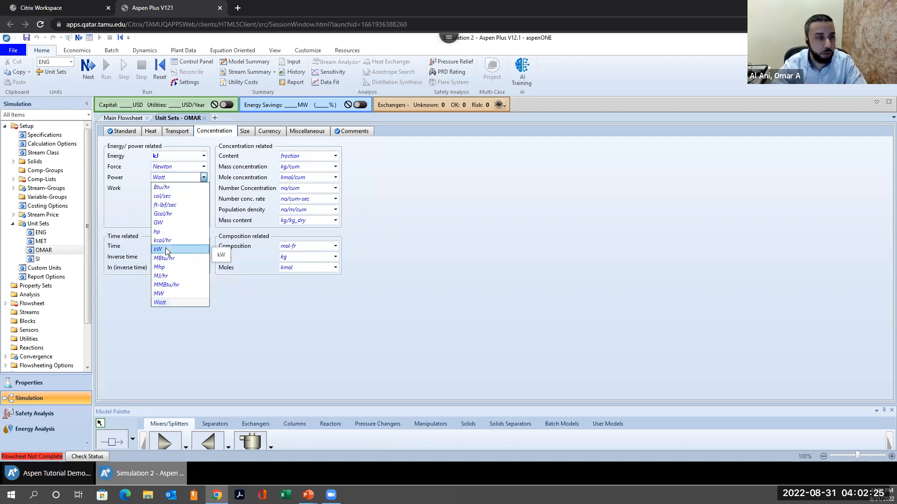
pyautogui.click(163, 252)
pyautogui.click(203, 188)
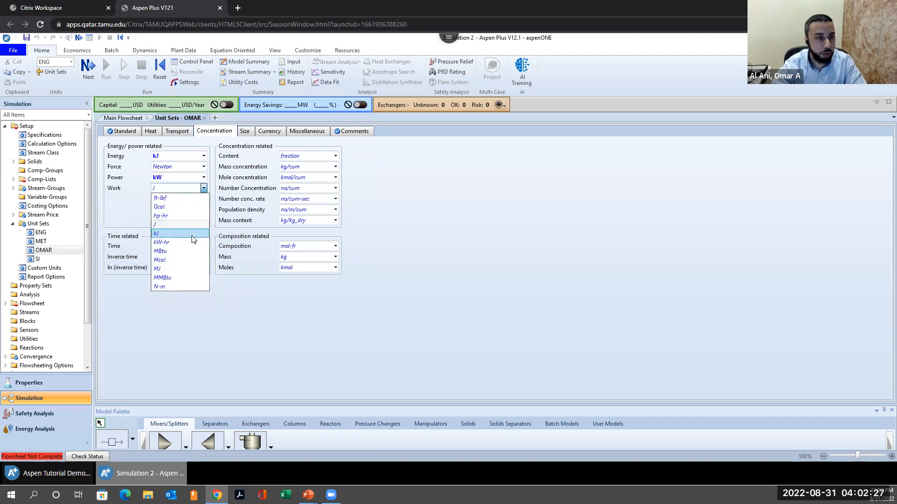
pyautogui.click(174, 235)
pyautogui.click(410, 365)
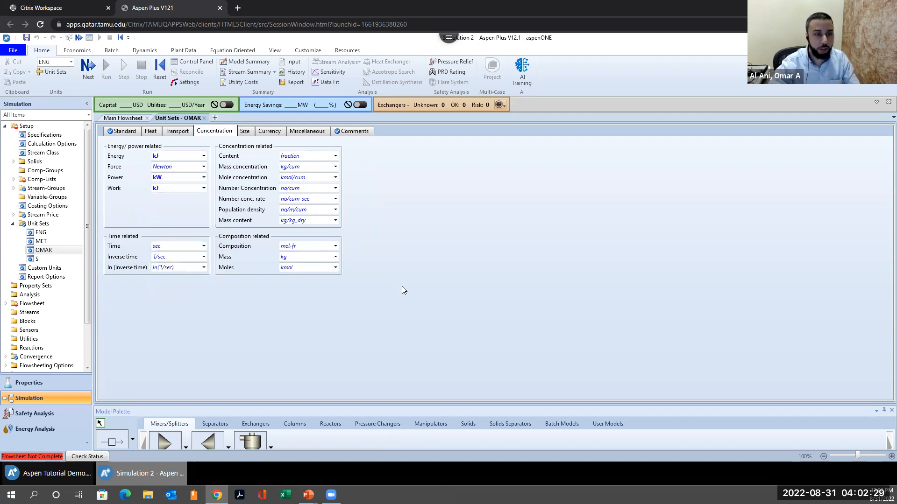
# Step: Make the newly created custom unit set the active units for the simulation
pyautogui.click(71, 62)
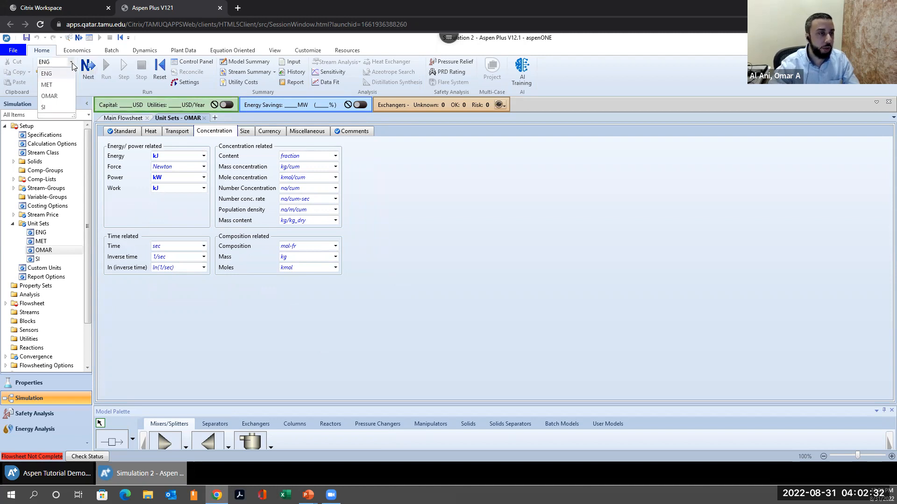
pyautogui.click(49, 96)
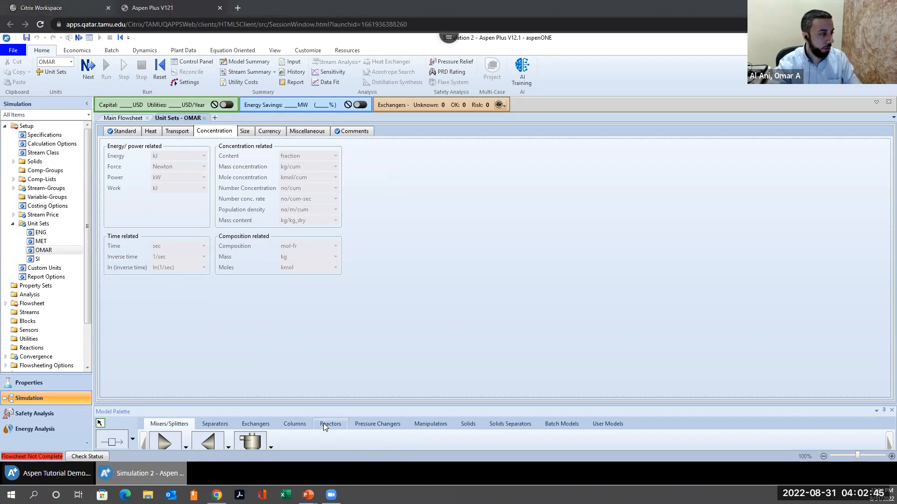
pyautogui.hotkey('alt', 'Tab')
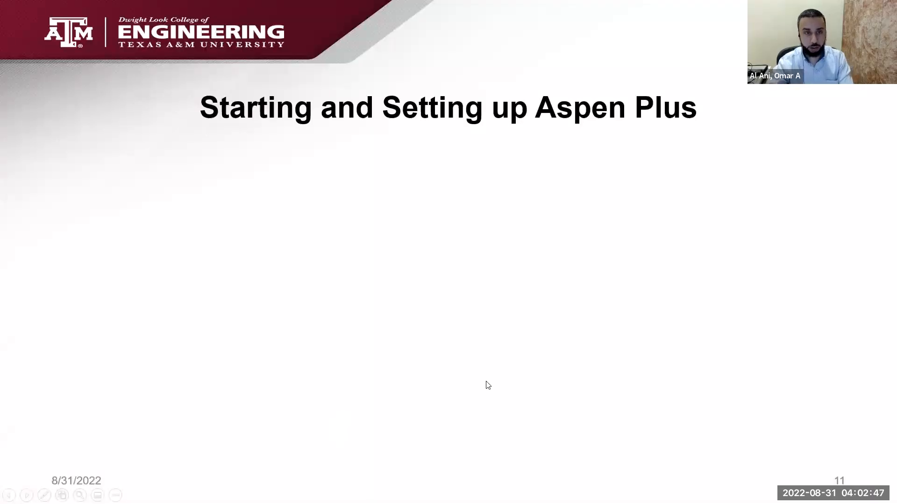
pyautogui.press('Right')
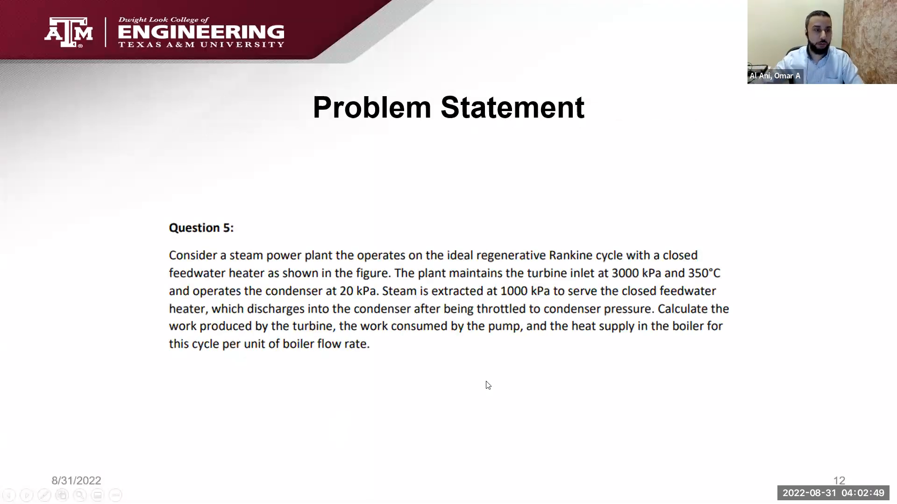
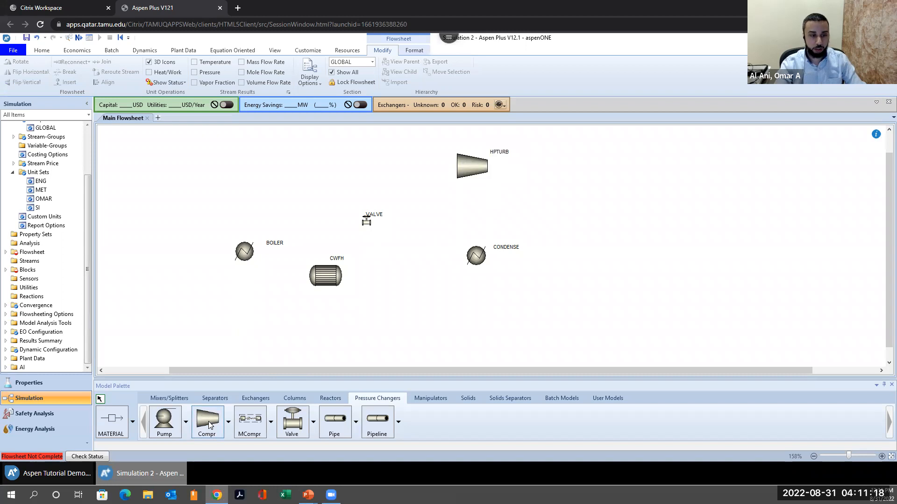
# Step: Add a second Compr block between HPTURB and CONDENSE on the flowsheet and name it LPTURB
pyautogui.click(478, 205)
pyautogui.doubleClick(509, 194)
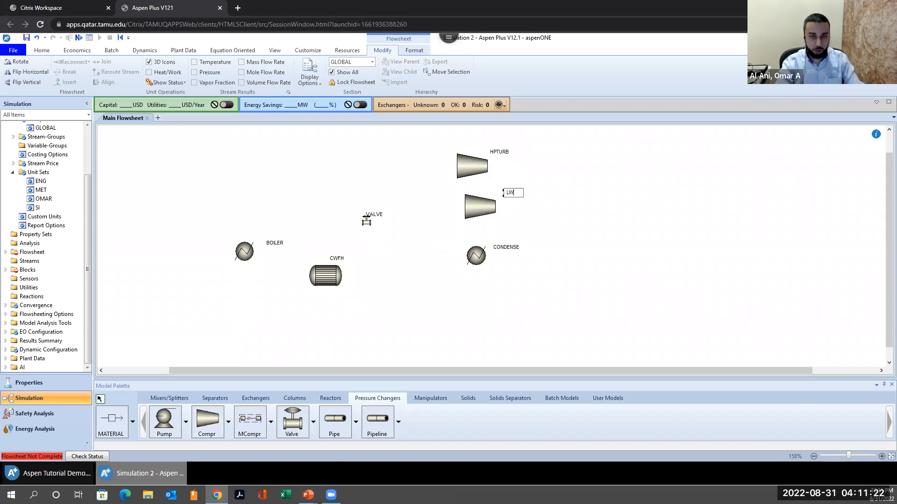
pyautogui.write('LPTURB')
pyautogui.click(546, 288)
# Step: Spread out the blocks by moving CONDENSE lower, LPTURB to the right, and HPTURB slightly up and left
pyautogui.moveTo(481, 260); pyautogui.dragTo(494, 281)
pyautogui.moveTo(498, 216); pyautogui.dragTo(527, 227)
pyautogui.moveTo(472, 161); pyautogui.dragTo(463, 157)
pyautogui.click(505, 213)
pyautogui.moveTo(504, 213); pyautogui.dragTo(504, 197)
pyautogui.click(467, 231)
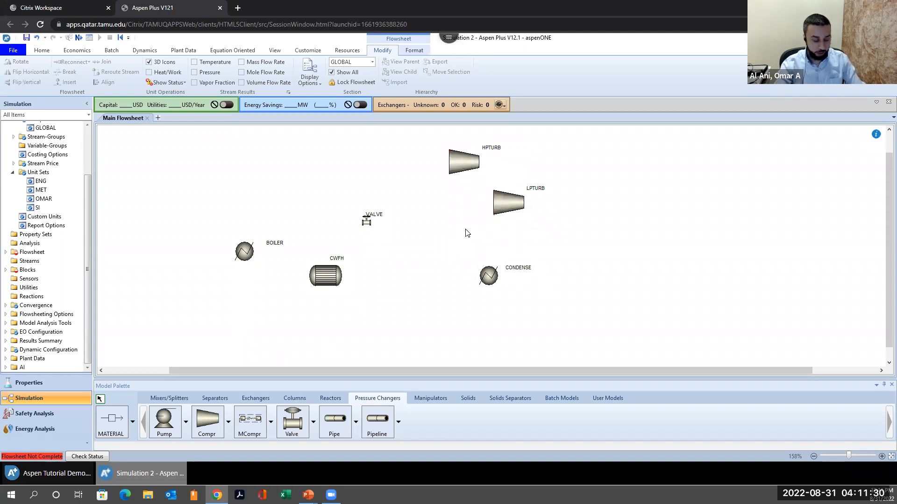
pyautogui.hotkey('alt', 'Tab')
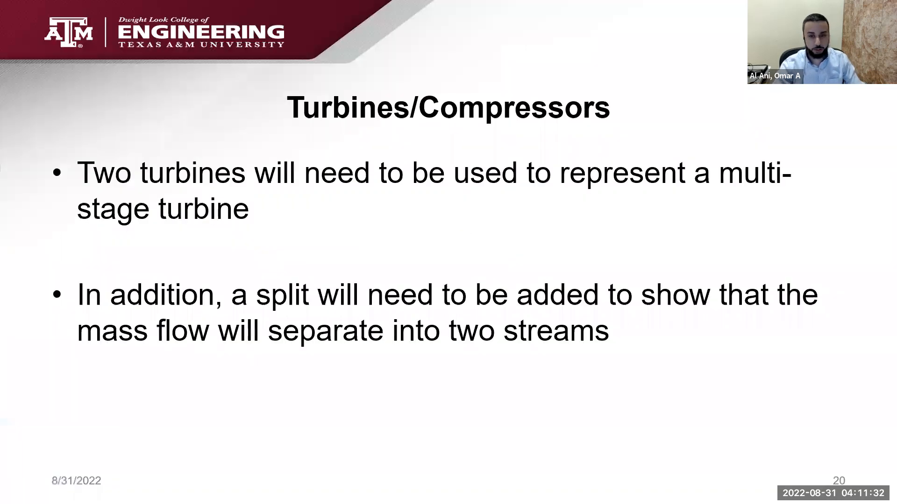
pyautogui.press('Right')
pyautogui.click(683, 310)
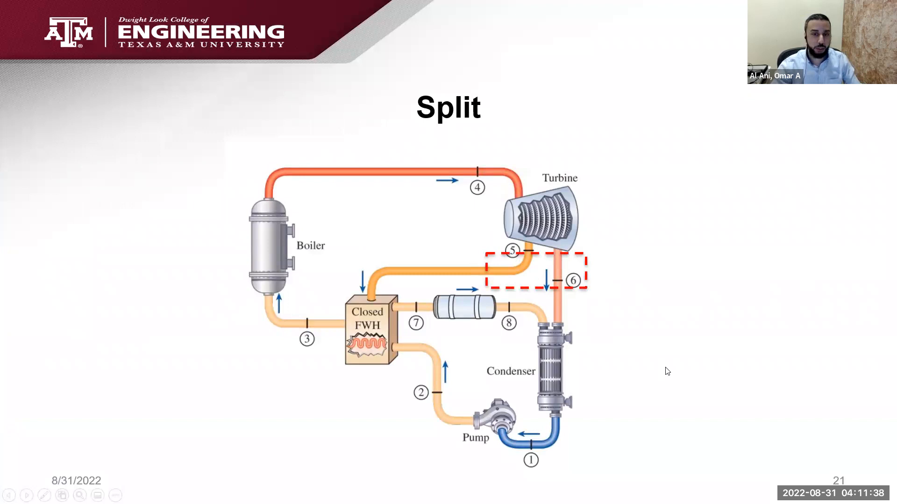
pyautogui.press('Right')
pyautogui.press('Right')
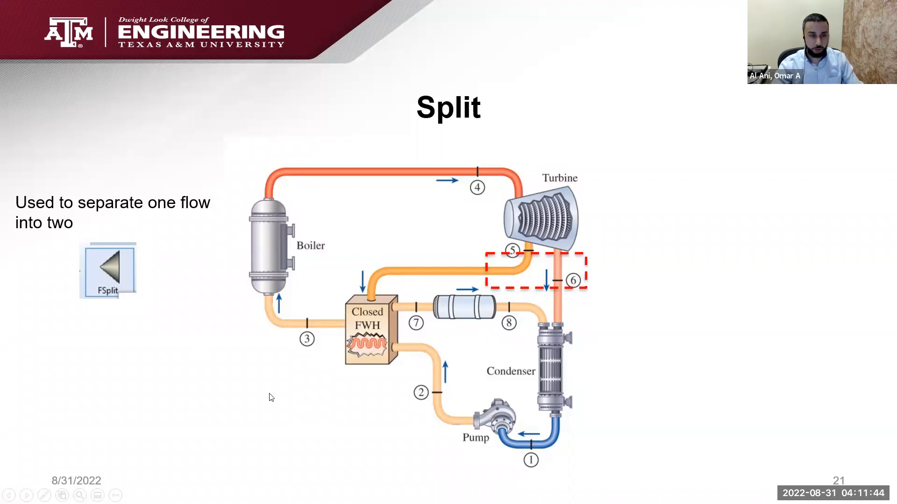
# Step: Switch to Aspen Plus and add an FSplit block between HPTURB and LPTURB on the flowsheet
pyautogui.hotkey('alt', 'Tab')
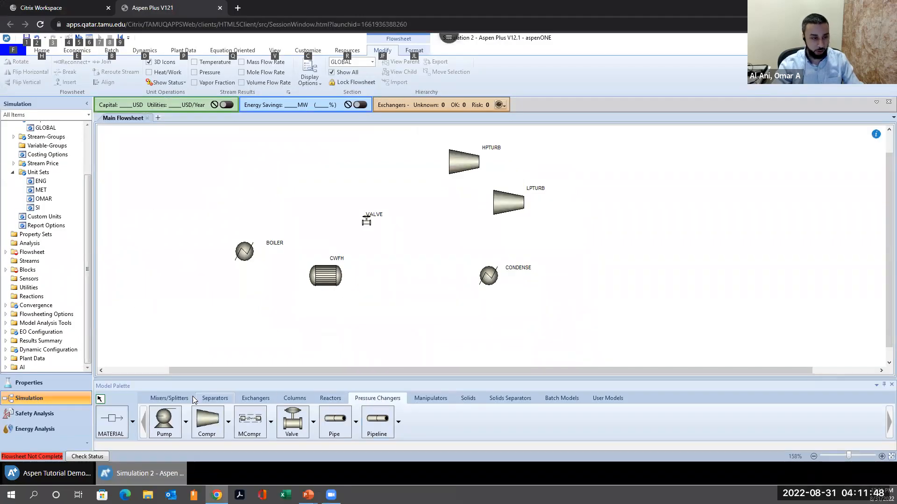
pyautogui.click(161, 398)
pyautogui.click(211, 419)
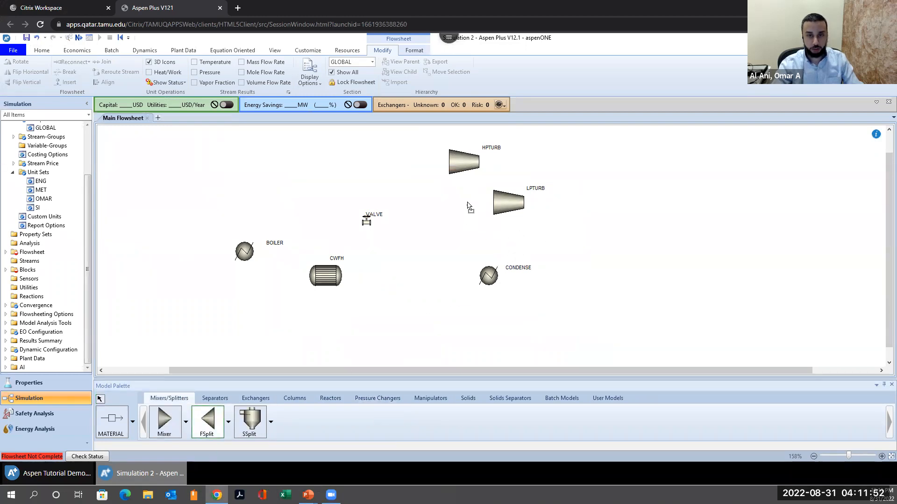
pyautogui.click(474, 191)
# Step: Make room around the new splitter by moving LPTURB lower, HPTURB up and left, and the splitter slightly up and right
pyautogui.moveTo(505, 218); pyautogui.dragTo(514, 246)
pyautogui.click(442, 154)
pyautogui.moveTo(442, 154); pyautogui.dragTo(430, 149)
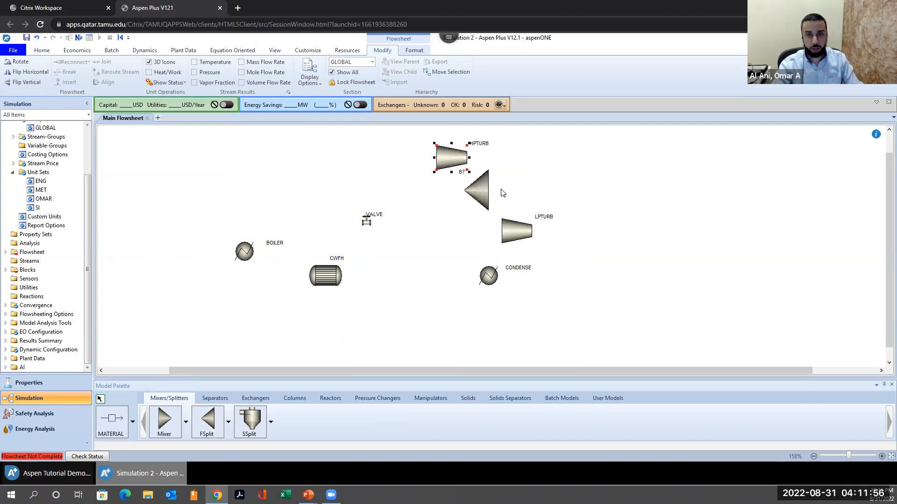
pyautogui.moveTo(491, 180); pyautogui.dragTo(498, 177)
# Step: Rename the FSplit block as SPLIT
pyautogui.click(445, 216)
pyautogui.doubleClick(476, 165)
pyautogui.write('SPLIT')
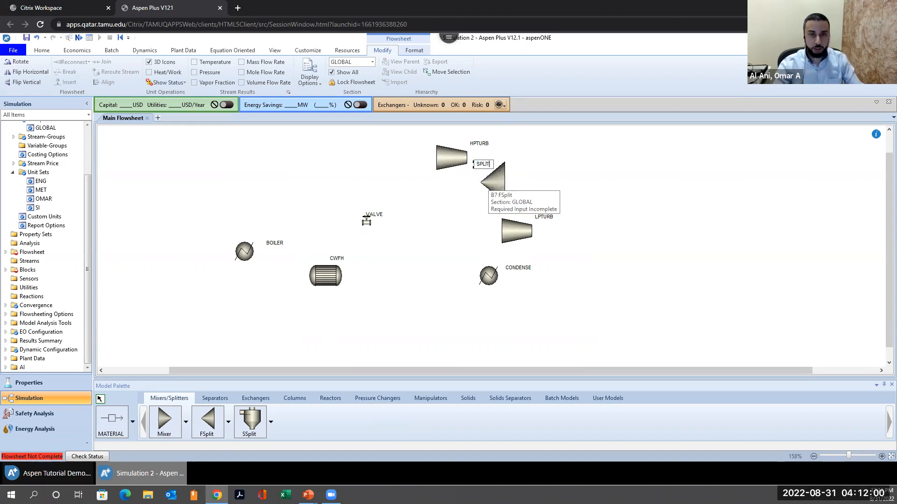
# Step: Shrink the SPLIT block's icon and move the CWFH block slightly higher on the flowsheet
pyautogui.click(499, 184)
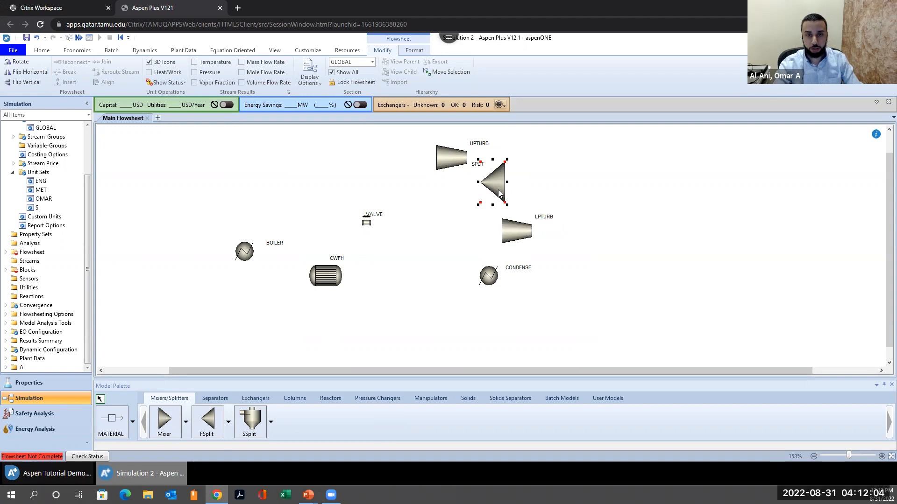
pyautogui.moveTo(495, 186); pyautogui.dragTo(500, 196)
pyautogui.click(609, 264)
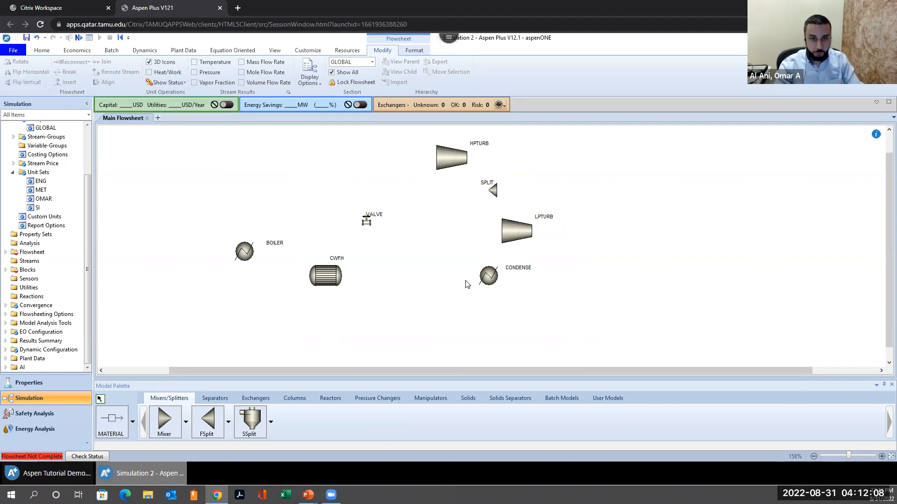
pyautogui.moveTo(330, 280); pyautogui.dragTo(330, 271)
pyautogui.click(346, 323)
pyautogui.hotkey('alt', 'Tab')
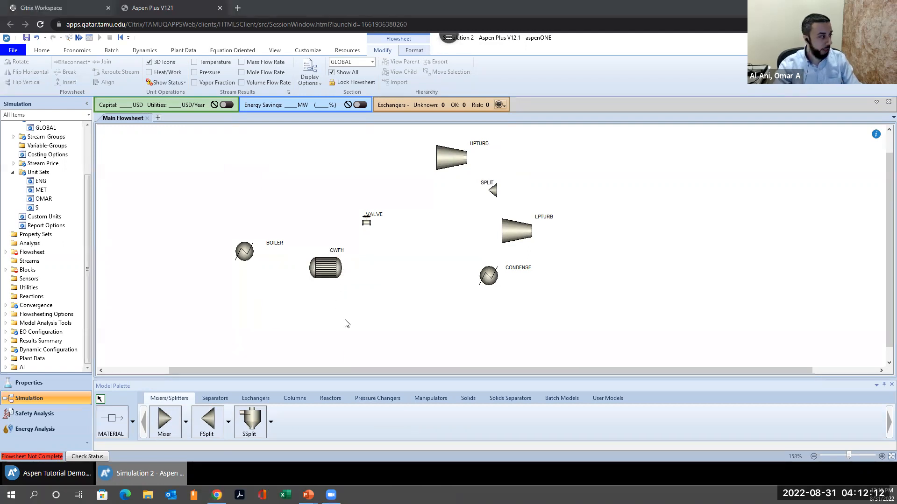
pyautogui.press('Right')
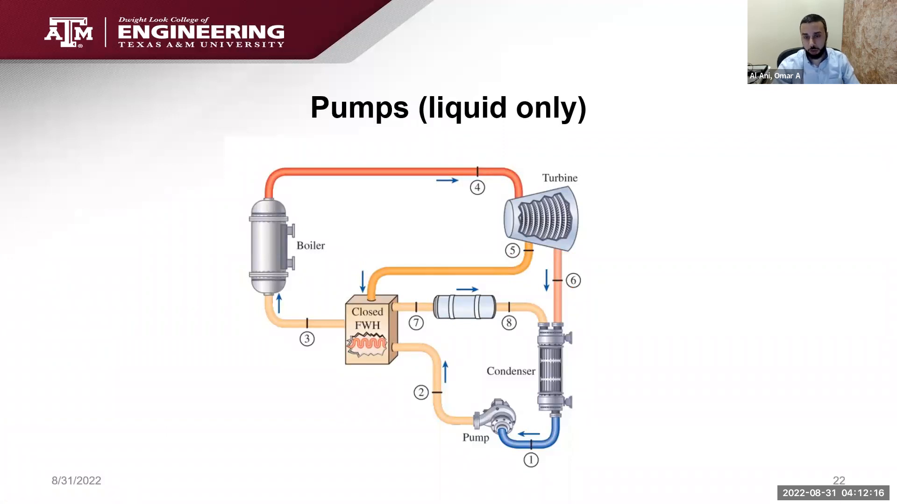
pyautogui.press('Right')
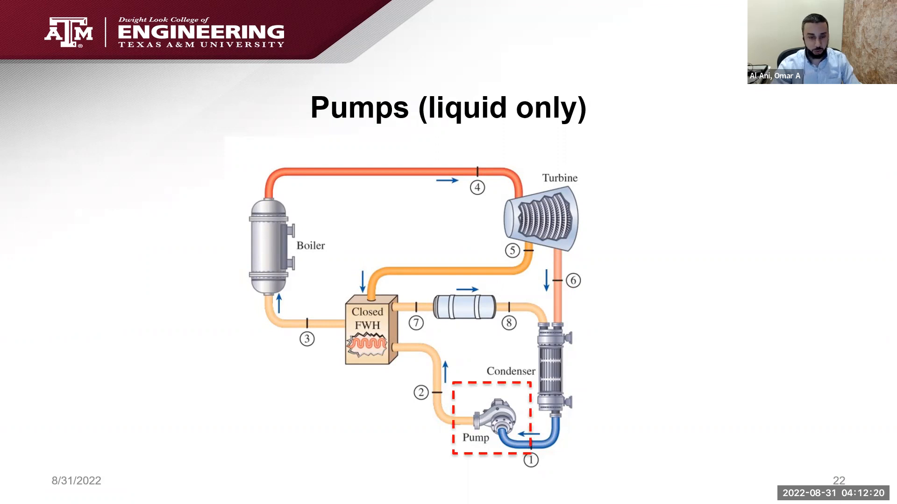
pyautogui.press('Right')
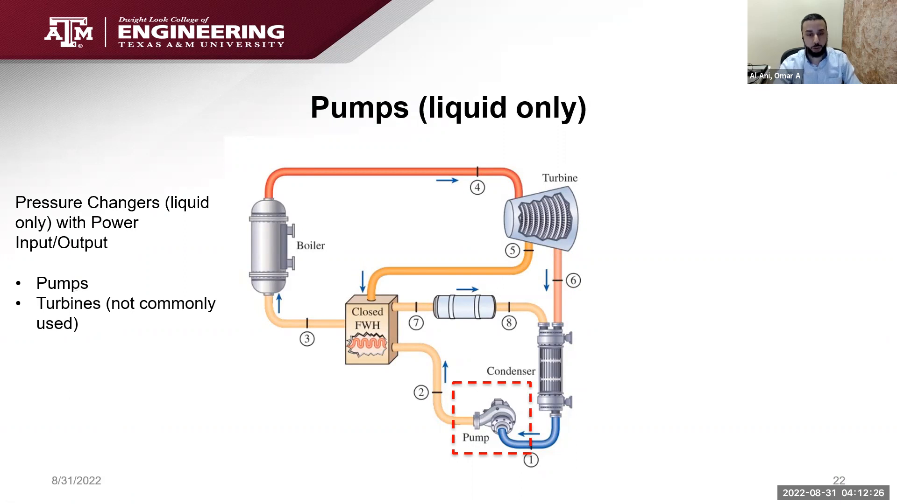
pyautogui.press('Right')
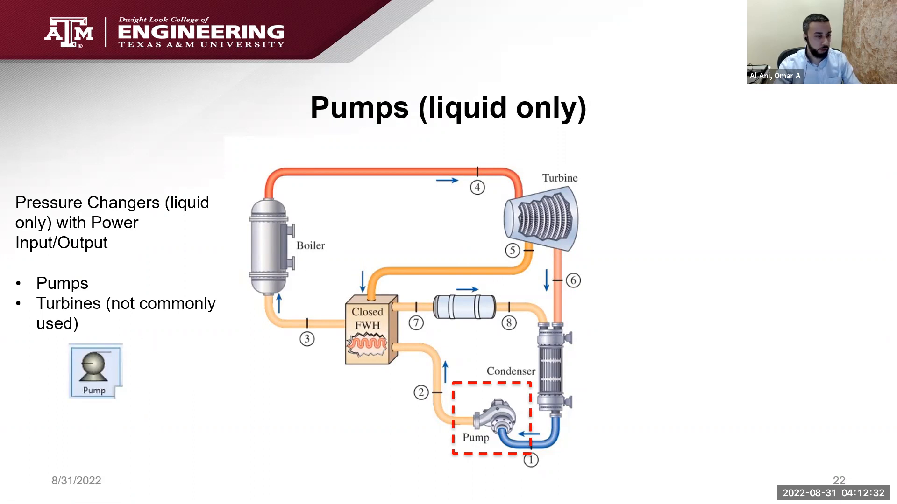
# Step: Switch to Aspen Plus, add a Pump block between CWFH and CONDENSE near the flowsheet's lower edge, and name it PUMP
pyautogui.hotkey('alt', 'Tab')
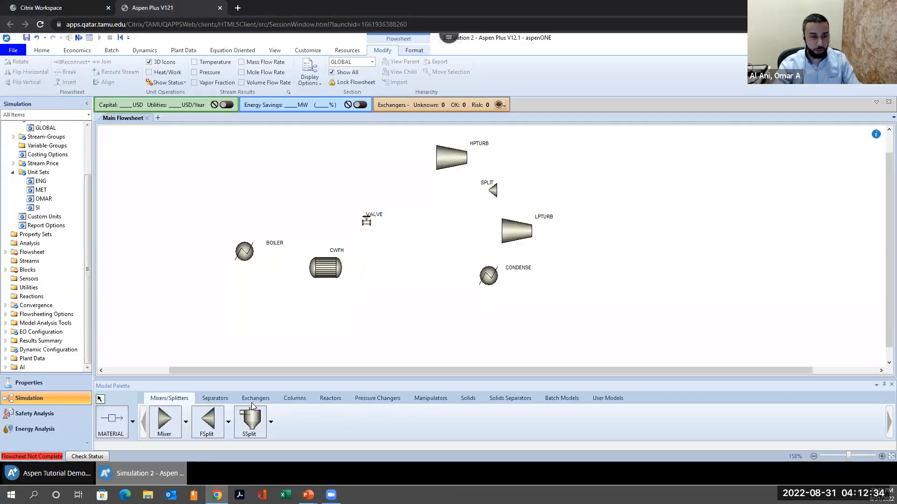
pyautogui.click(353, 398)
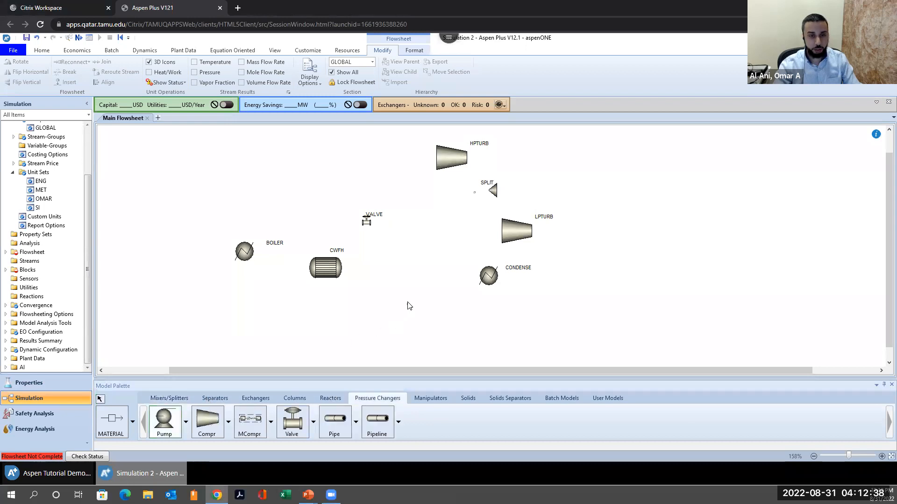
pyautogui.click(408, 304)
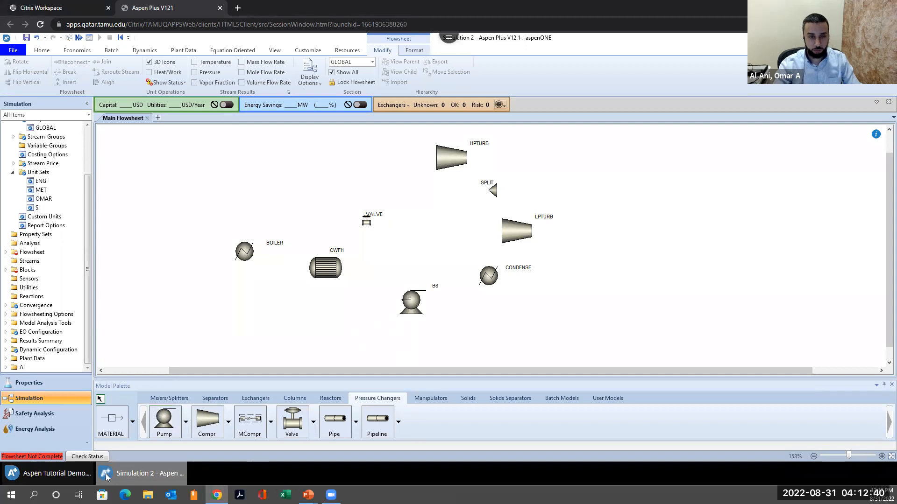
pyautogui.doubleClick(435, 287)
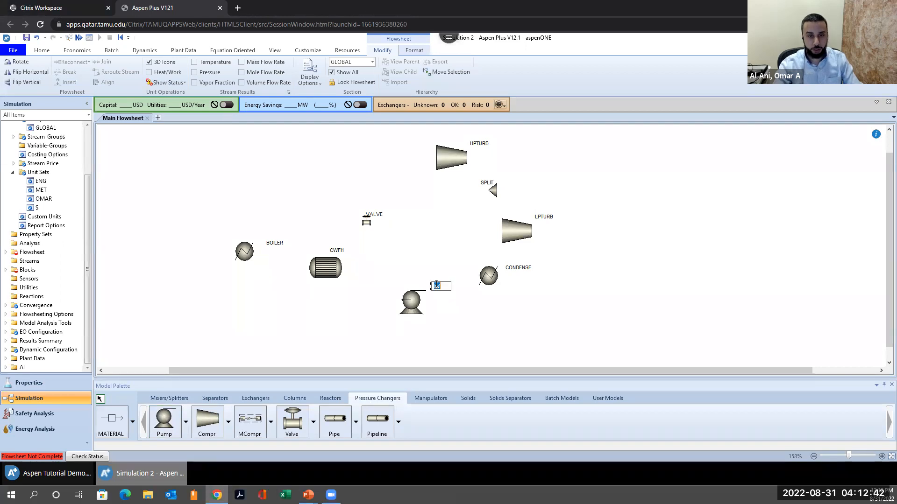
pyautogui.write('PUMP')
pyautogui.click(655, 315)
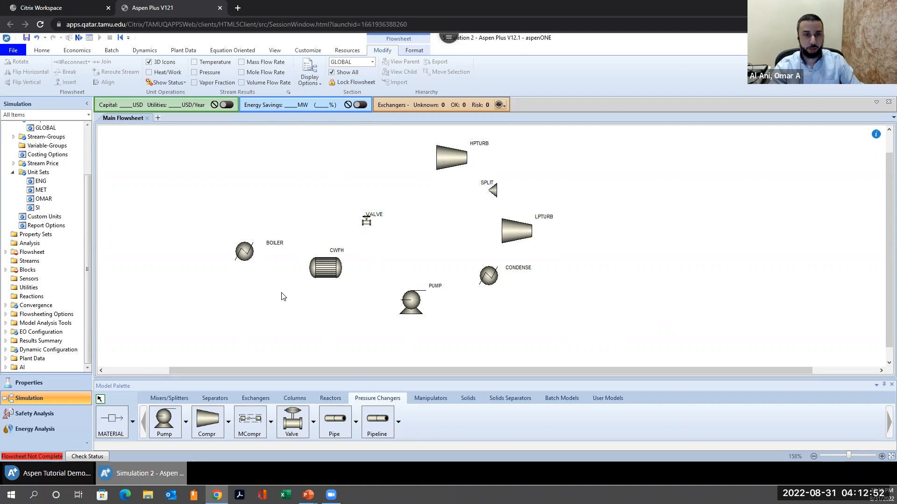
pyautogui.hotkey('alt', 'Tab')
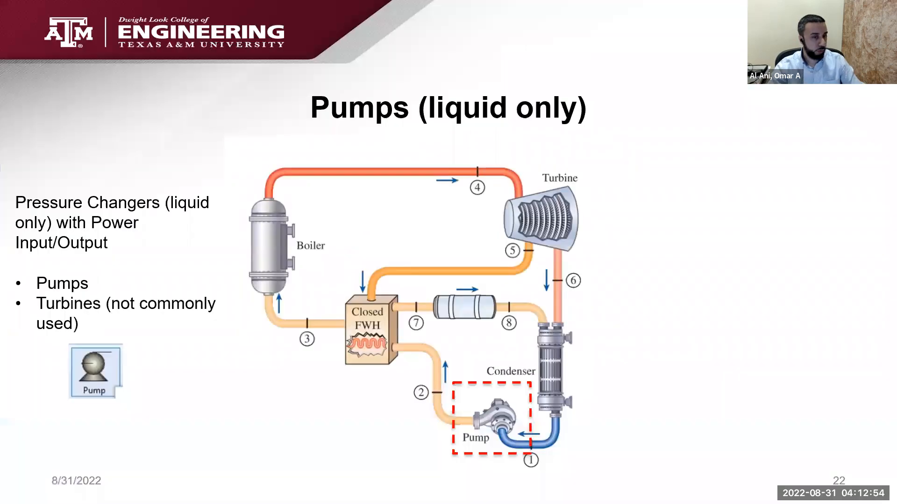
pyautogui.press('Right')
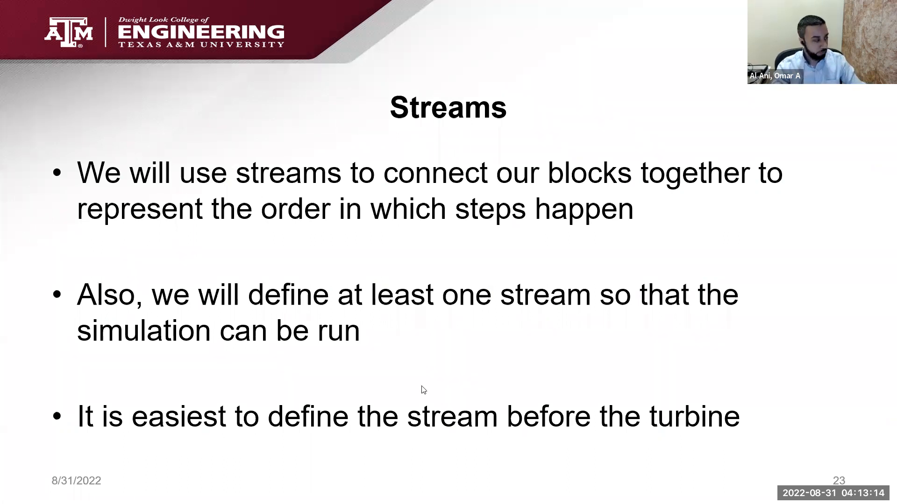
# Step: Switch to Aspen Plus and draw a material feed stream into HPTURB and a second stream from HPTURB's outlet to SPLIT's inlet
pyautogui.hotkey('alt', 'Tab')
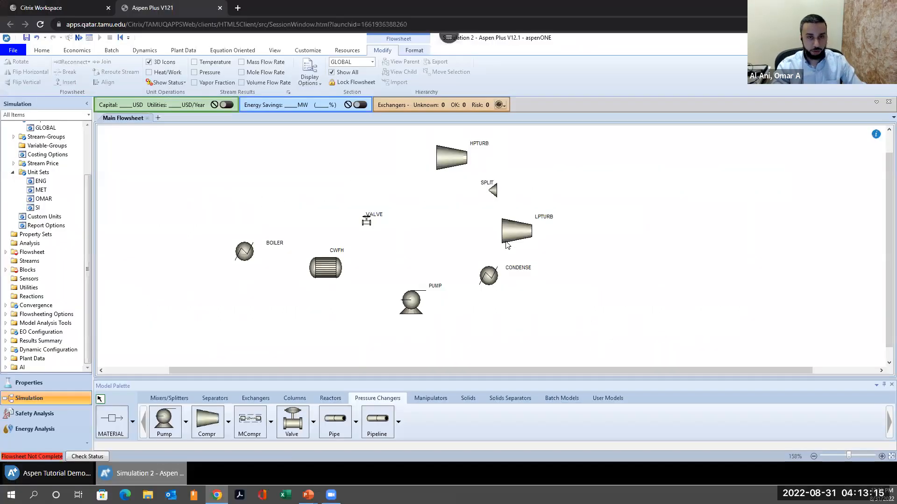
pyautogui.click(113, 420)
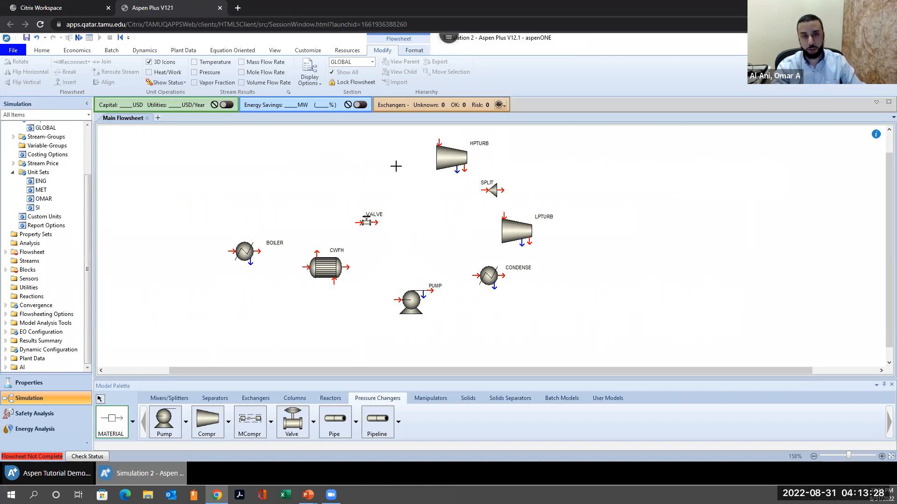
pyautogui.click(374, 141)
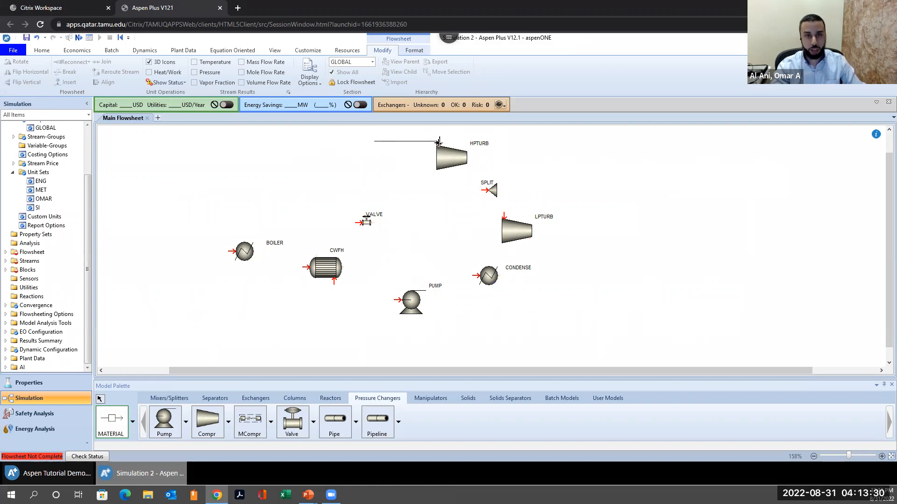
pyautogui.click(438, 142)
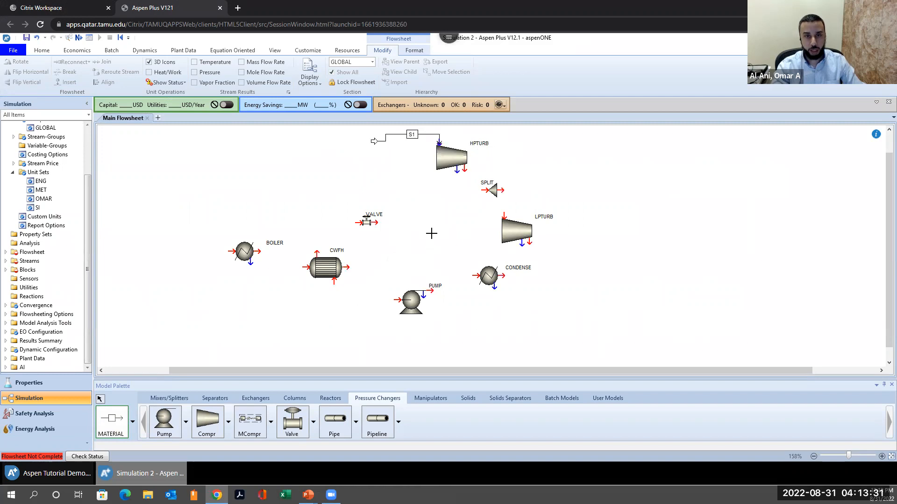
pyautogui.click(467, 171)
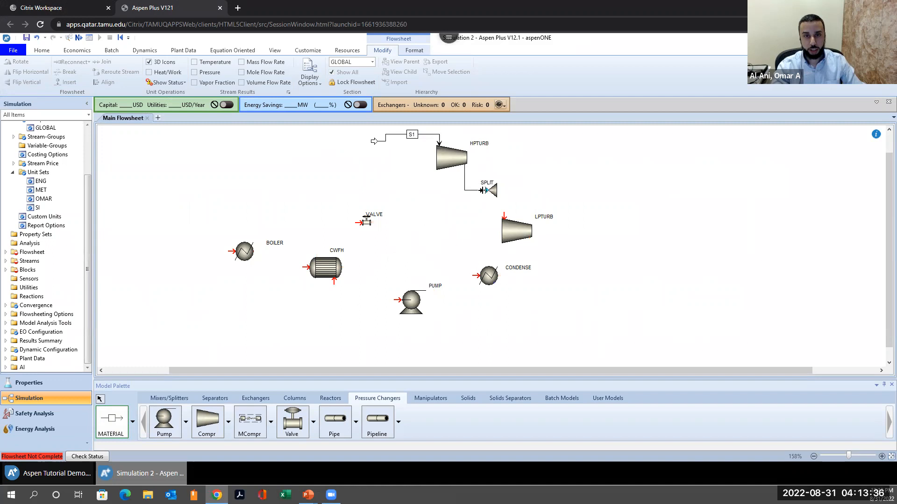
pyautogui.click(485, 190)
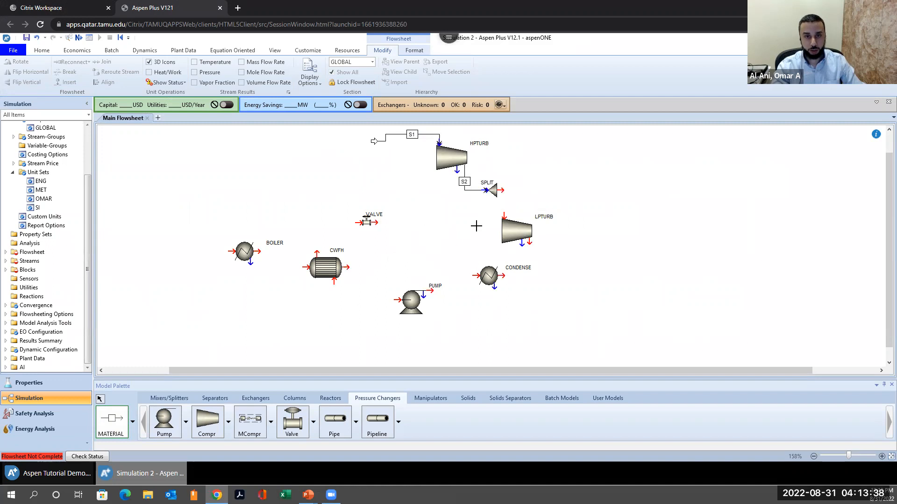
# Step: Rotate the SPLIT icon right so its inlet faces up, and move its label to the right of the icon
pyautogui.rightClick(492, 196)
pyautogui.click(494, 194)
pyautogui.rightClick(493, 195)
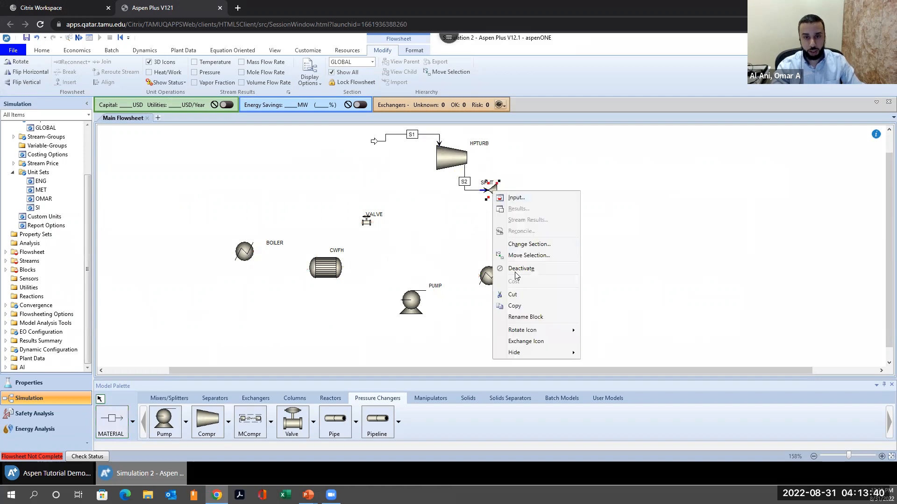
pyautogui.moveTo(539, 332)
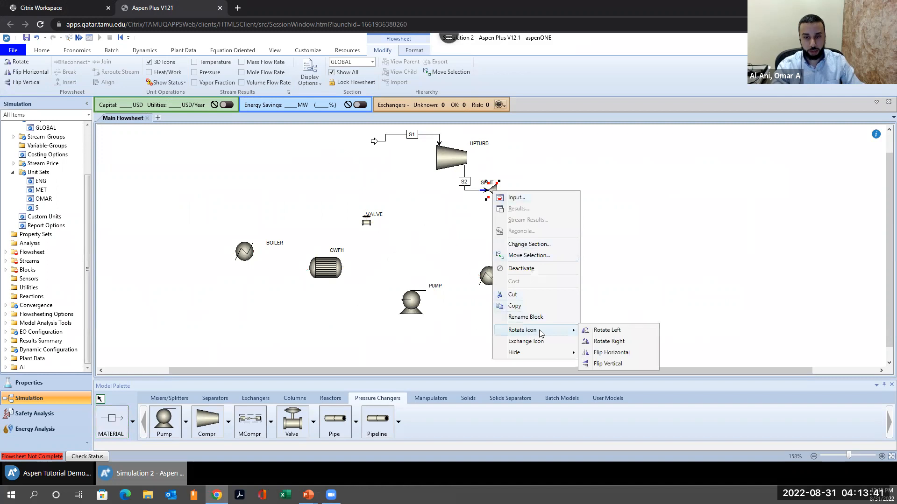
pyautogui.click(601, 343)
pyautogui.click(554, 195)
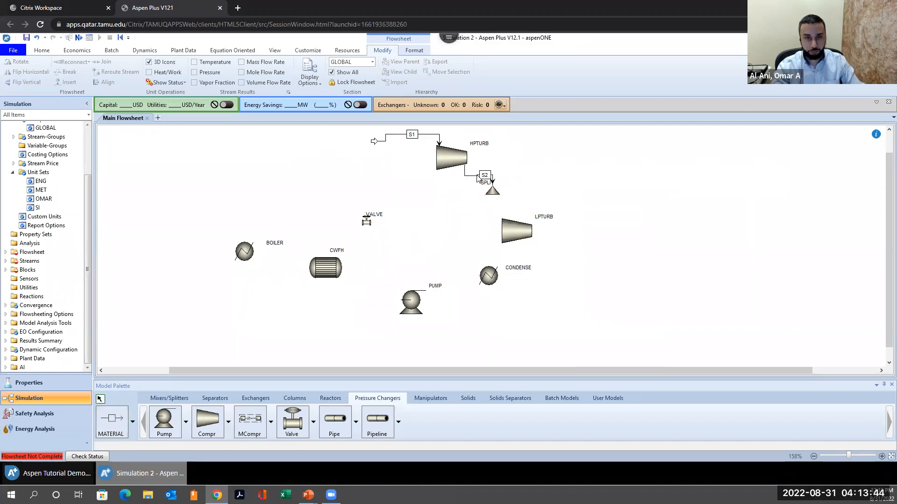
pyautogui.moveTo(486, 182); pyautogui.dragTo(511, 182)
# Step: Connect SPLIT's outlet to LPTURB's inlet with a material stream
pyautogui.click(112, 420)
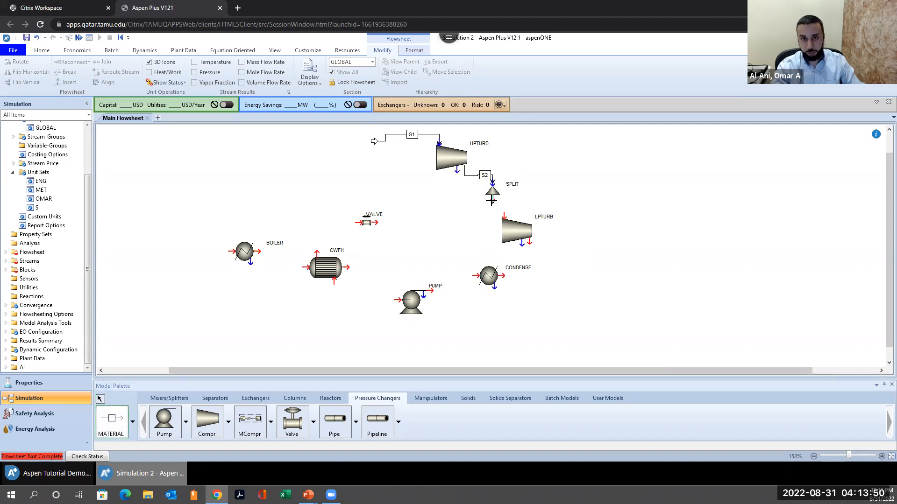
pyautogui.click(491, 202)
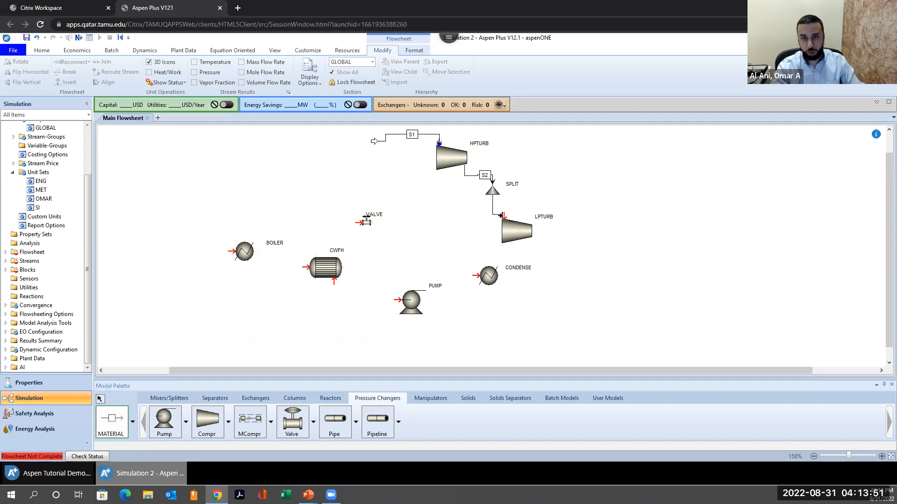
pyautogui.click(502, 216)
# Step: Try to connect a second outlet stream from SPLIT to the lower inlet of the CWFH block
pyautogui.click(490, 200)
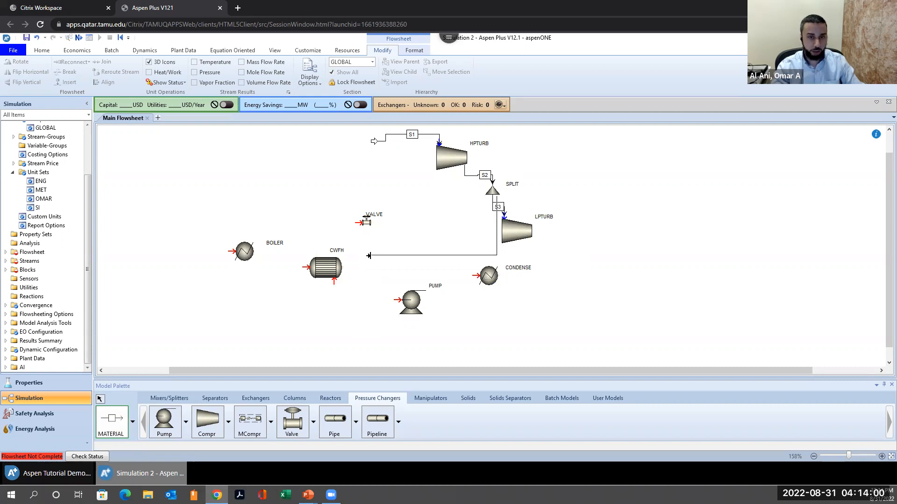
pyautogui.press('Escape')
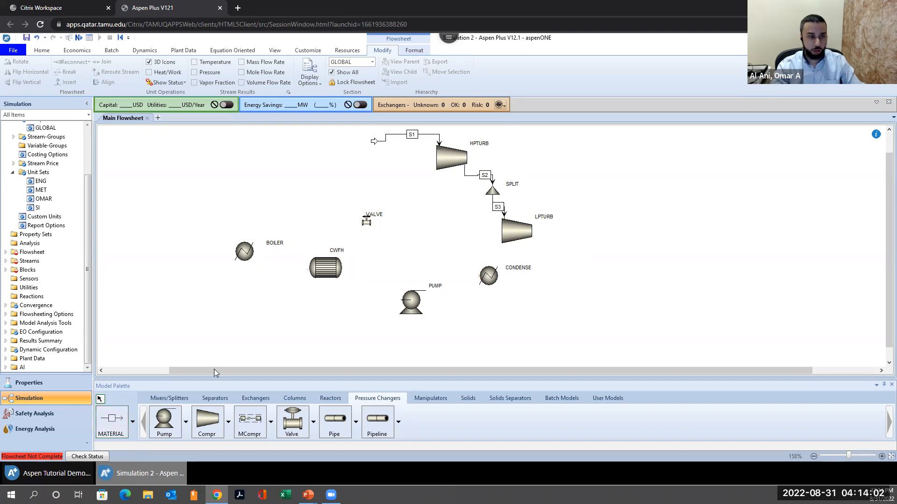
pyautogui.click(111, 419)
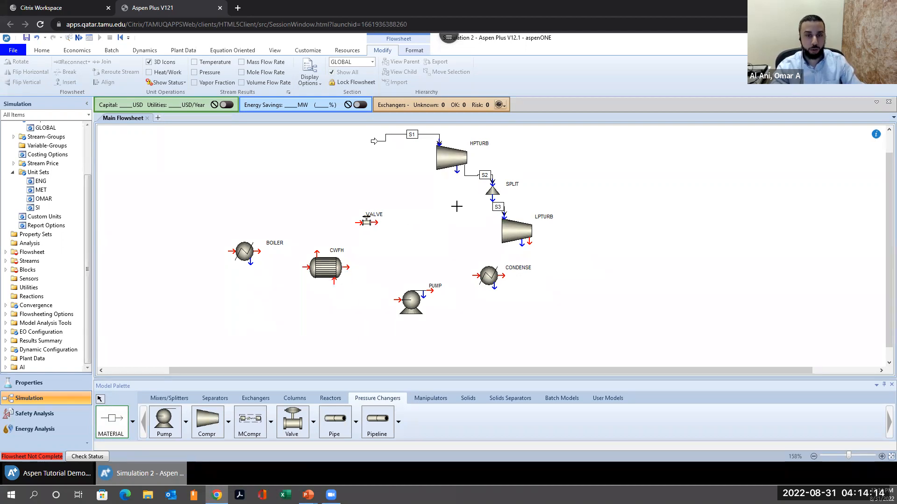
pyautogui.click(492, 198)
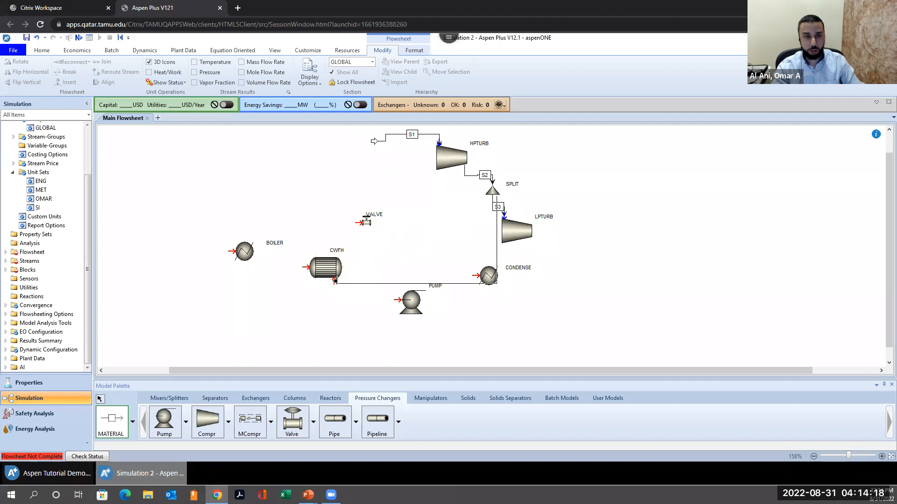
pyautogui.click(335, 281)
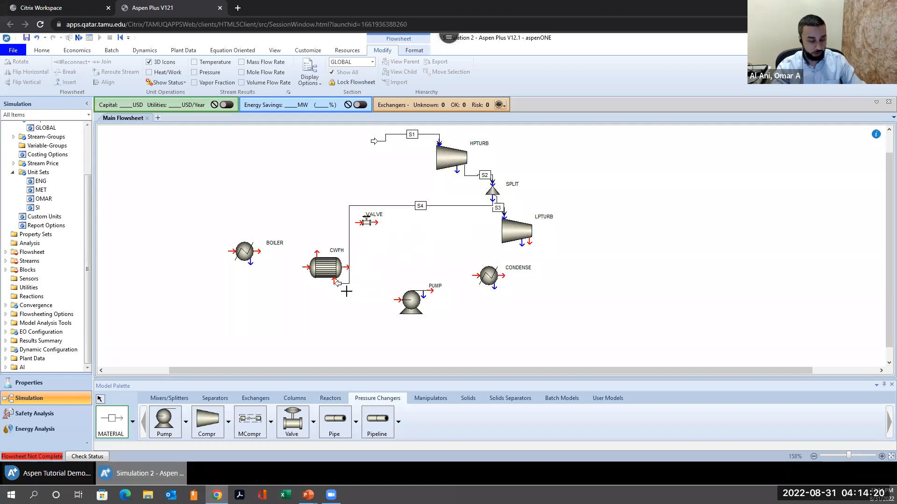
# Step: Delete the misdrawn stream S4 below the CWFH block and confirm the deletion
pyautogui.press('Escape')
pyautogui.click(361, 285)
pyautogui.press('Delete')
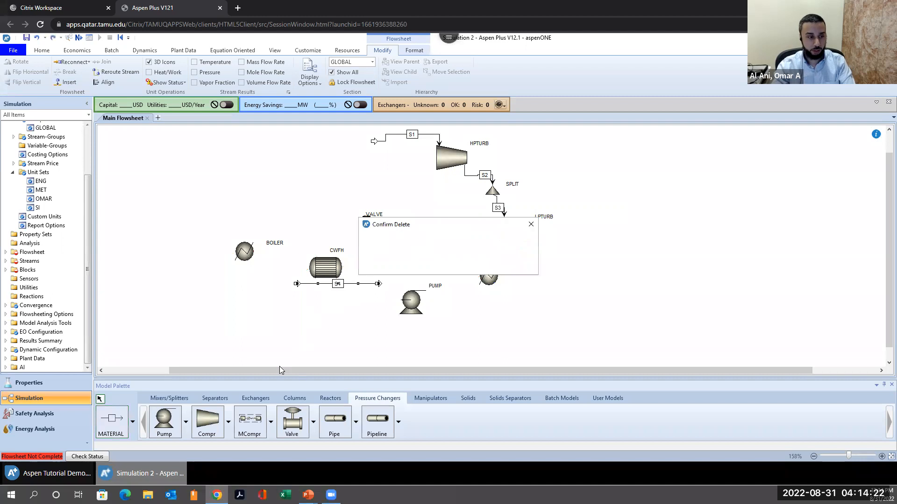
pyautogui.press('Return')
# Step: Connect SPLIT's second outlet to the lower hot inlet of CWFH with a material stream
pyautogui.click(120, 422)
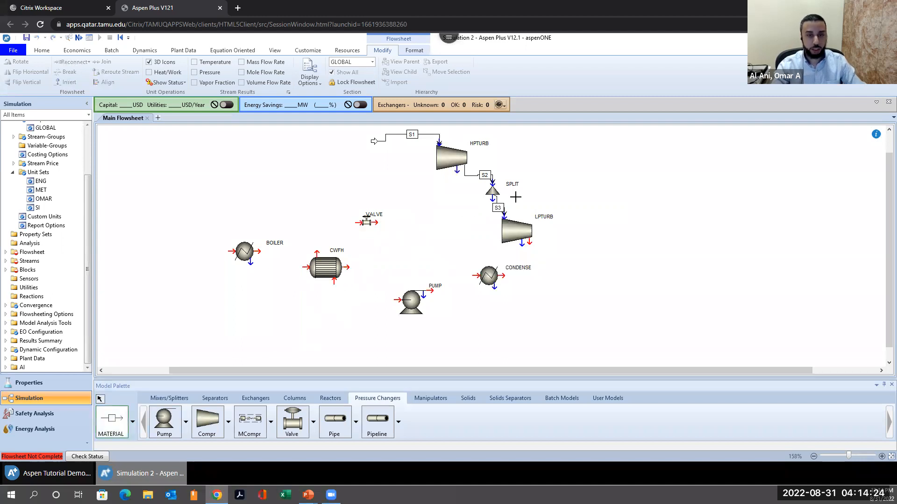
pyautogui.click(491, 200)
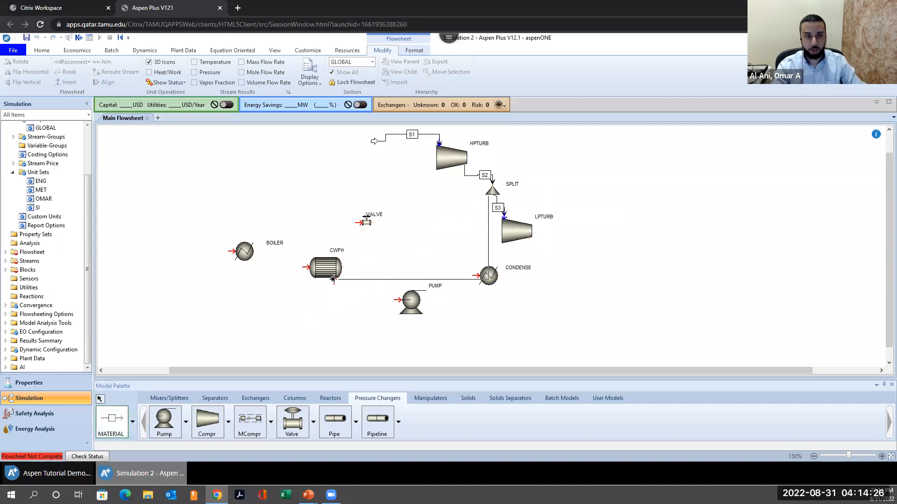
pyautogui.click(334, 280)
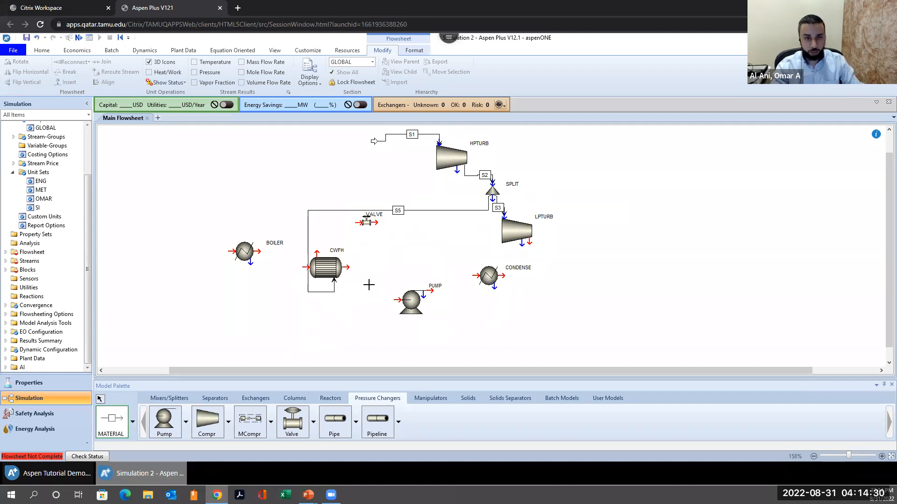
# Step: Flip the CWFH icon vertically so its hot inlet faces up, and shift the block slightly down and to the left
pyautogui.press('Escape')
pyautogui.rightClick(326, 264)
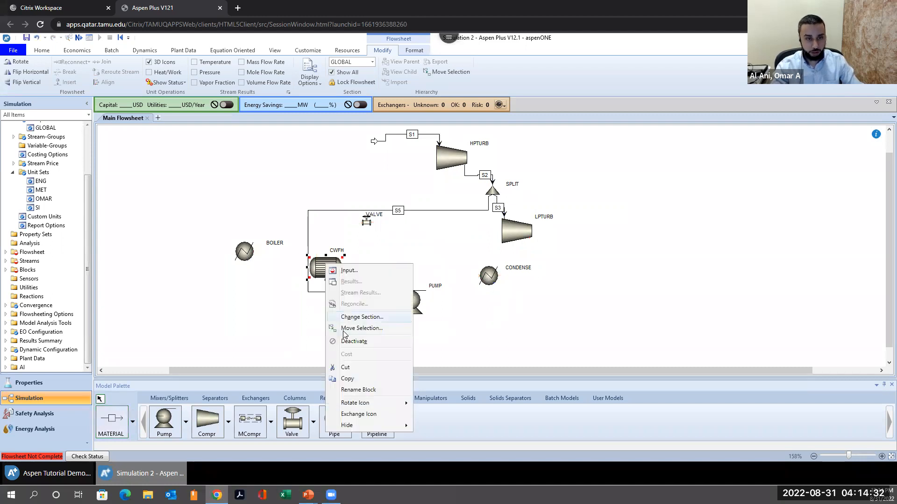
pyautogui.moveTo(362, 404)
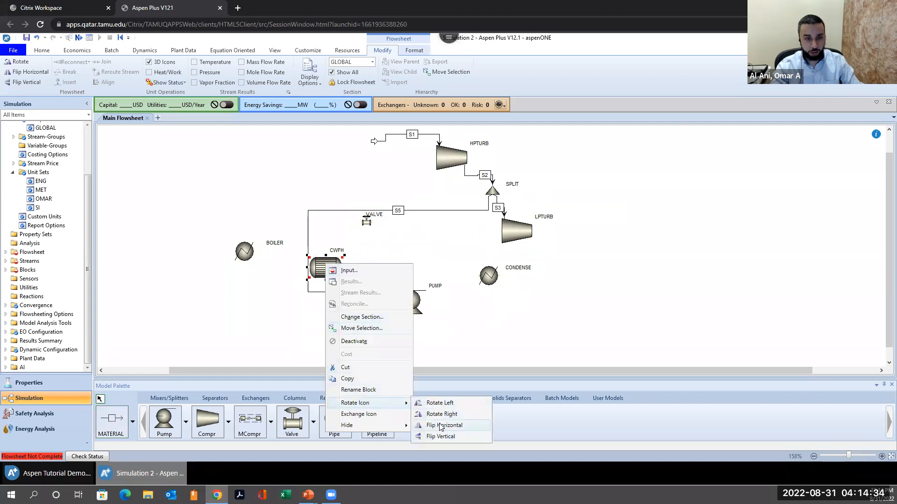
pyautogui.click(439, 436)
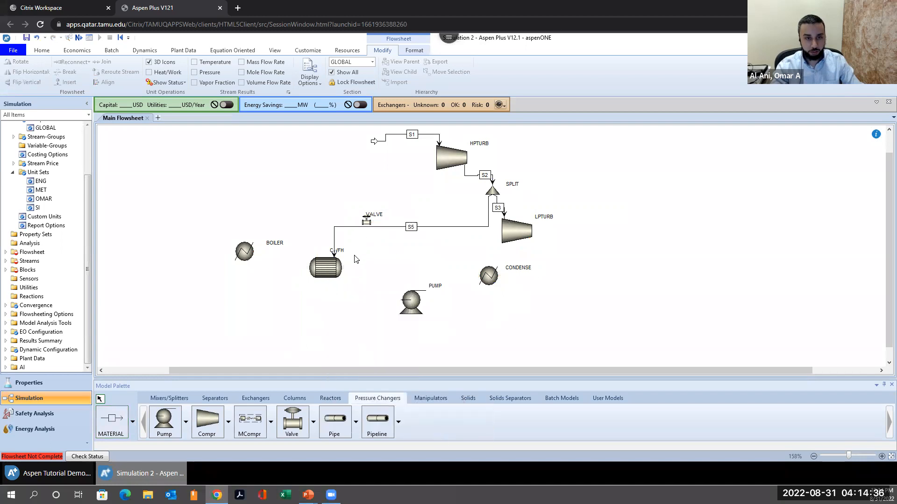
pyautogui.moveTo(327, 274); pyautogui.dragTo(320, 275)
pyautogui.moveTo(320, 277); pyautogui.dragTo(319, 279)
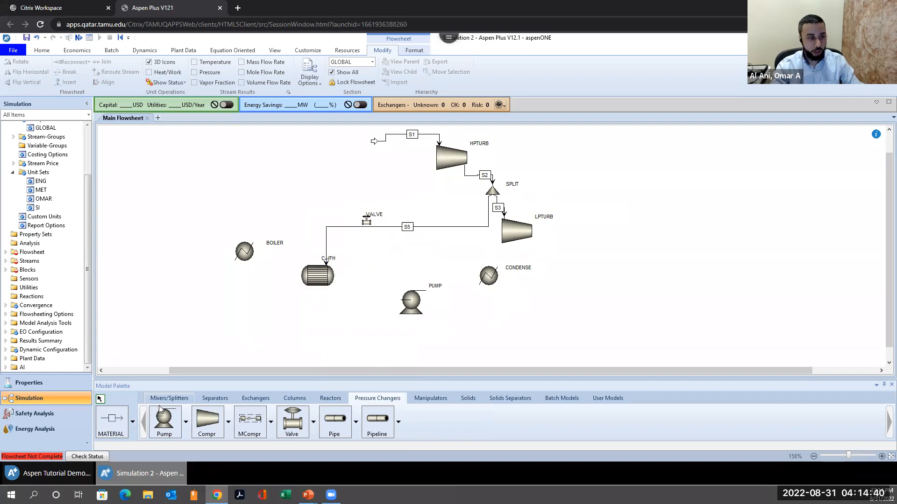
# Step: Connect LPTURB's product outlet to CONDENSE's inlet with a material stream
pyautogui.click(111, 420)
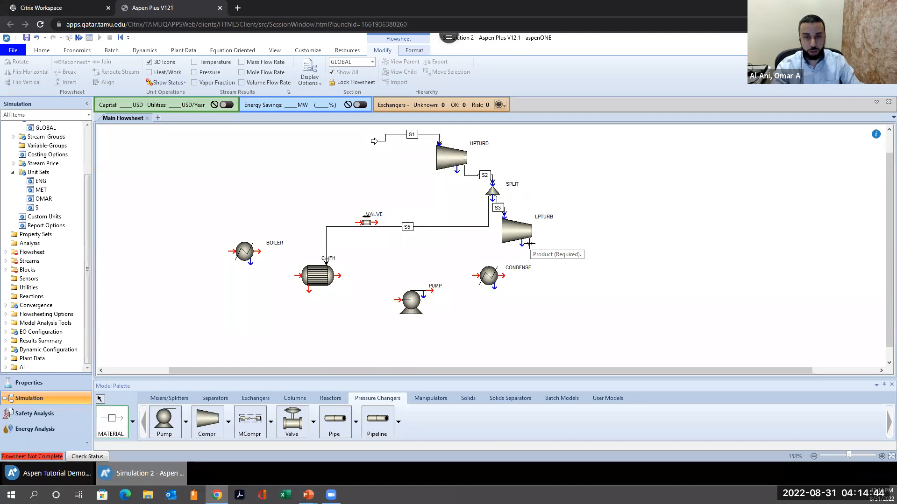
pyautogui.click(529, 243)
pyautogui.click(491, 278)
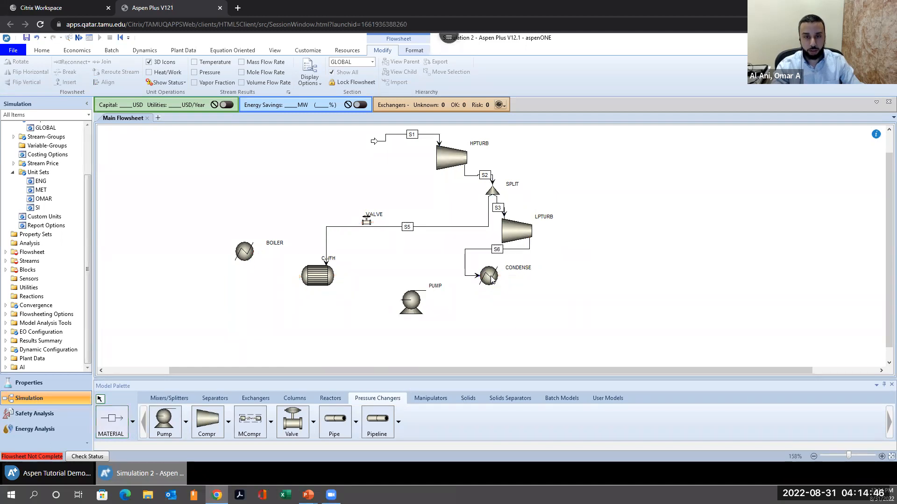
# Step: Rotate the CONDENSE icon right so its inlet faces up, and move the block beneath LPTURB
pyautogui.rightClick(491, 278)
pyautogui.moveTo(579, 428)
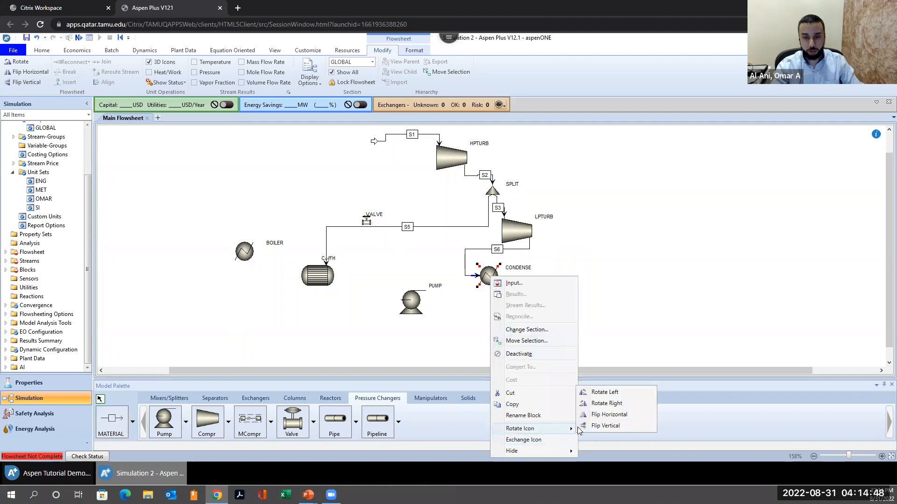
pyautogui.click(600, 404)
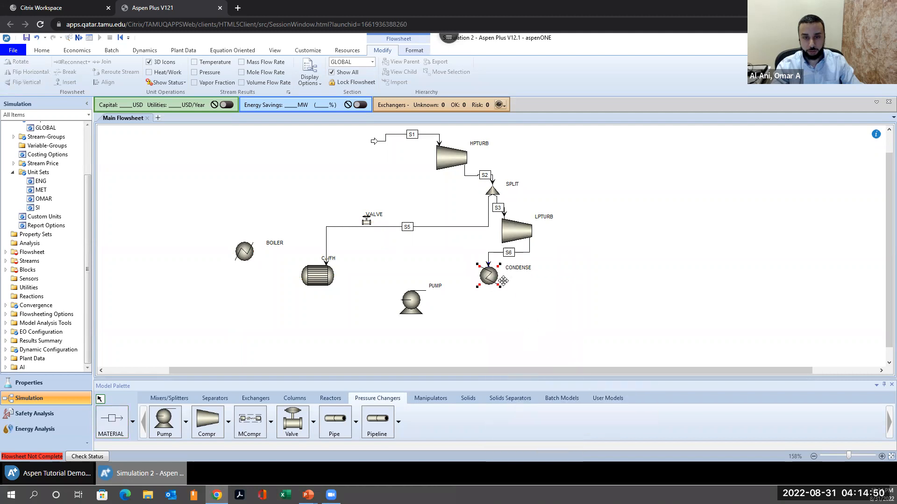
pyautogui.moveTo(503, 281); pyautogui.dragTo(527, 288)
pyautogui.click(299, 361)
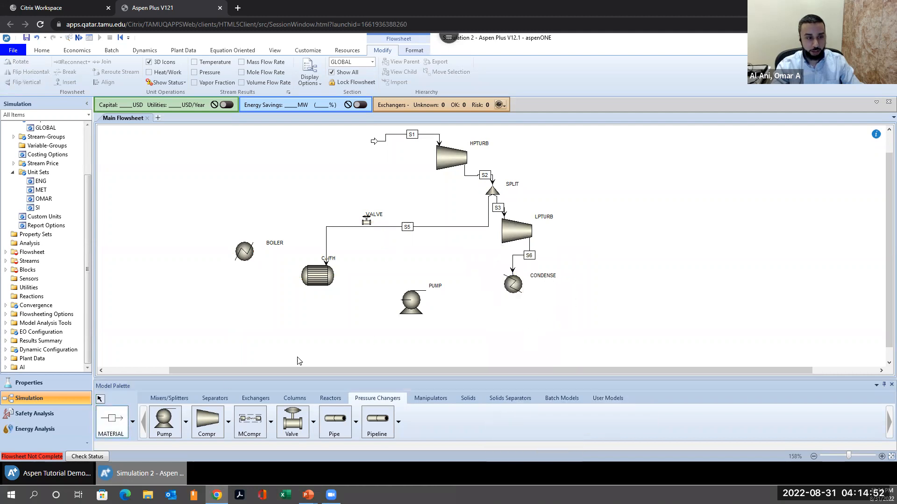
# Step: Flip the PUMP icon horizontally and connect CONDENSE's outlet to PUMP's inlet with a material stream
pyautogui.rightClick(416, 307)
pyautogui.moveTo(460, 275)
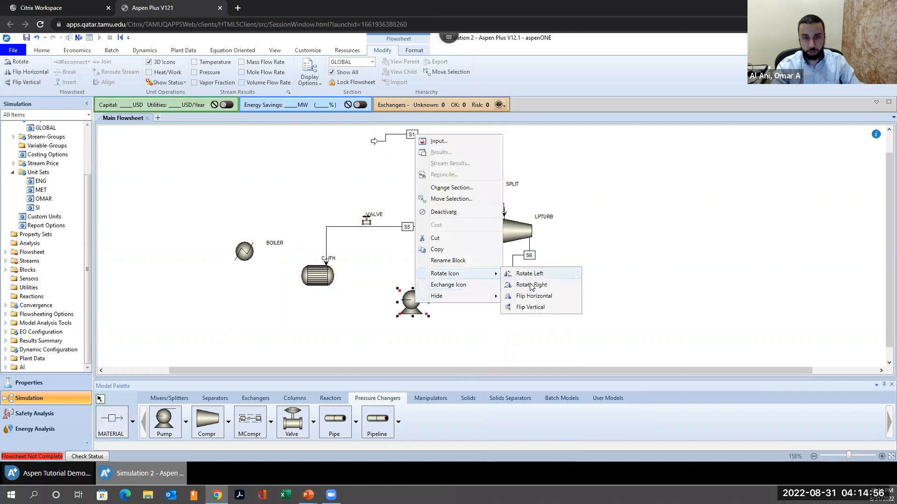
pyautogui.click(530, 296)
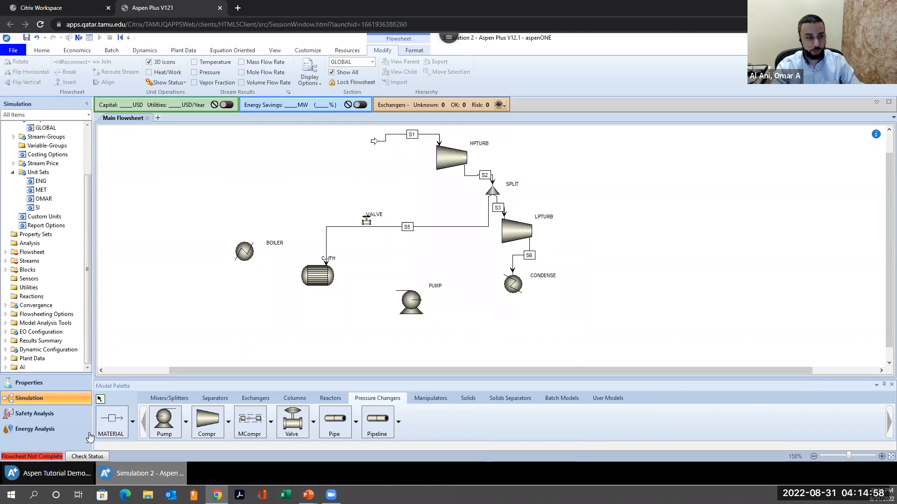
pyautogui.click(110, 421)
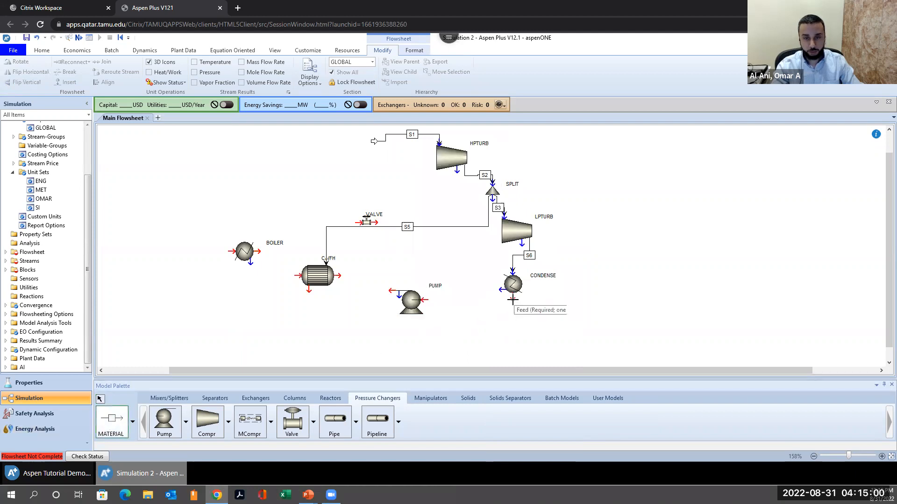
pyautogui.click(513, 299)
pyautogui.click(424, 299)
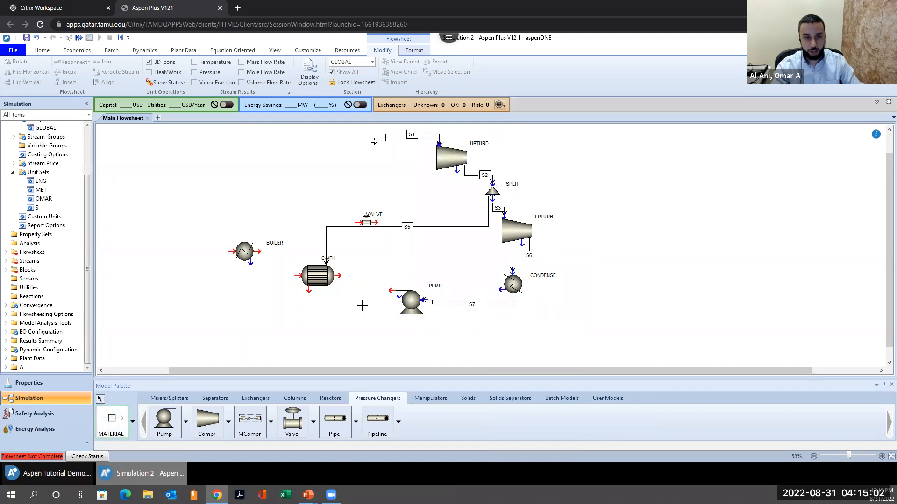
# Step: Connect PUMP's outlet to CWFH's cold inlet and flip the CWFH icon horizontally so that inlet faces the pump
pyautogui.click(386, 292)
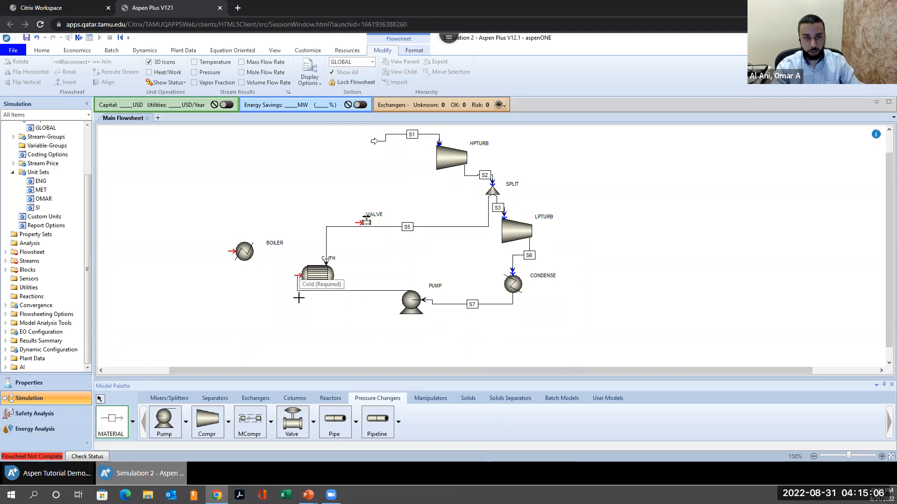
pyautogui.click(299, 297)
pyautogui.rightClick(321, 273)
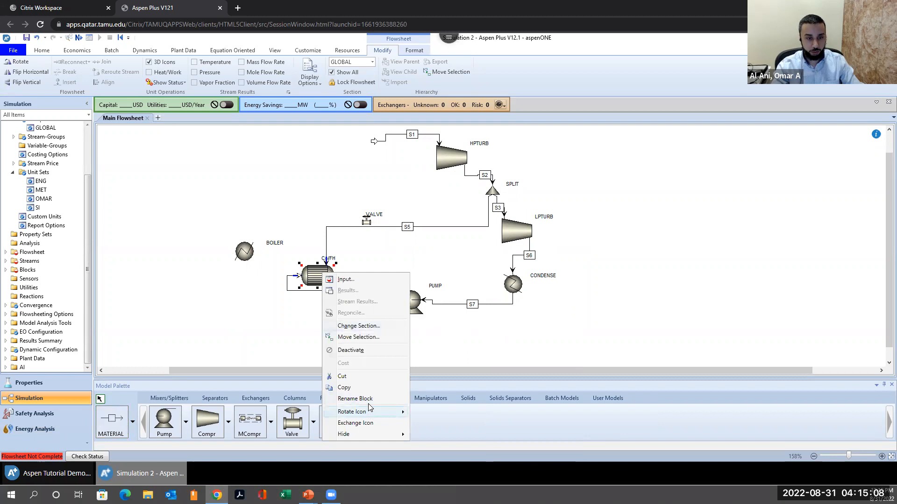
pyautogui.moveTo(370, 413)
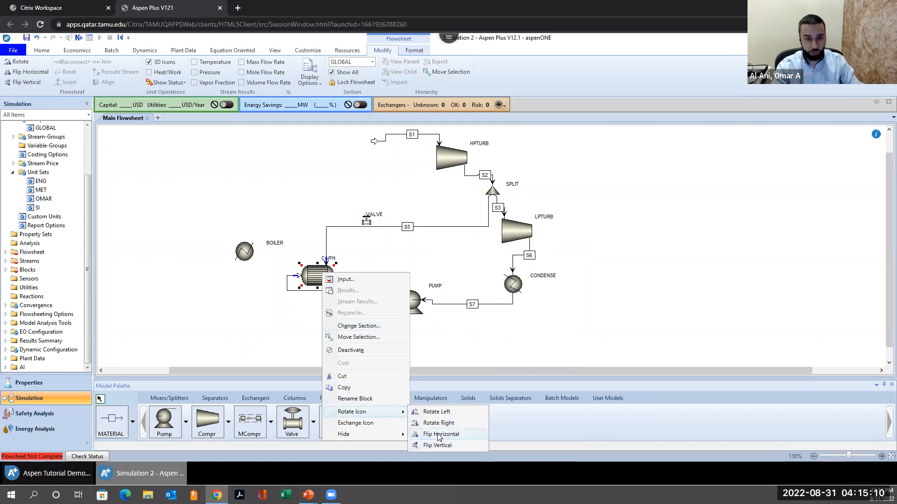
pyautogui.click(436, 434)
pyautogui.click(553, 354)
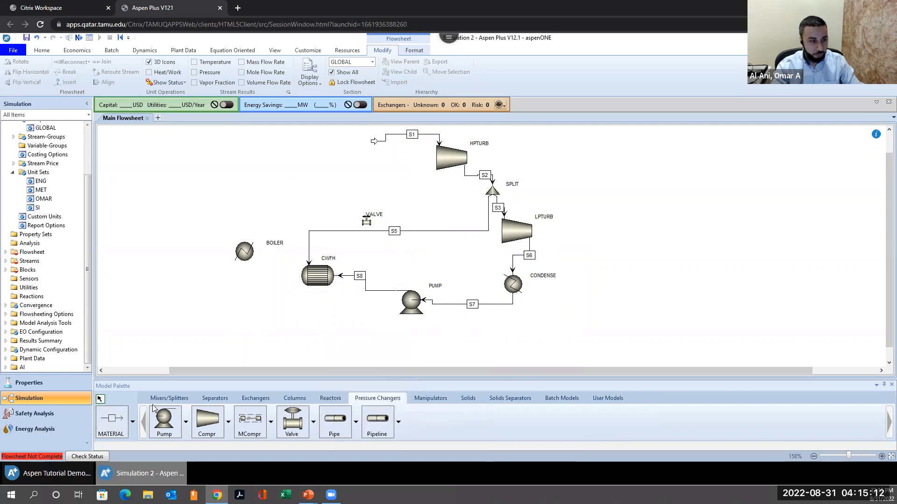
# Step: Connect CWFH's cold outlet to BOILER's inlet with a material stream
pyautogui.click(123, 423)
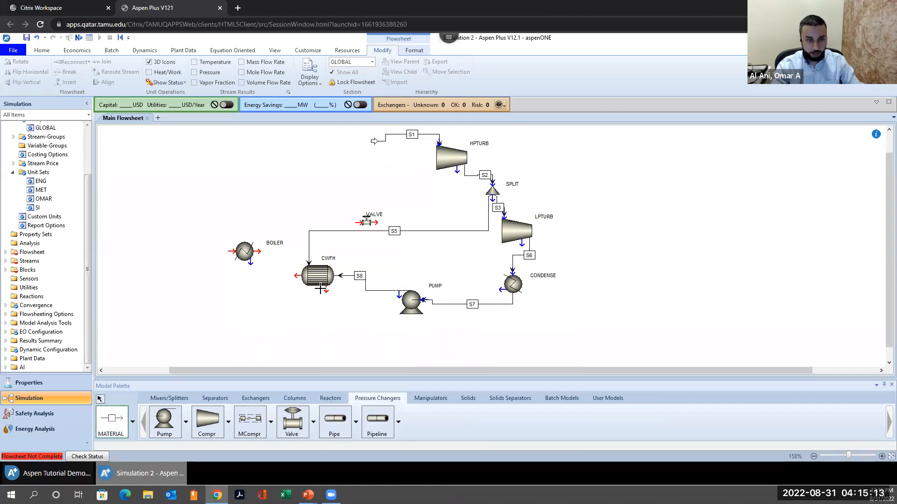
pyautogui.click(294, 275)
pyautogui.click(228, 254)
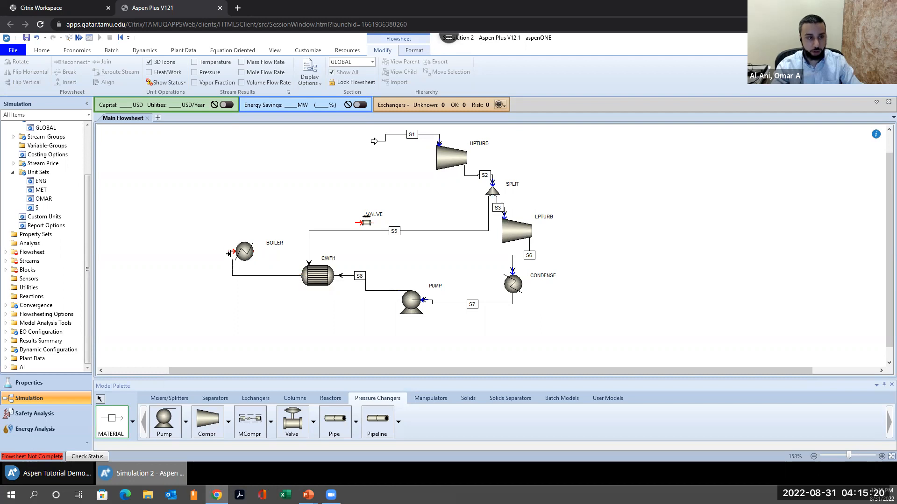
# Step: Rotate the BOILER icon left so its inlet faces down and its outlet faces up
pyautogui.rightClick(244, 258)
pyautogui.rightClick(248, 255)
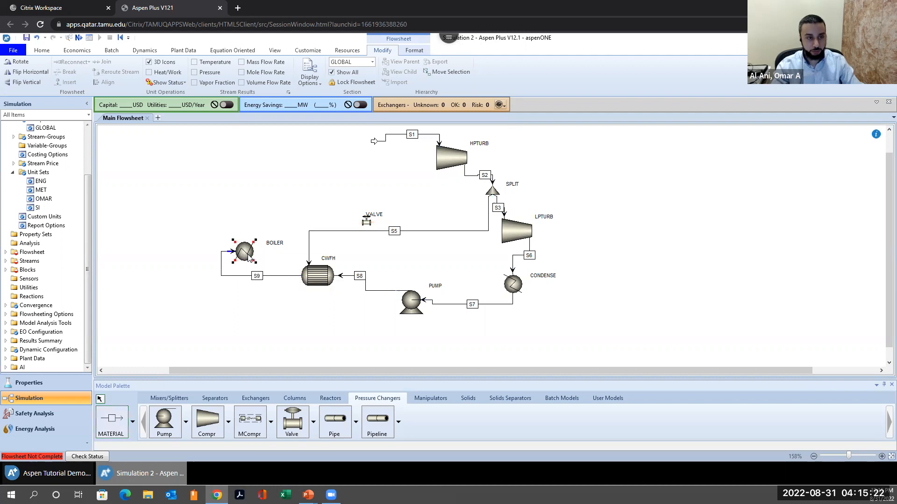
pyautogui.moveTo(286, 407)
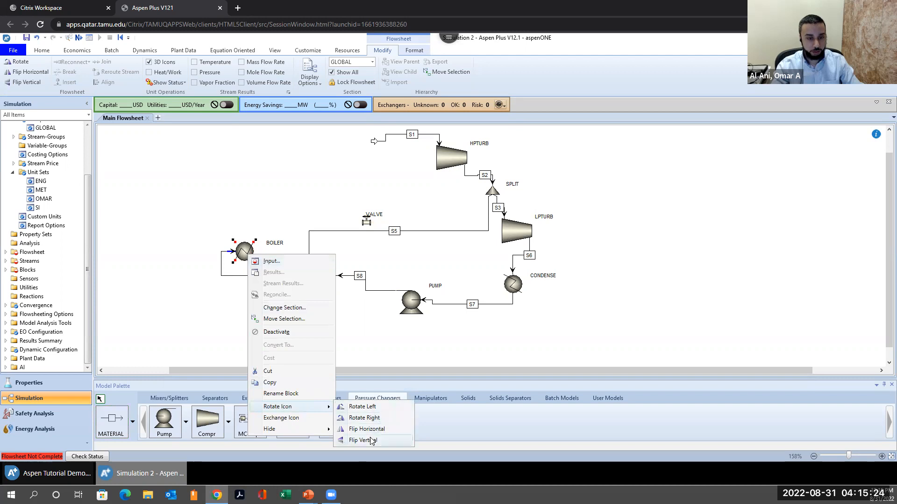
pyautogui.click(361, 407)
pyautogui.click(225, 344)
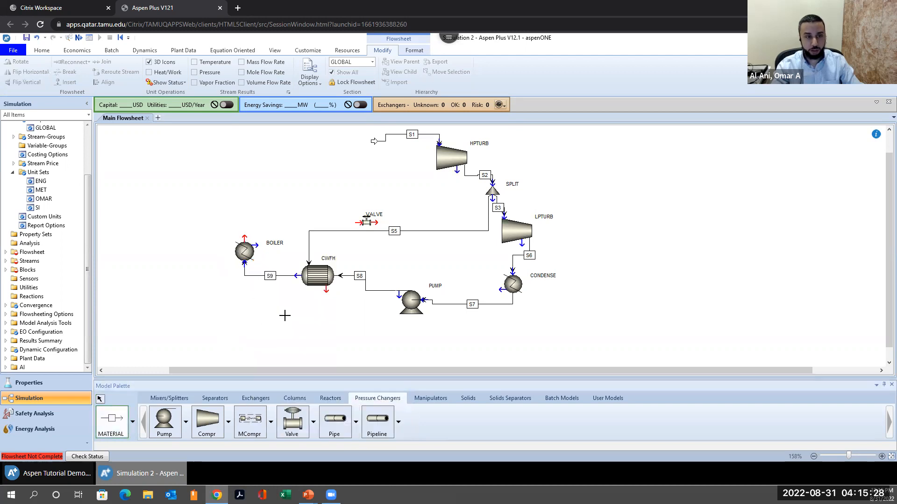
# Step: Connect CWFH's hot outlet to VALVE's inlet, and VALVE's outlet to CONDENSE's inlet, with material streams
pyautogui.click(326, 292)
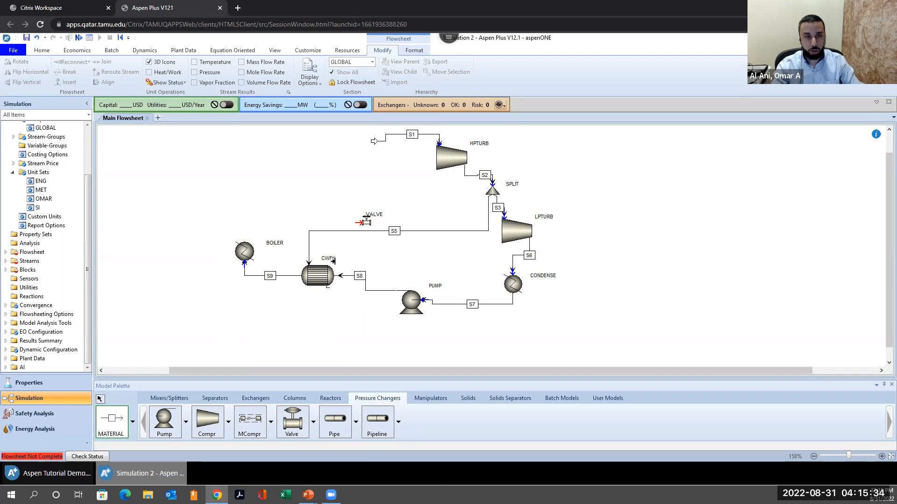
pyautogui.click(358, 223)
pyautogui.click(378, 224)
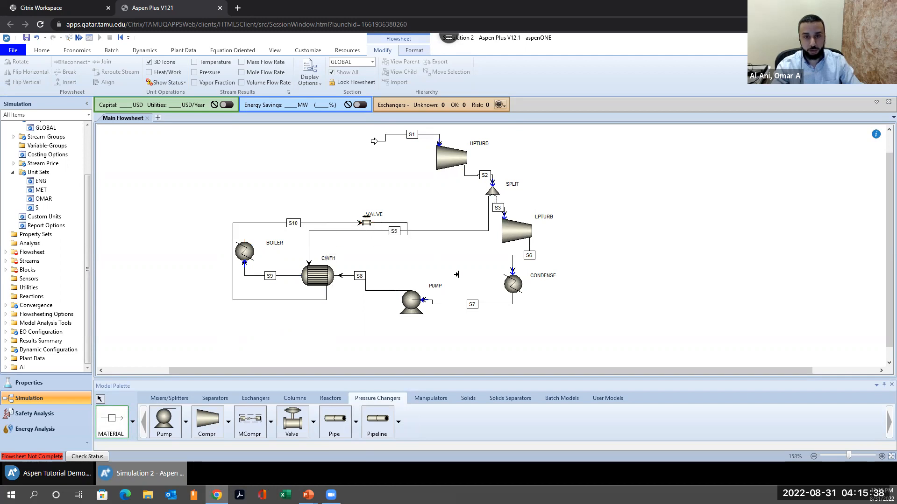
pyautogui.click(512, 271)
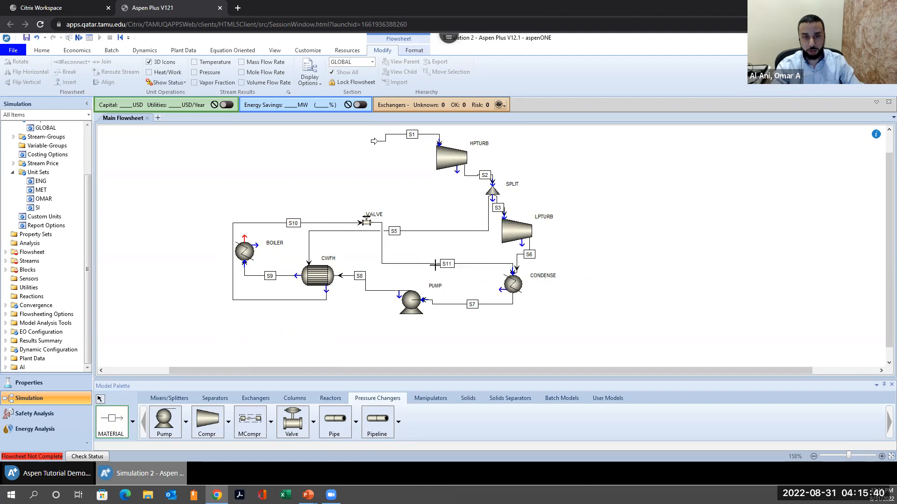
# Step: Tidy the layout by moving VALVE down, BOILER to the left, and the upper segment of stream S10 below stream S5
pyautogui.press('Escape')
pyautogui.moveTo(366, 224); pyautogui.dragTo(366, 255)
pyautogui.moveTo(244, 252); pyautogui.dragTo(187, 244)
pyautogui.click(213, 327)
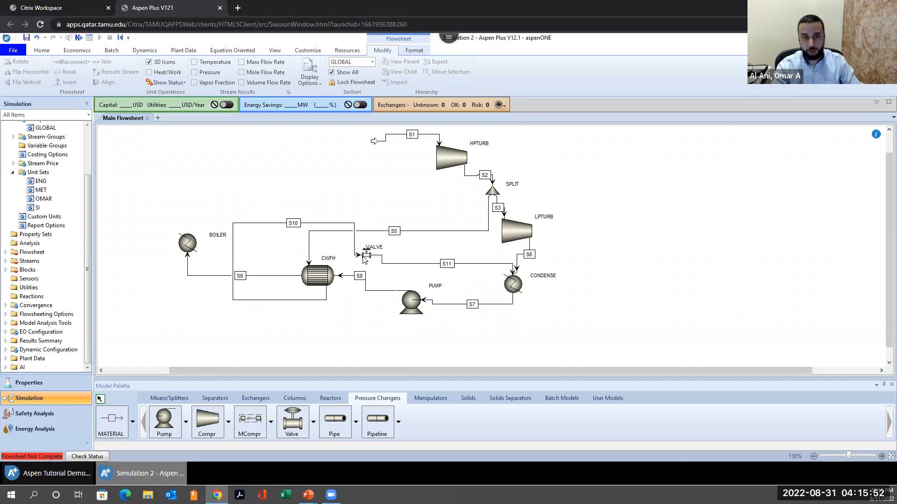
pyautogui.moveTo(265, 228); pyautogui.dragTo(271, 252)
pyautogui.click(303, 346)
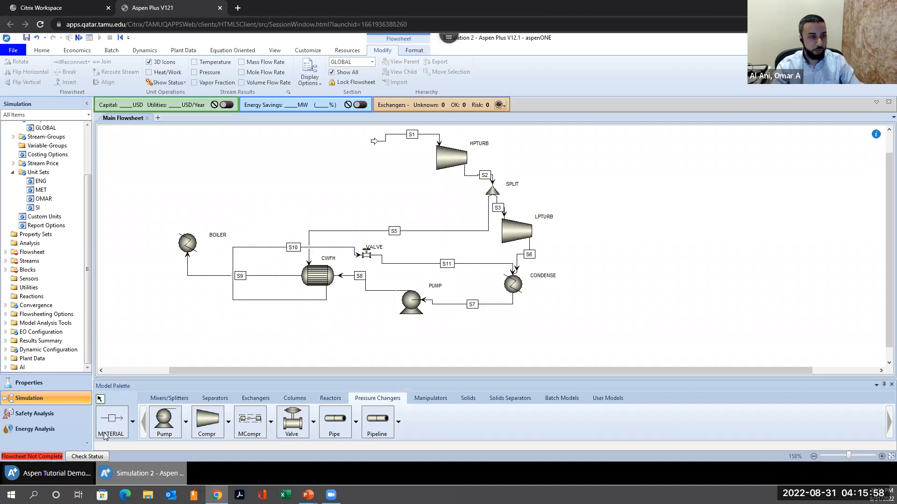
# Step: Draw a material product stream from BOILER's outlet, ending it in the empty area above the block
pyautogui.click(121, 410)
pyautogui.click(185, 228)
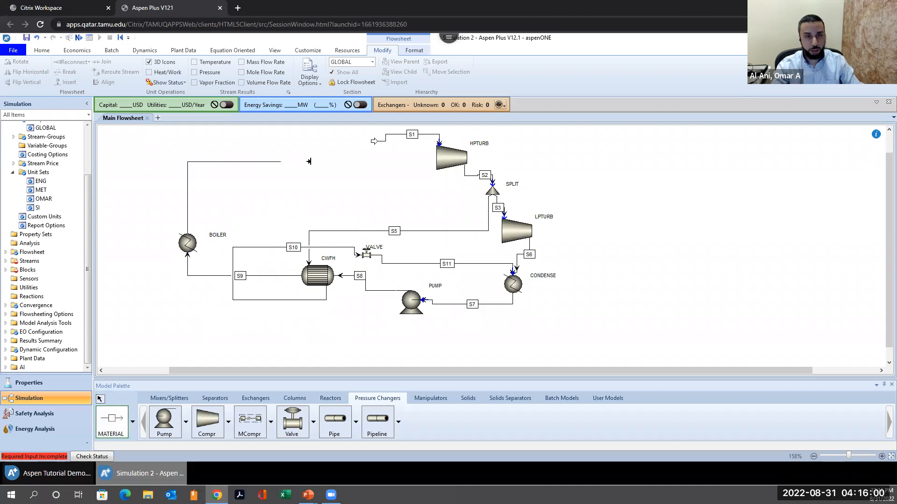
pyautogui.click(439, 141)
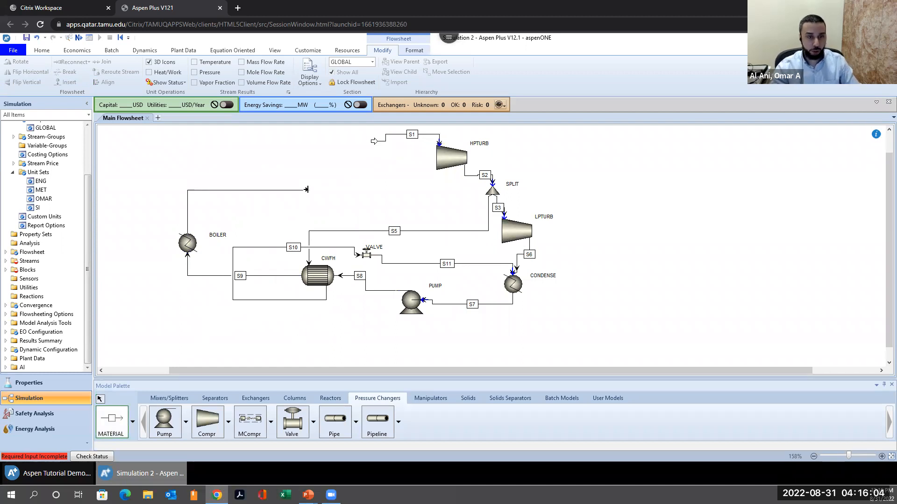
pyautogui.click(206, 178)
pyautogui.press('Escape')
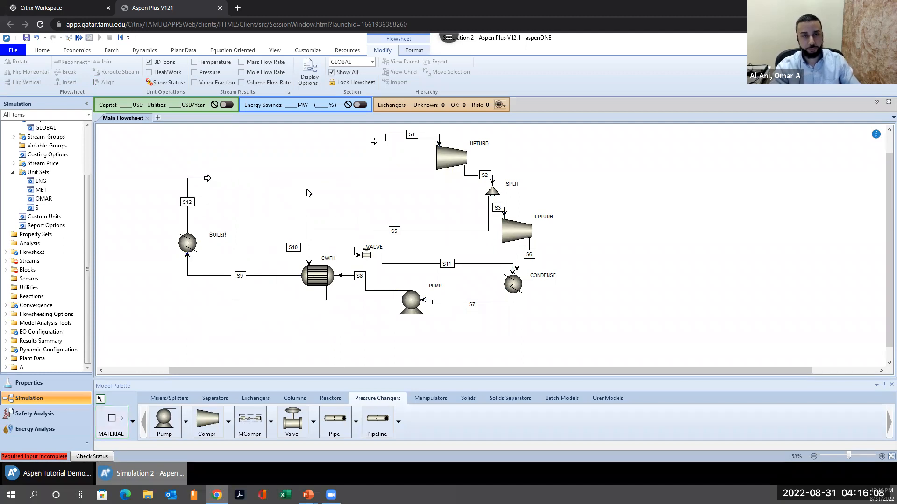
pyautogui.scroll(-1, 379, 206)
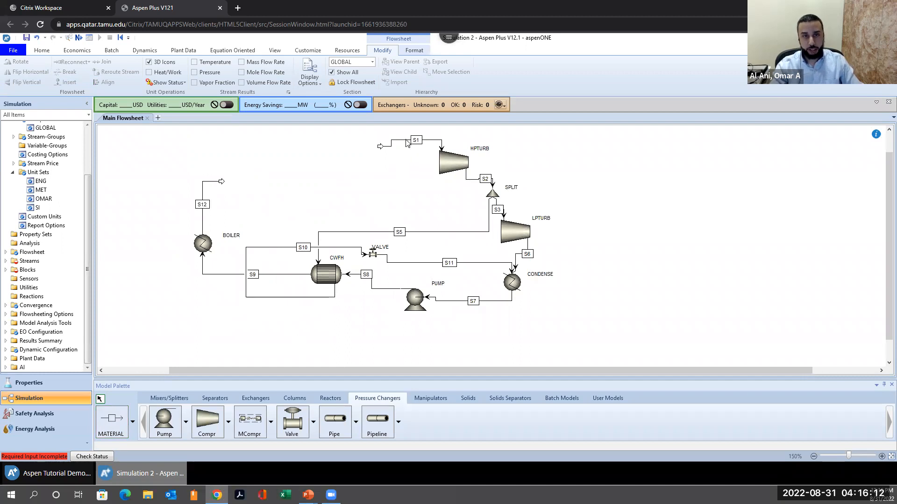
# Step: Specify stream S1 by temperature and pressure, setting the temperature to 350 C and the pressure to 3000 kPa
pyautogui.doubleClick(407, 142)
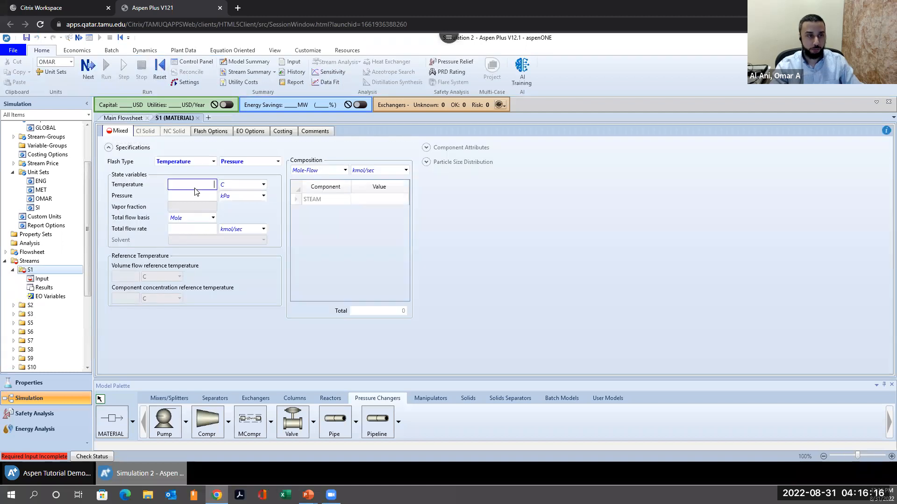
pyautogui.click(201, 162)
pyautogui.click(213, 163)
pyautogui.click(213, 163)
pyautogui.click(213, 163)
pyautogui.click(248, 162)
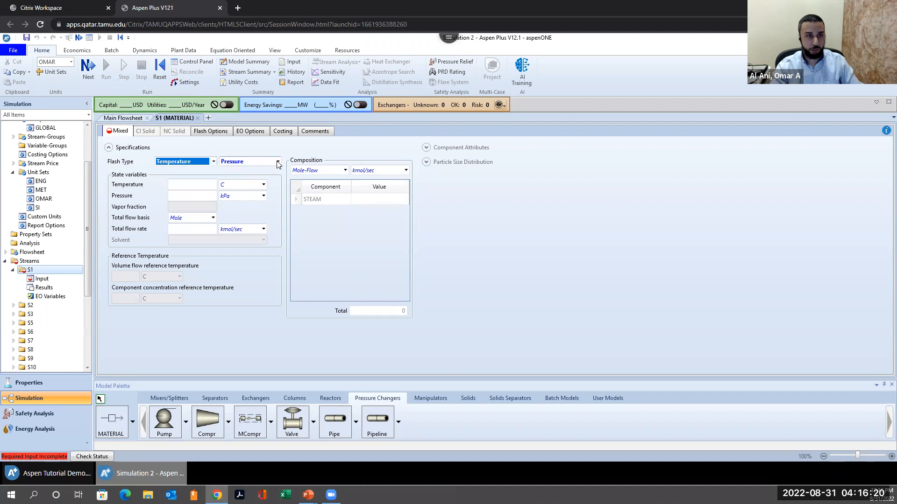
pyautogui.click(278, 161)
pyautogui.click(204, 176)
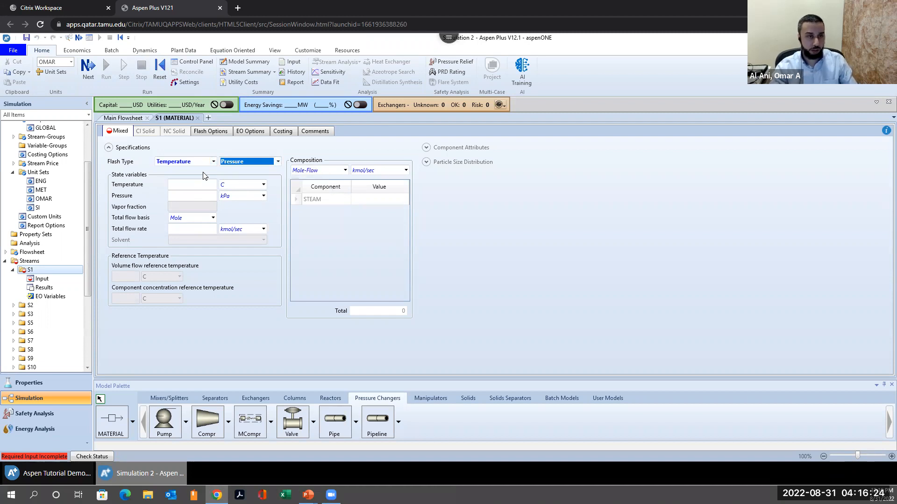
pyautogui.click(203, 183)
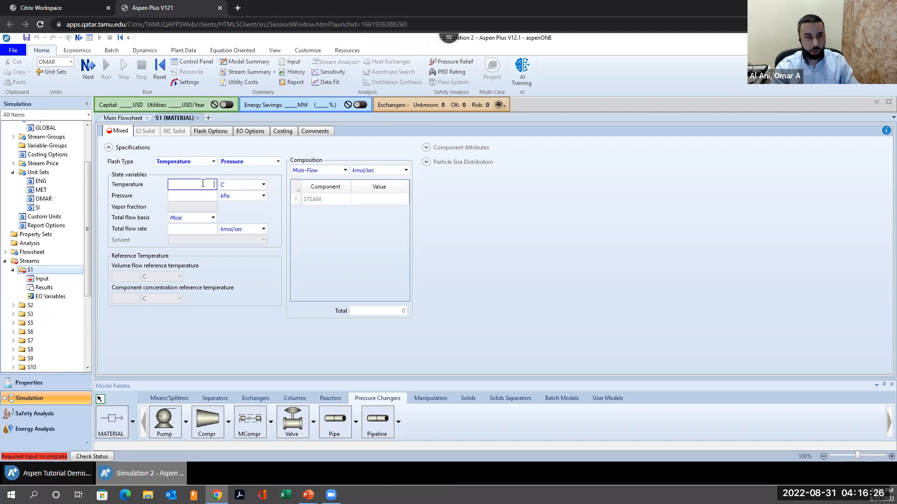
pyautogui.click(203, 197)
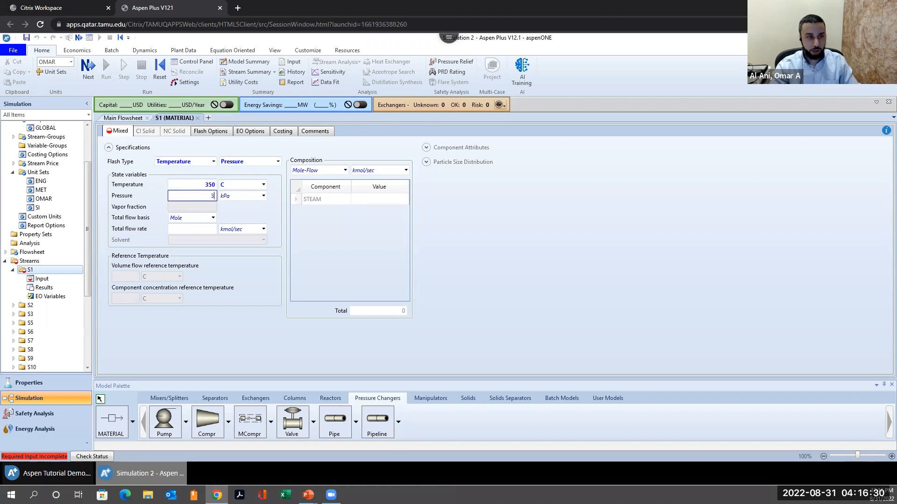
# Step: Change S1's total flow basis to Mass and set its total flow rate to 1 kg/sec
pyautogui.click(204, 218)
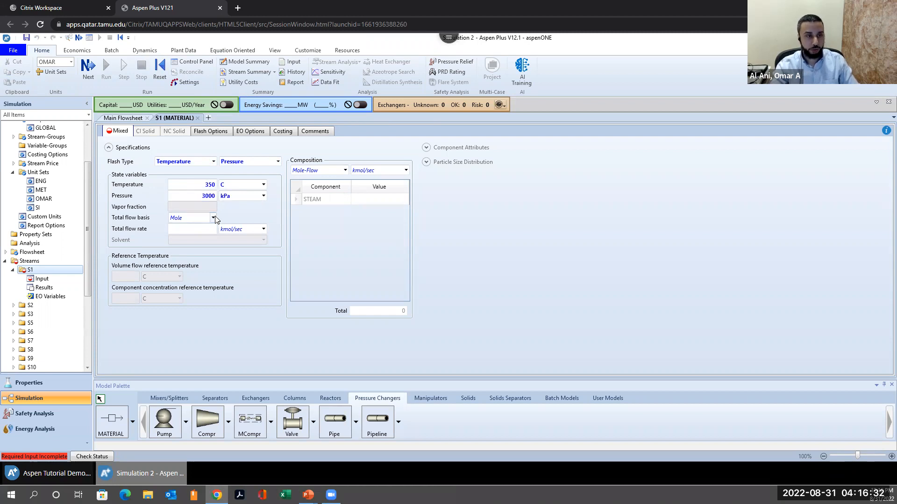
pyautogui.click(213, 218)
pyautogui.click(204, 228)
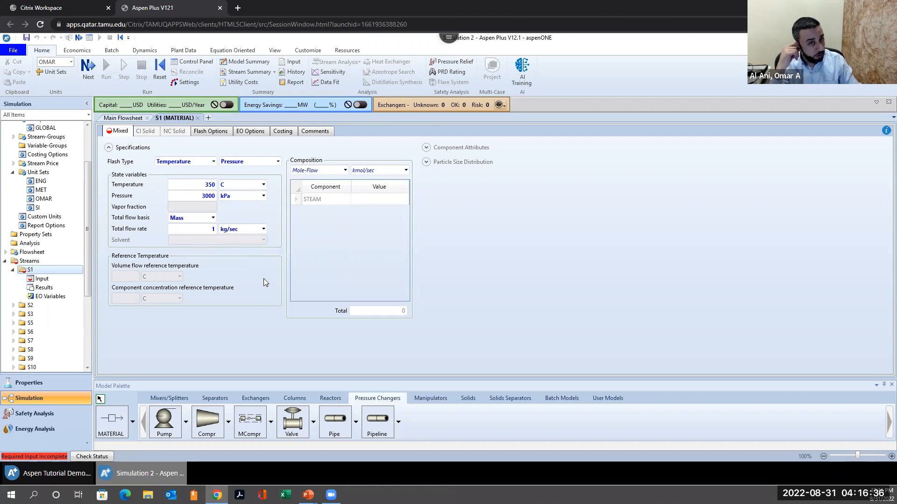
# Step: Set S1's composition basis to Mass-Flow with a STEAM value of 1 kg/sec, and close the stream form
pyautogui.click(344, 170)
pyautogui.click(340, 187)
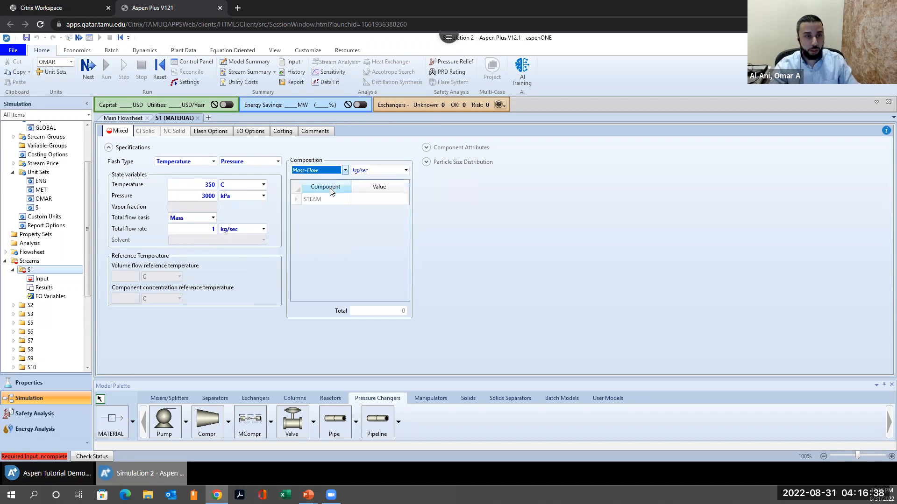
pyautogui.click(369, 202)
pyautogui.write('1')
pyautogui.press('Return')
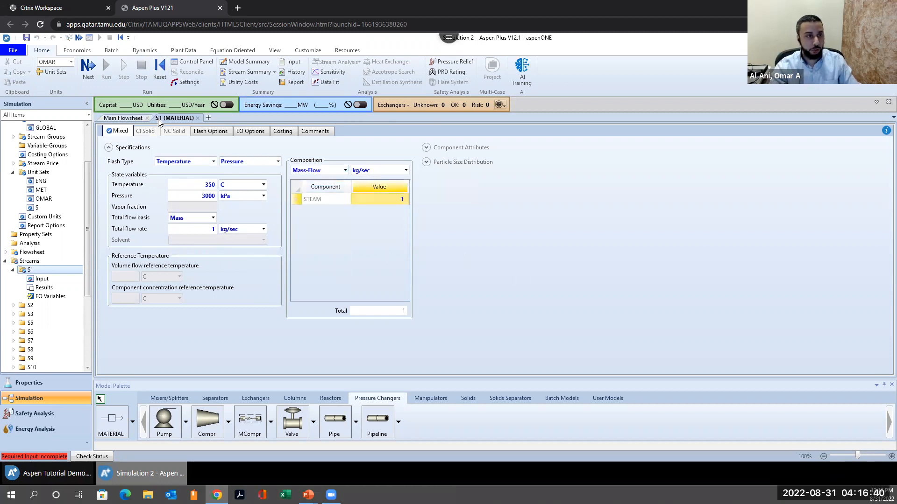
pyautogui.click(198, 118)
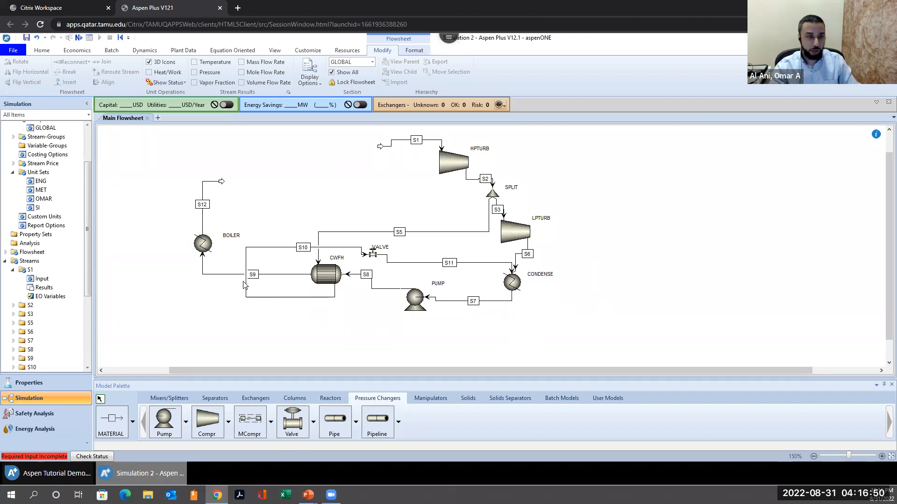
# Step: Move the BOILER block farther left on the flowsheet, well clear of the stream S10 loop
pyautogui.click(199, 246)
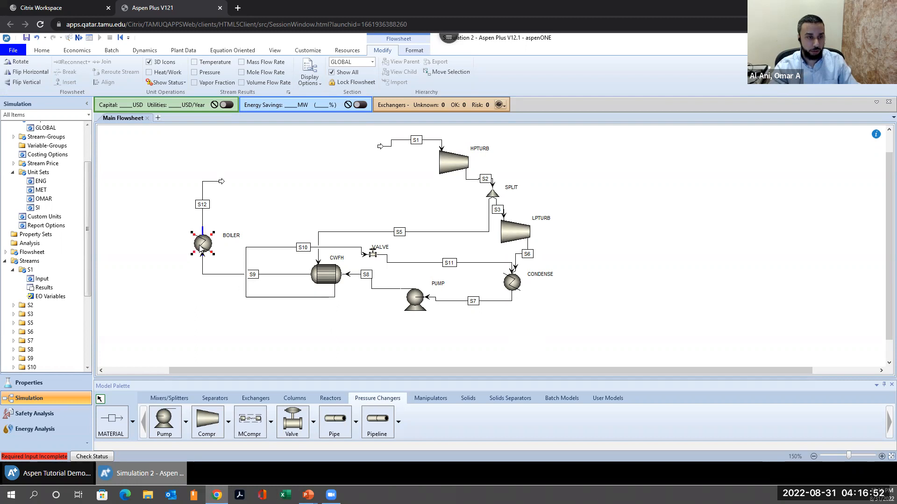
pyautogui.press('Left')
pyautogui.press('Left')
pyautogui.press('Left')
pyautogui.press('Left')
pyautogui.press('Left')
pyautogui.press('Left')
pyautogui.press('Left')
pyautogui.press('Left')
pyautogui.press('Left')
pyautogui.press('Left')
pyautogui.press('Left')
pyautogui.press('Left')
pyautogui.press('Left')
pyautogui.press('Left')
pyautogui.press('Left')
pyautogui.press('Left')
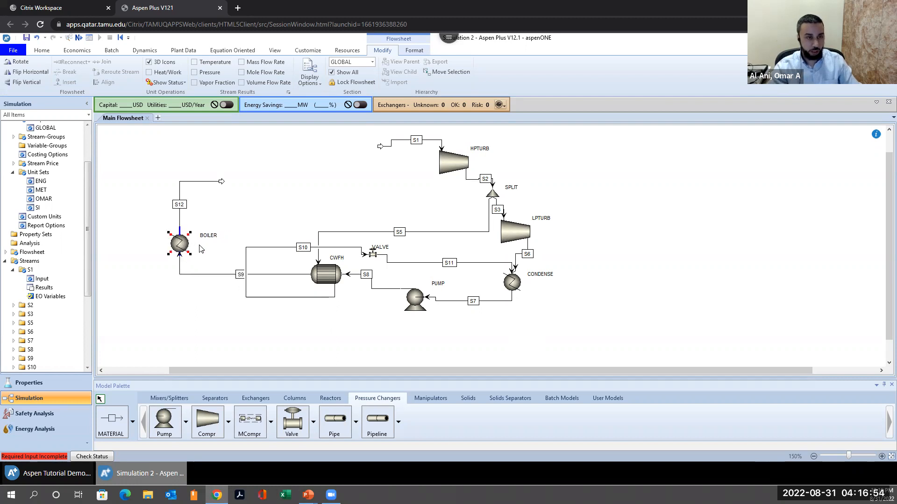
pyautogui.press('Left')
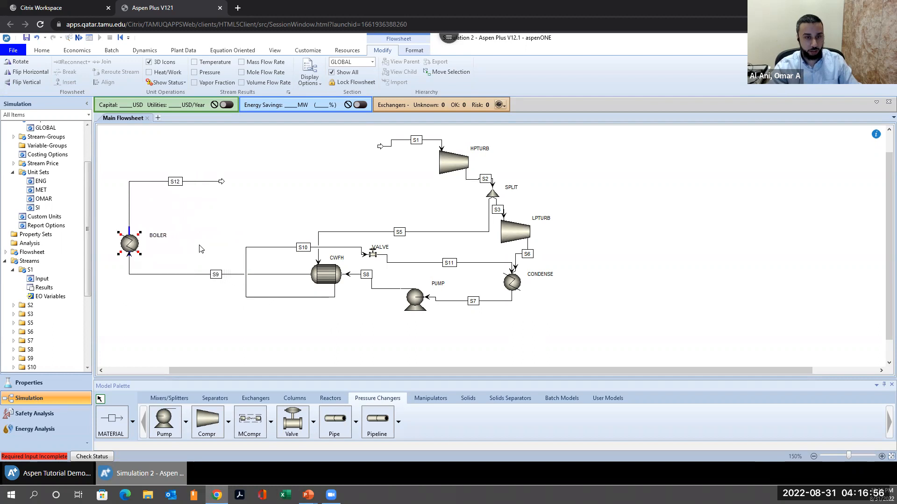
# Step: Move the CWFH block slightly left and down to line it up better with PUMP
pyautogui.click(319, 279)
pyautogui.press('Left')
pyautogui.press('Left')
pyautogui.press('Left')
pyautogui.press('Left')
pyautogui.press('Down')
pyautogui.press('Down')
pyautogui.press('Down')
pyautogui.press('Down')
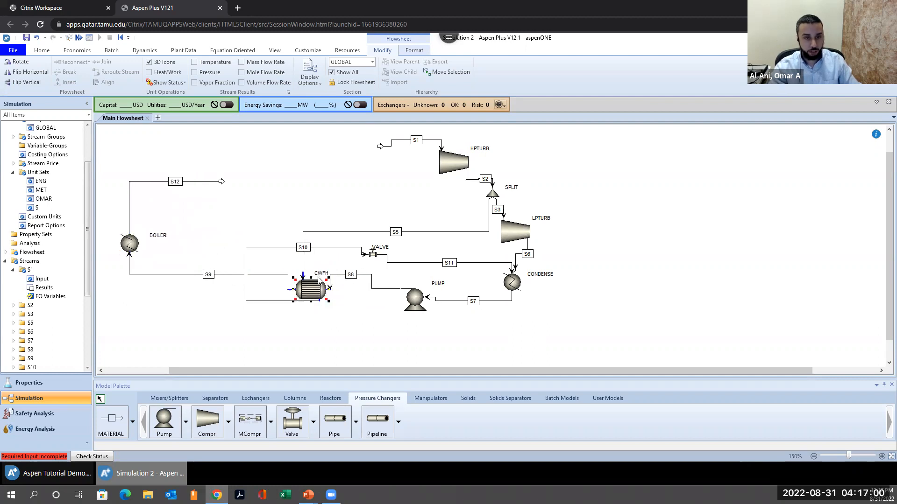
# Step: Lower stream S8 to run straight from PUMP to CWFH, and raise the horizontal segment of stream S5
pyautogui.moveTo(366, 277); pyautogui.dragTo(371, 302)
pyautogui.click(399, 322)
pyautogui.moveTo(380, 232); pyautogui.dragTo(375, 209)
pyautogui.click(443, 245)
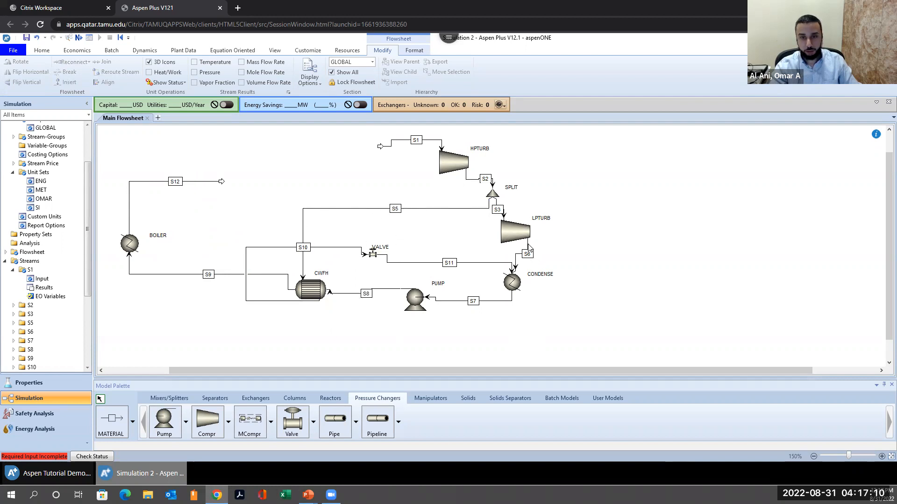
# Step: Route stream S6 out to the right of LPTURB and shift stream S2 directly above SPLIT
pyautogui.moveTo(528, 248); pyautogui.dragTo(564, 255)
pyautogui.moveTo(484, 180); pyautogui.dragTo(493, 182)
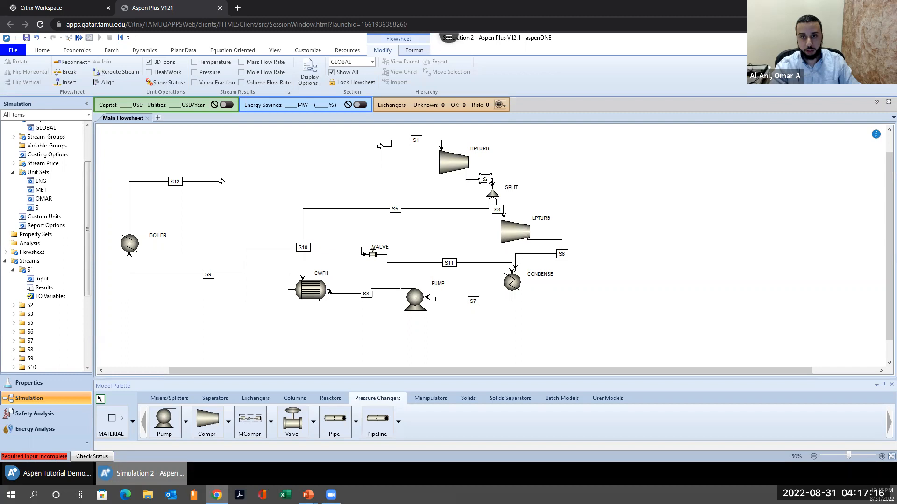
pyautogui.click(555, 192)
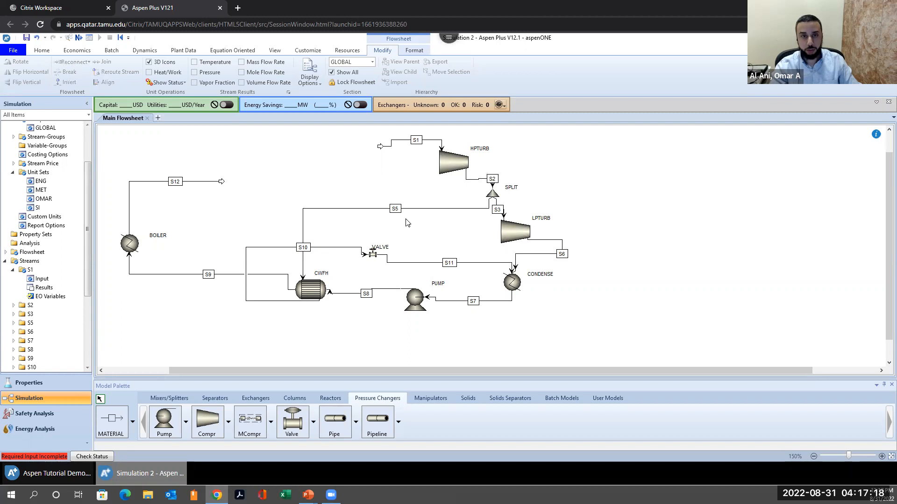
# Step: Move HPTURB and stream S1 to the left, and lower the horizontal segment of stream S5 slightly
pyautogui.moveTo(443, 156); pyautogui.dragTo(307, 144)
pyautogui.click(346, 181)
pyautogui.click(420, 213)
pyautogui.moveTo(420, 214); pyautogui.dragTo(420, 218)
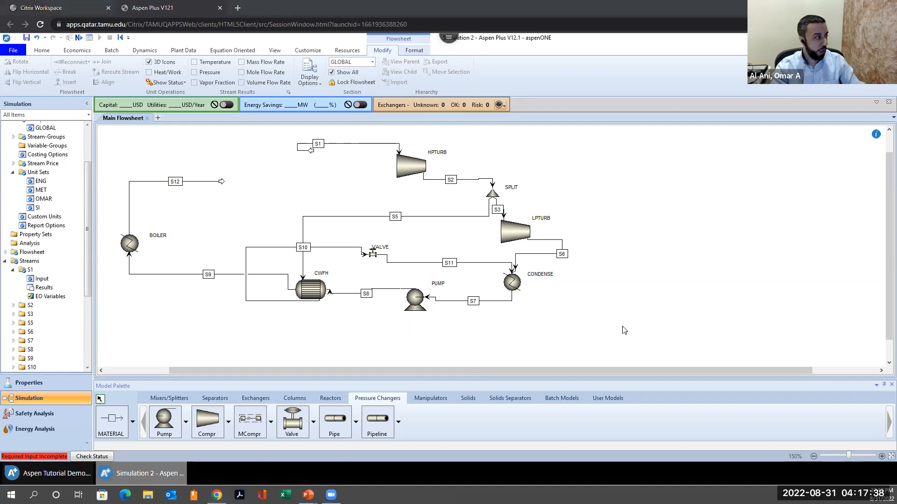
pyautogui.hotkey('alt', 'Tab')
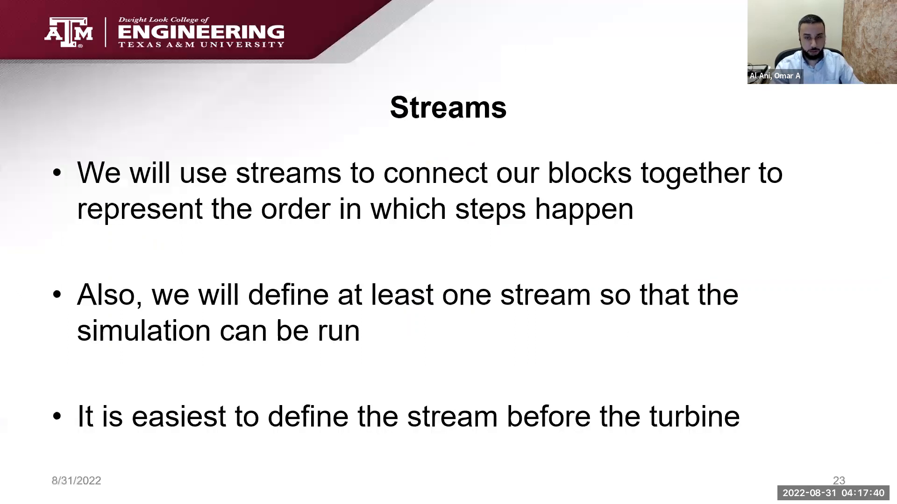
pyautogui.press('Right')
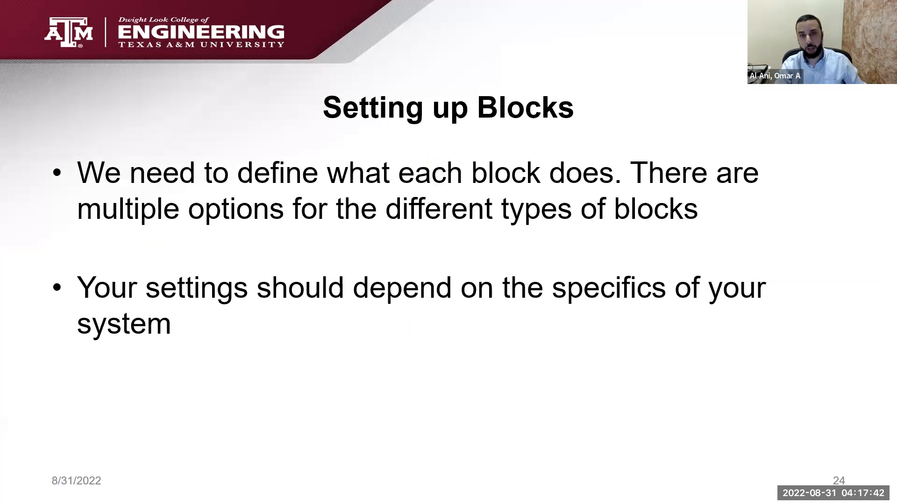
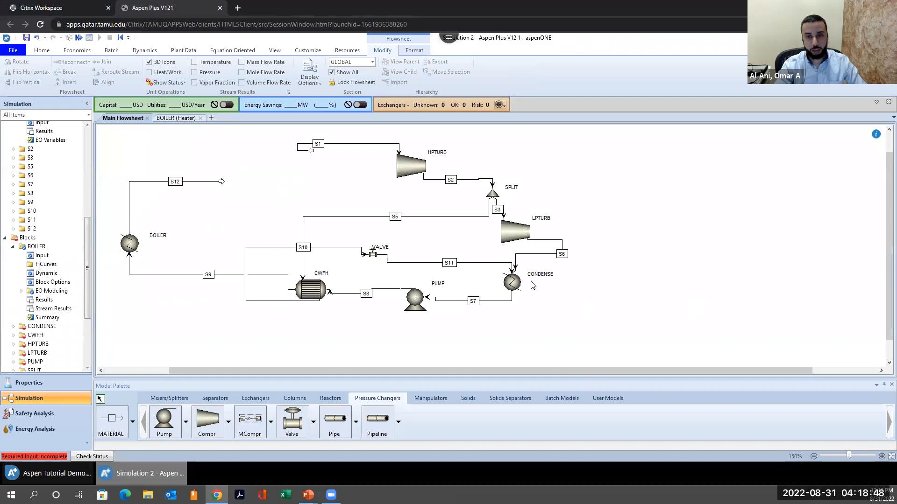
# Step: Specify CONDENSE by pressure and vapor fraction, setting the pressure to 0 kPa and the vapor fraction to 0, and return to the flowsheet
pyautogui.click(512, 283)
pyautogui.doubleClick(512, 283)
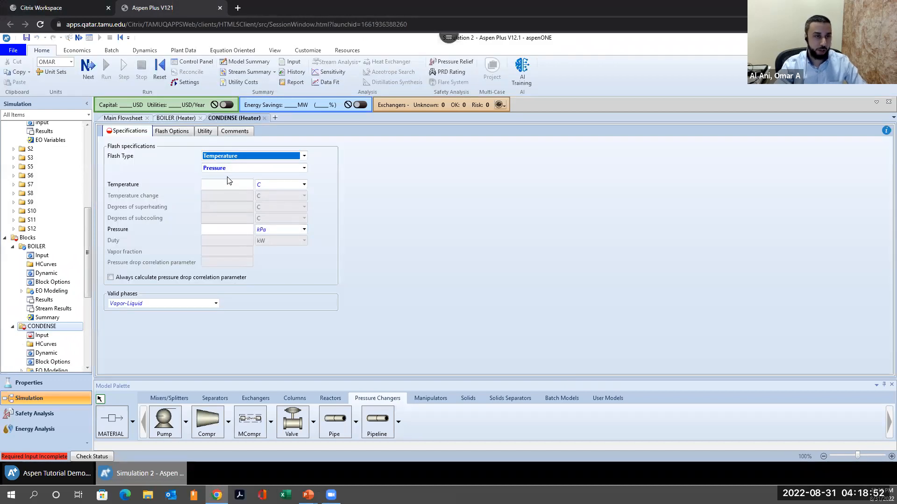
pyautogui.click(239, 160)
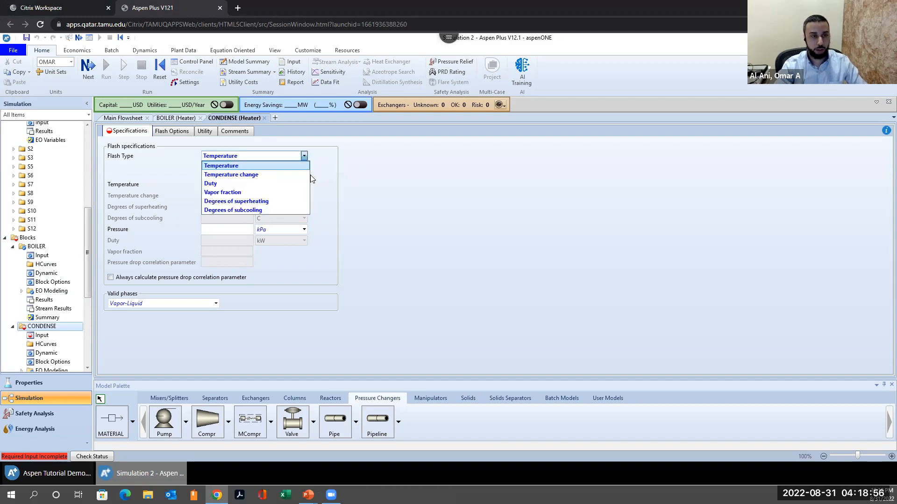
pyautogui.click(255, 193)
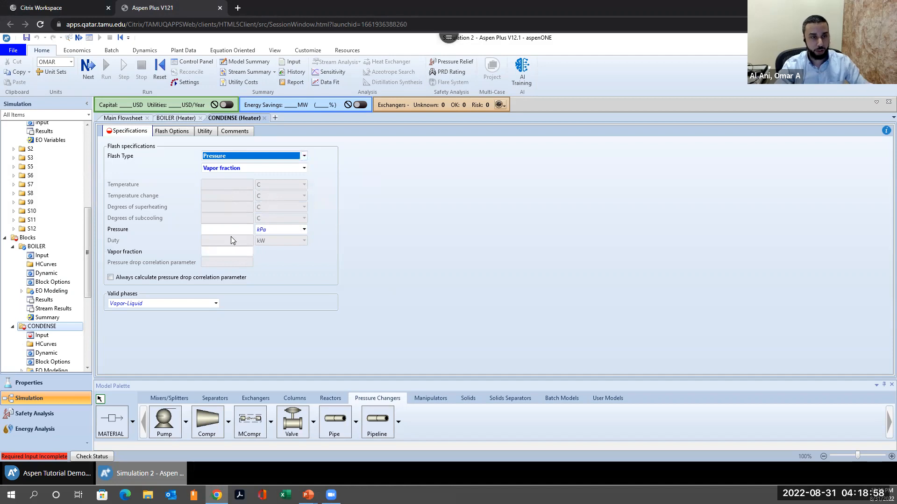
pyautogui.click(242, 252)
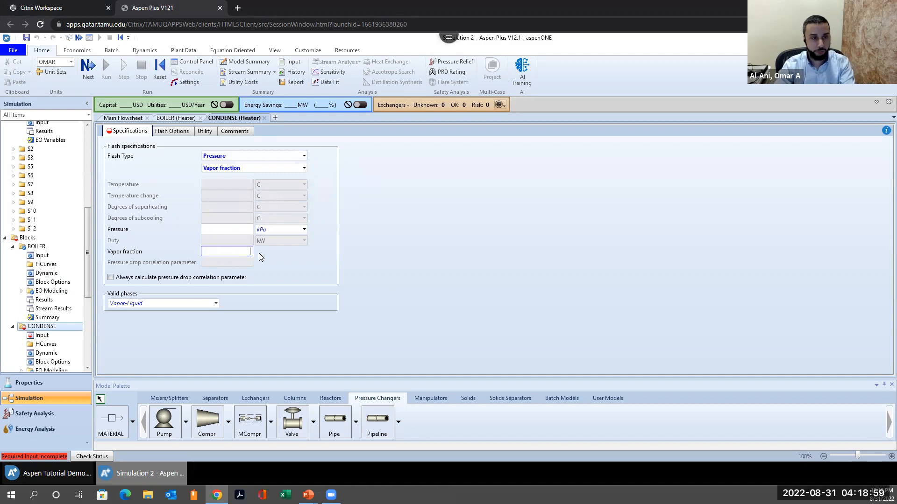
pyautogui.click(213, 230)
pyautogui.click(426, 284)
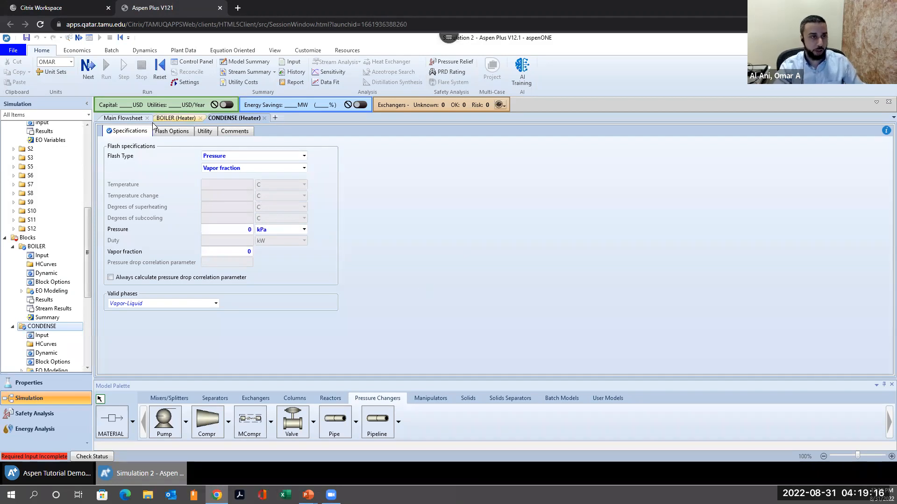
pyautogui.click(133, 120)
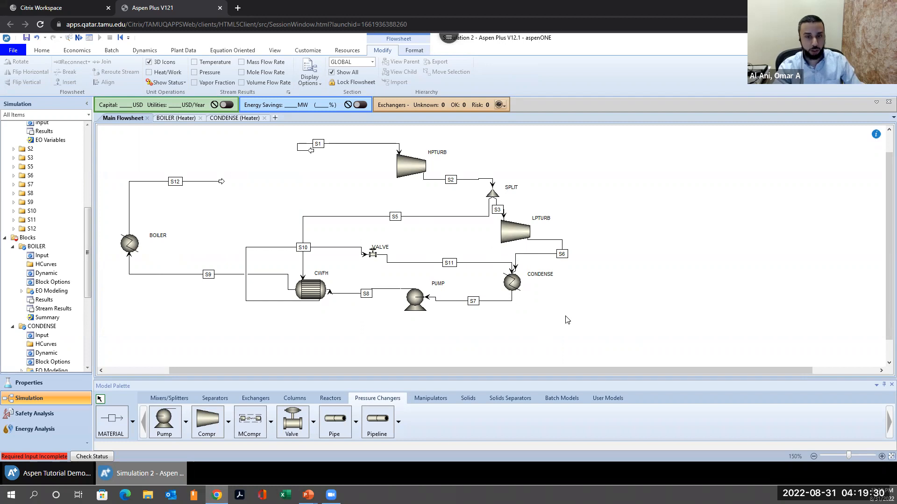
pyautogui.hotkey('alt', 'Tab')
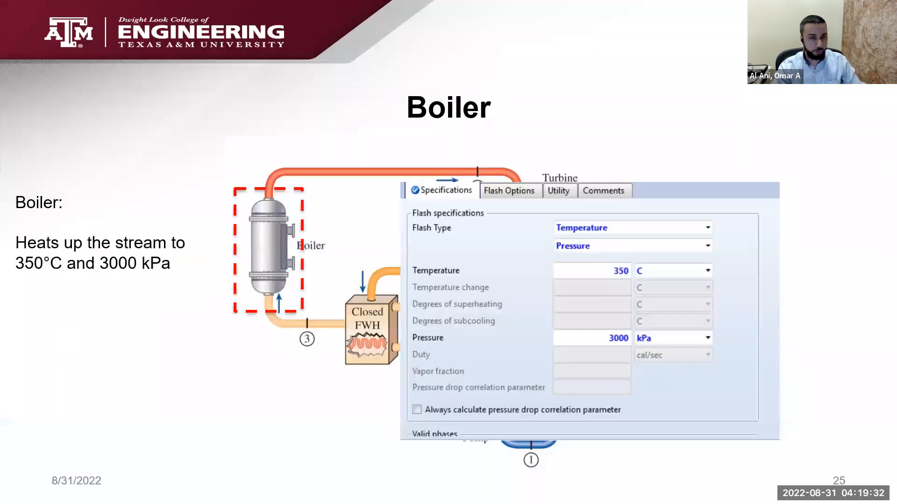
pyautogui.press('Right')
pyautogui.press('Right')
pyautogui.press('Right')
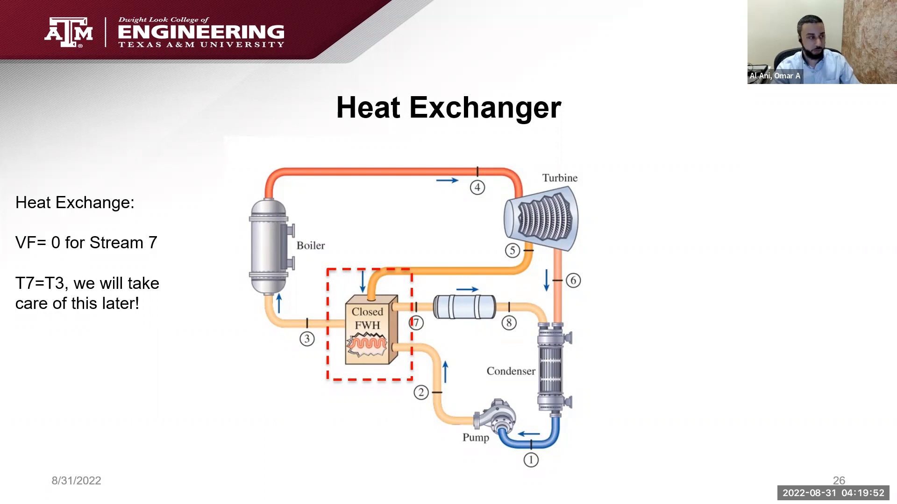
# Step: Switch back to Aspen Plus, examine the exchanger specification options of the CWFH block, and return to the flowsheet
pyautogui.hotkey('alt', 'Tab')
pyautogui.doubleClick(309, 297)
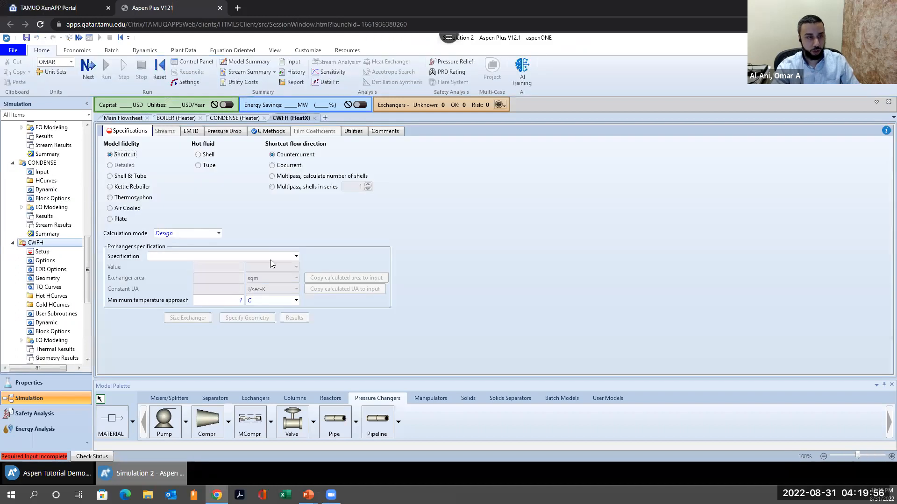
pyautogui.click(296, 257)
pyautogui.click(296, 257)
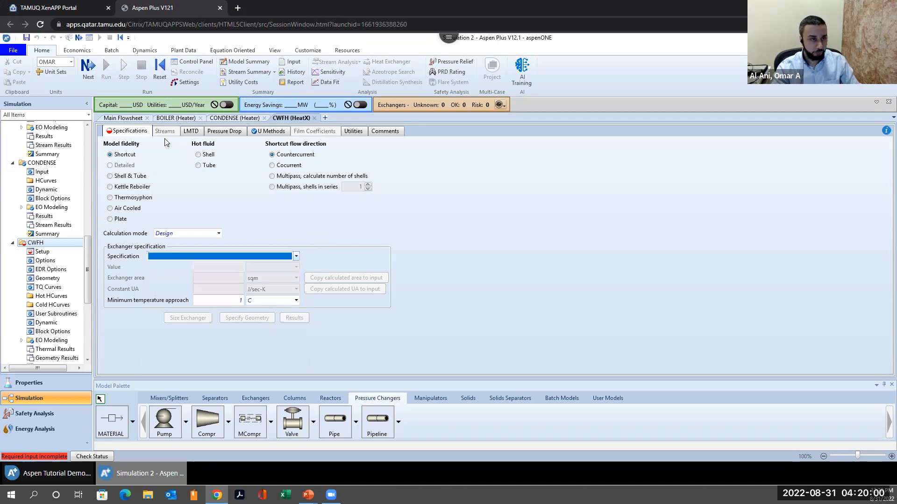
pyautogui.click(130, 121)
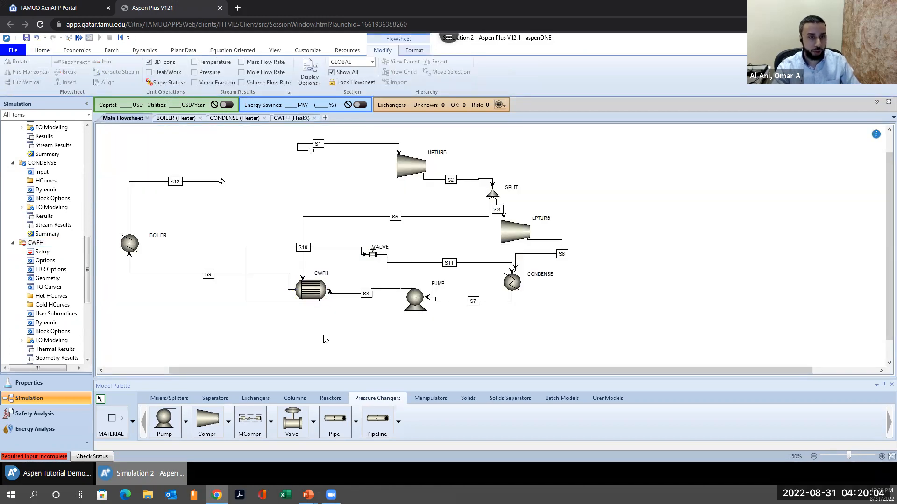
# Step: Specify the CWFH exchanger by hot stream outlet vapor fraction with a value of 0, and return to the flowsheet
pyautogui.click(333, 248)
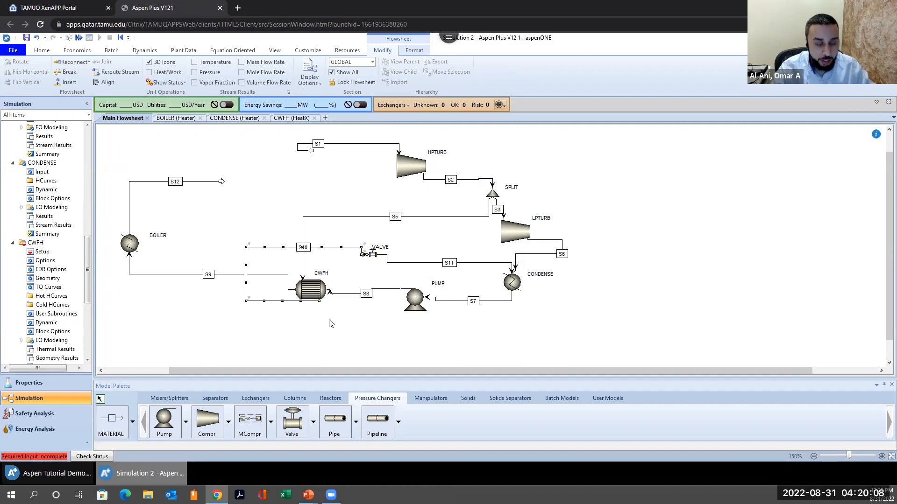
pyautogui.click(324, 337)
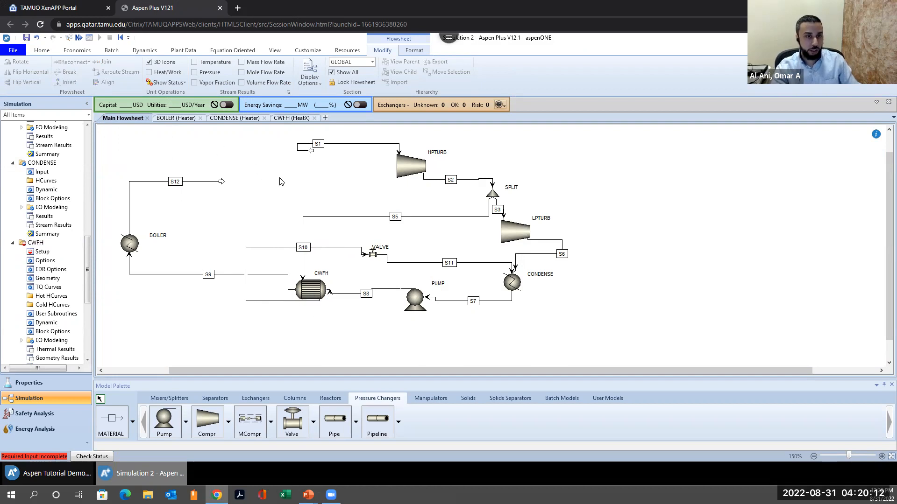
pyautogui.doubleClick(312, 288)
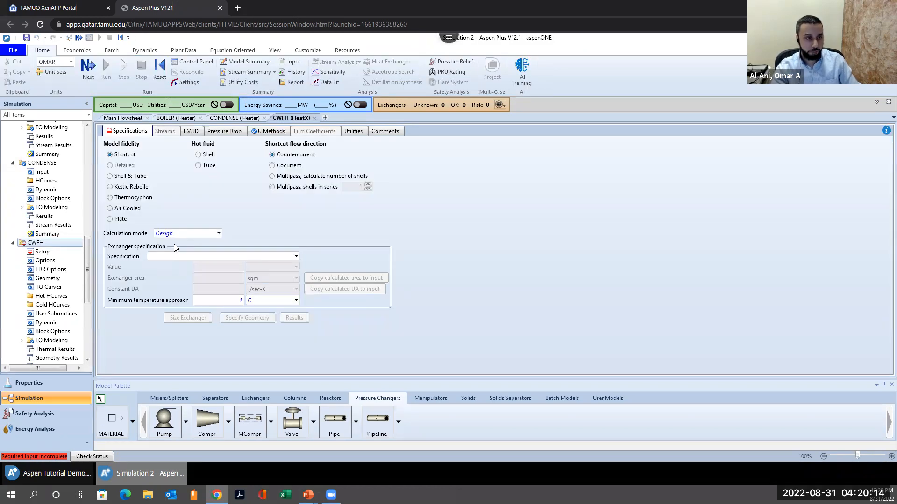
pyautogui.click(295, 257)
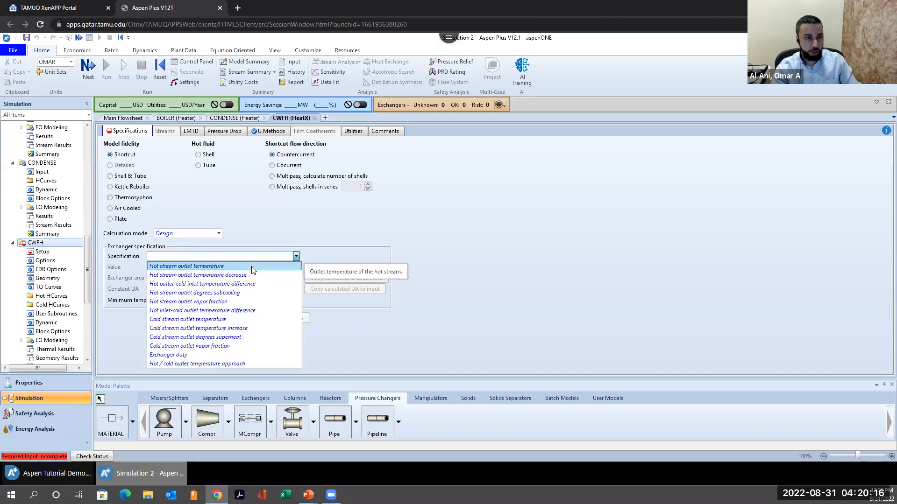
pyautogui.click(199, 302)
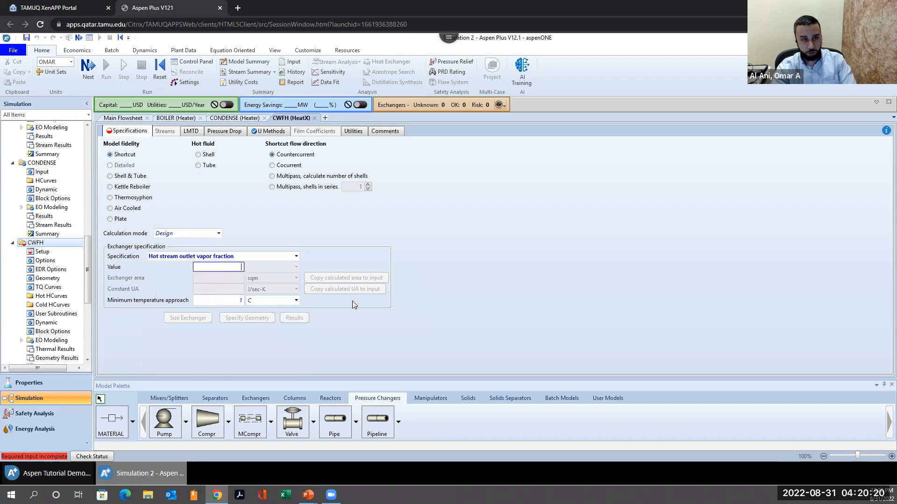
pyautogui.write('0')
pyautogui.click(123, 117)
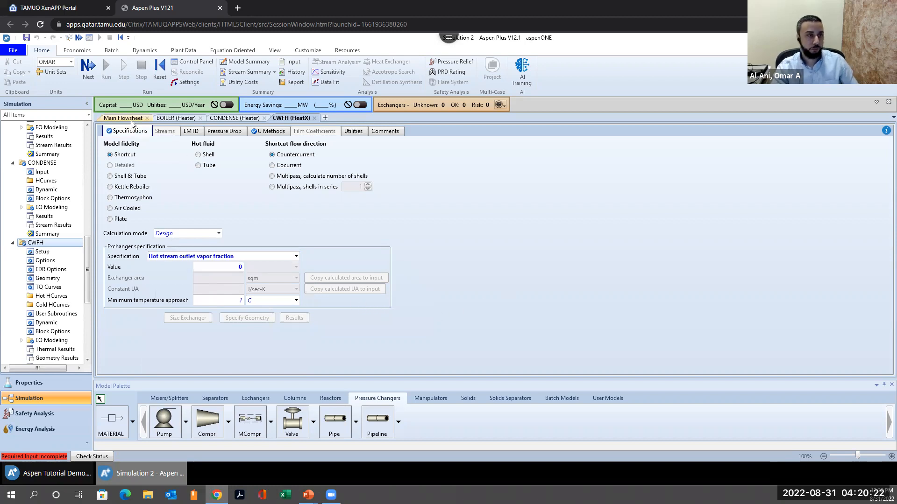
pyautogui.click(236, 212)
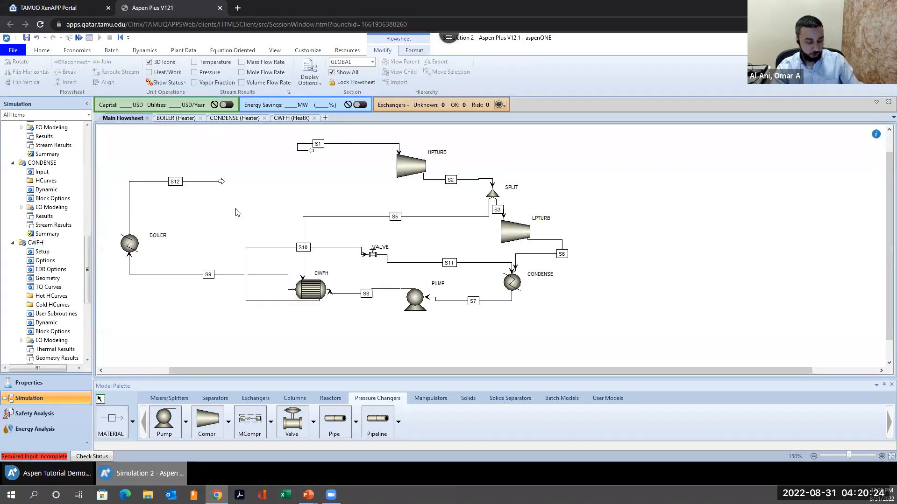
# Step: Switch to the presentation and review the heat exchanger and throttling valve slides for their specifications
pyautogui.hotkey('alt', 'Tab')
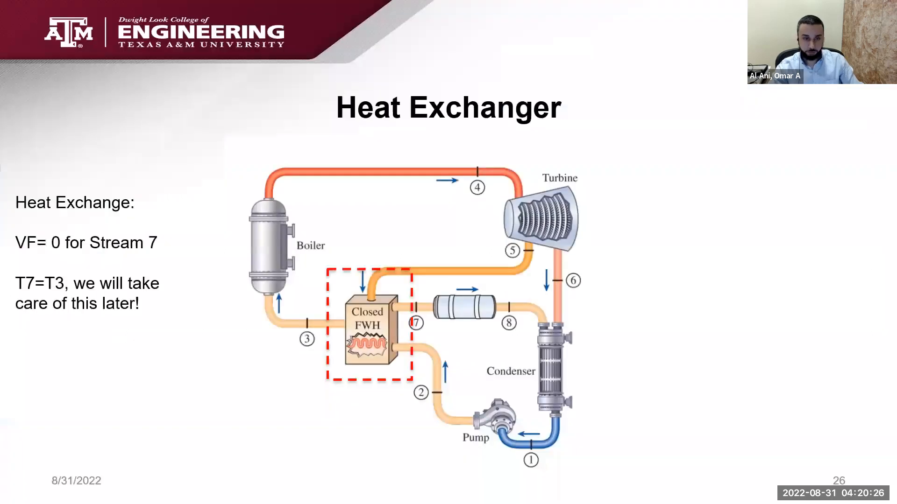
pyautogui.press('Right')
pyautogui.press('Right')
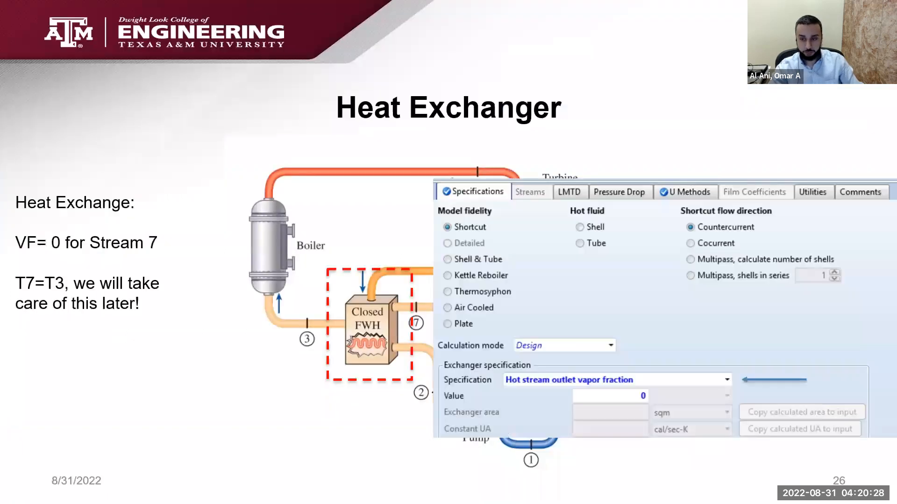
pyautogui.press('Right')
pyautogui.press('Right')
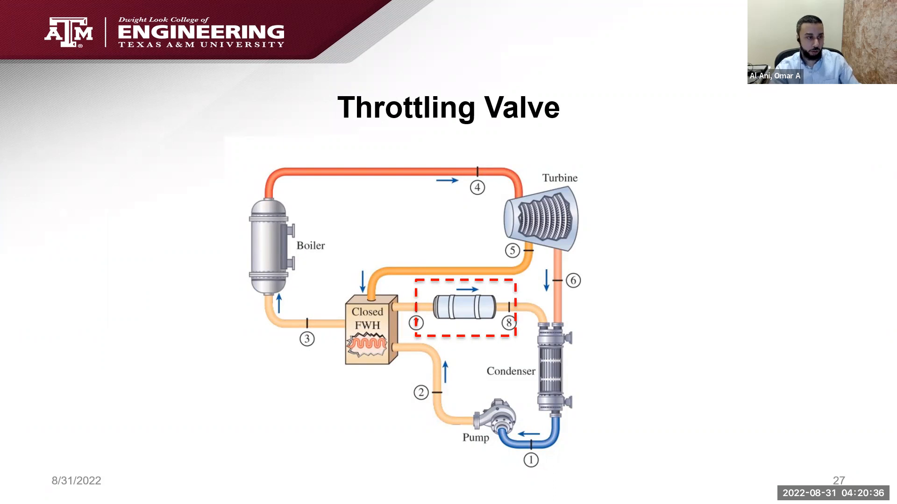
pyautogui.press('Right')
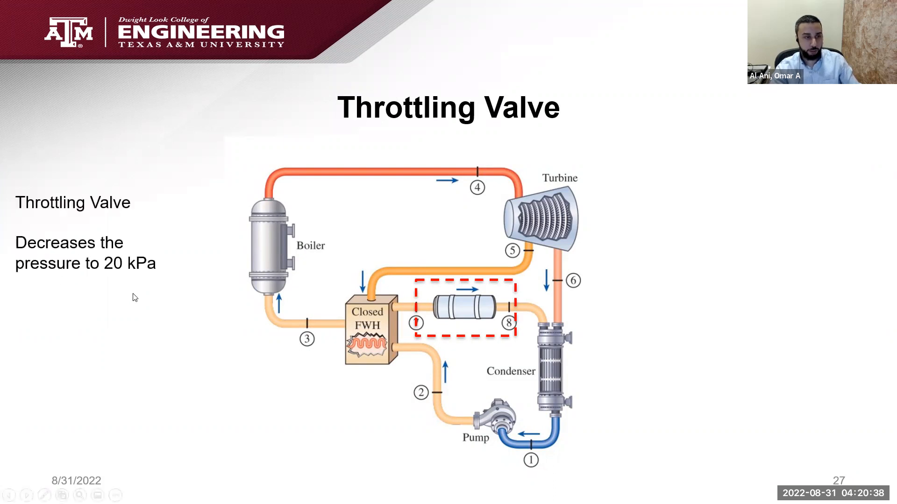
pyautogui.press('Right')
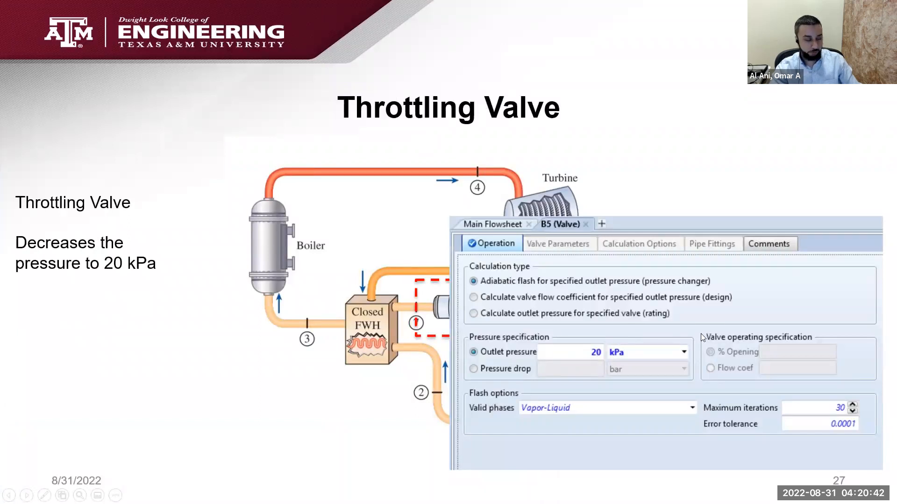
# Step: Switch back to Aspen Plus, set the outlet pressure of VALVE to 20 kPa, and return to the flowsheet
pyautogui.hotkey('alt', 'Tab')
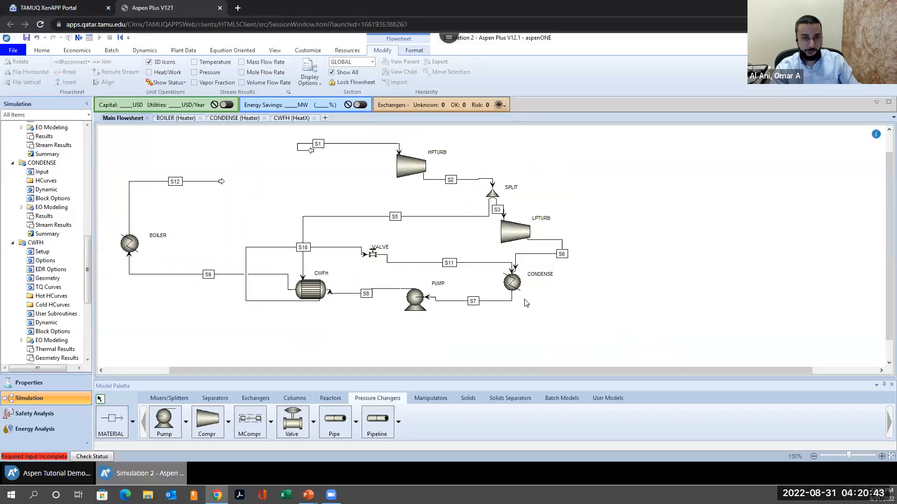
pyautogui.doubleClick(374, 255)
pyautogui.click(182, 203)
pyautogui.write('20')
pyautogui.press('Return')
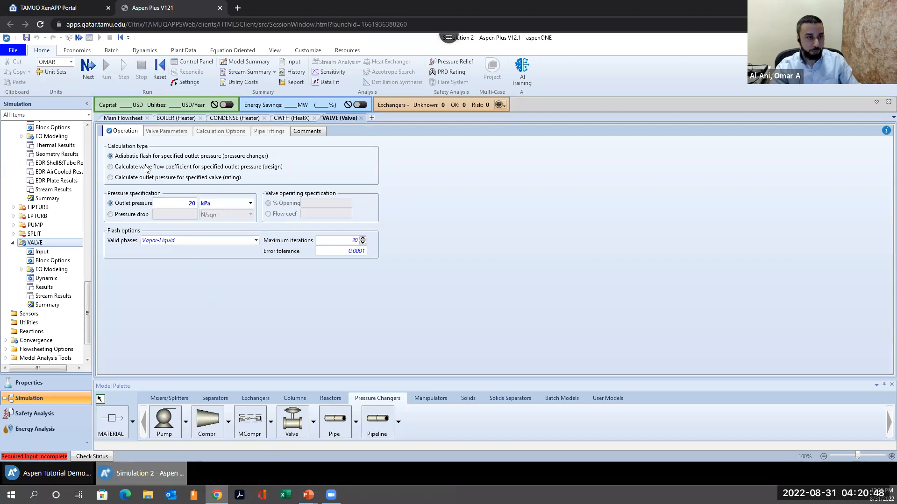
pyautogui.click(123, 118)
pyautogui.click(239, 328)
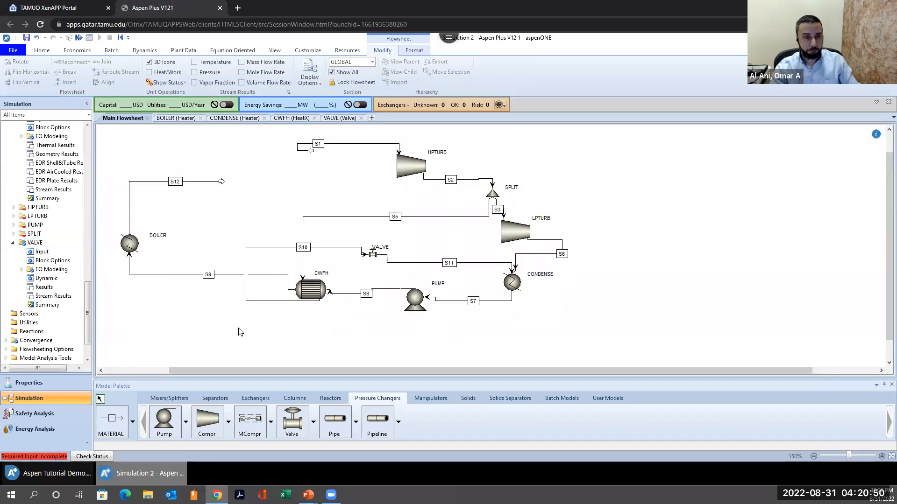
# Step: Switch to the presentation and review the turbine slide for the HP turbine's model, type, discharge pressure and efficiency settings
pyautogui.hotkey('alt', 'Tab')
pyautogui.press('Right')
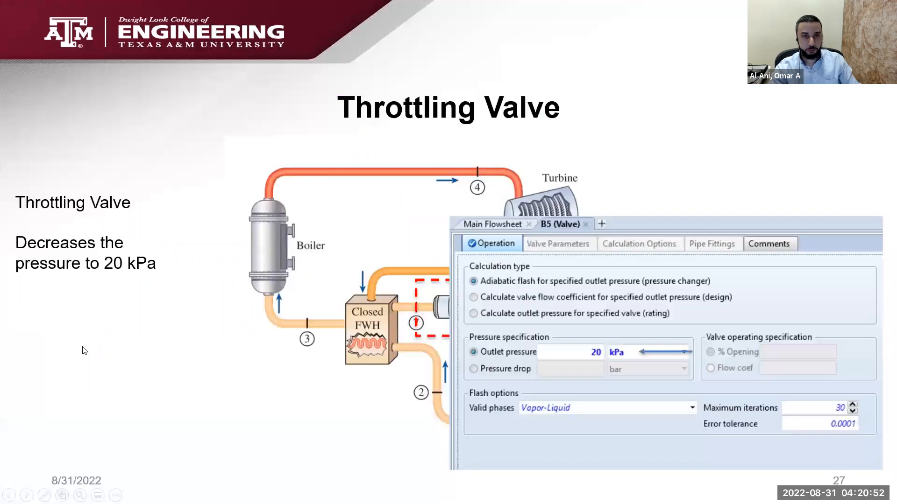
pyautogui.press('Right')
pyautogui.press('Right')
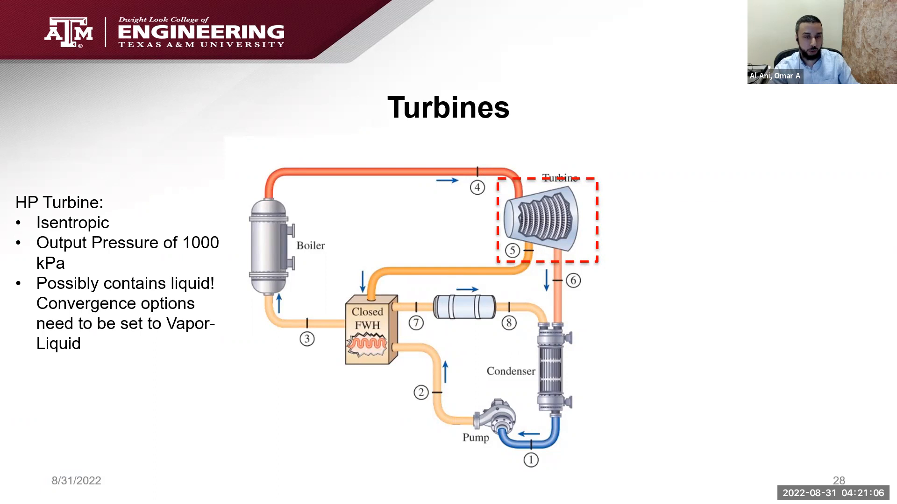
pyautogui.press('Right')
pyautogui.press('Right')
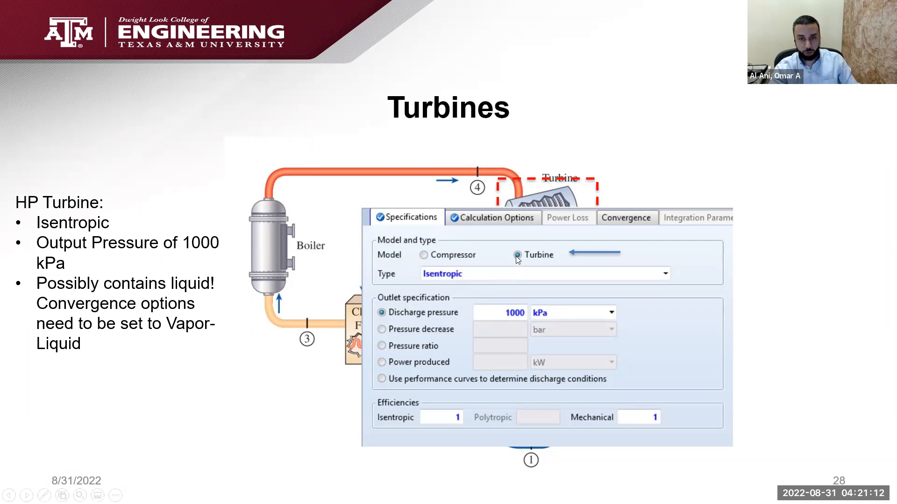
pyautogui.press('Right')
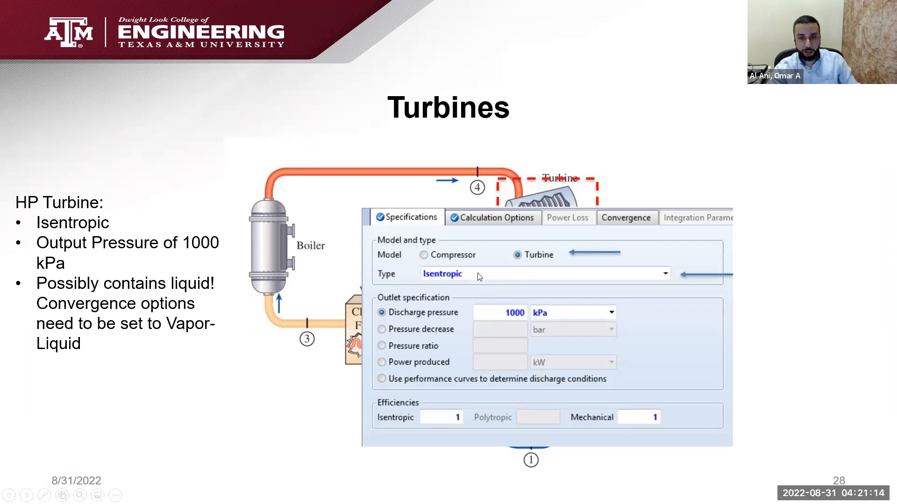
pyautogui.press('Right')
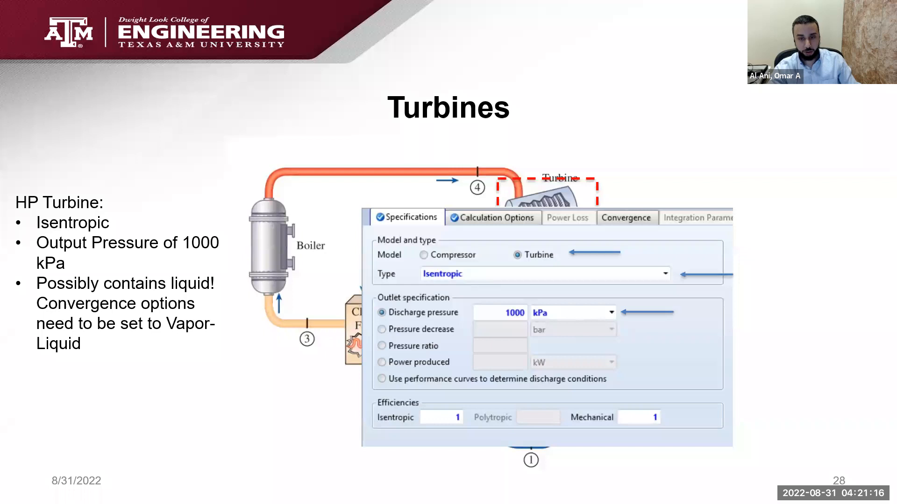
pyautogui.press('Right')
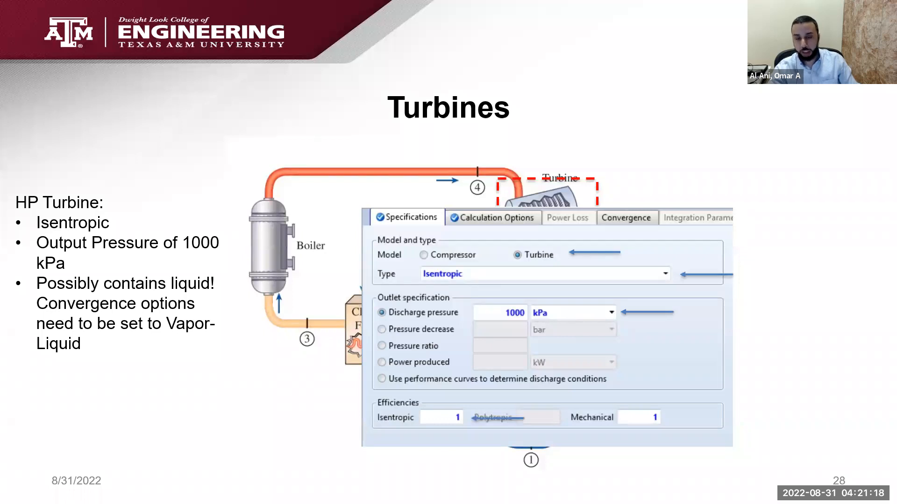
pyautogui.press('Right')
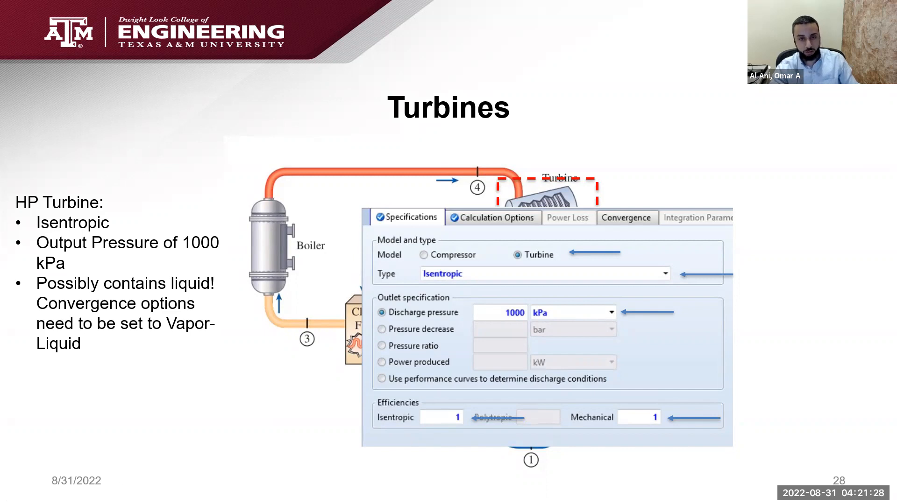
# Step: Switch back to Aspen Plus and define HPTURB as a turbine of the Isentropic type
pyautogui.hotkey('alt', 'Tab')
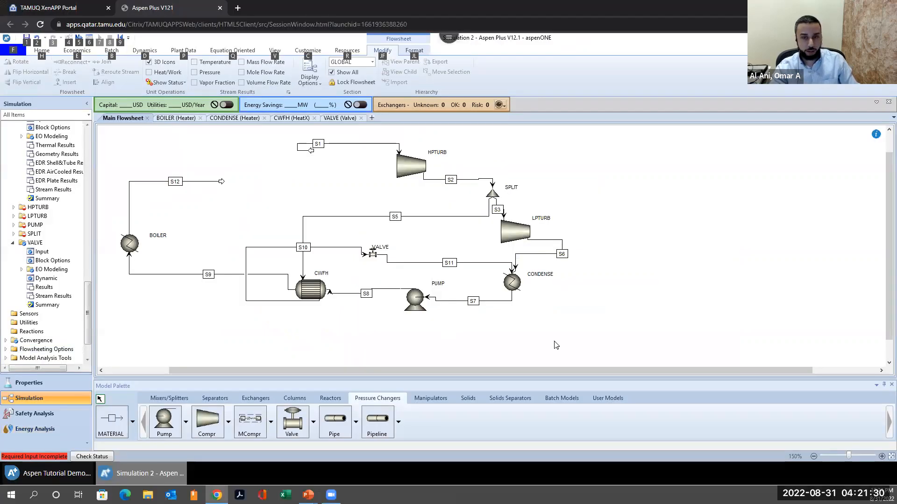
pyautogui.doubleClick(403, 167)
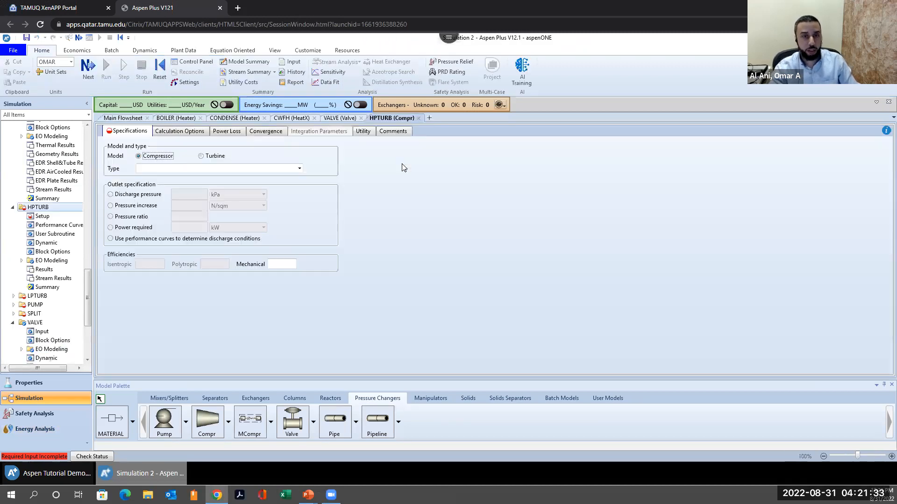
pyautogui.click(201, 156)
pyautogui.click(293, 172)
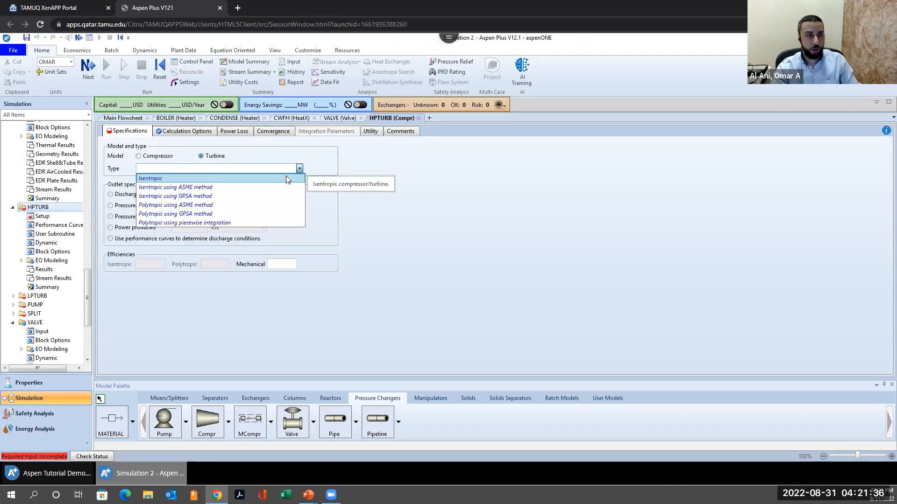
pyautogui.click(287, 177)
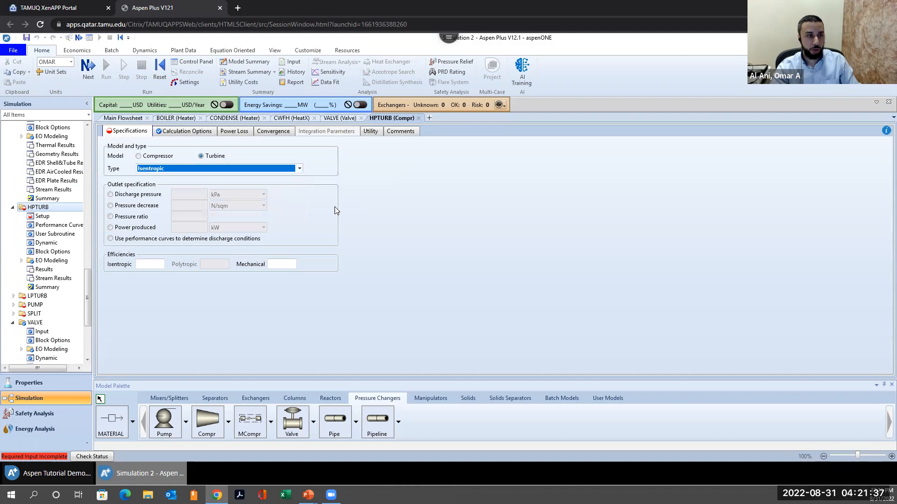
# Step: Set HPTURB's discharge pressure to 1000 kPa and its isentropic and mechanical efficiencies to 1
pyautogui.click(145, 197)
pyautogui.click(196, 193)
pyautogui.write('1000')
pyautogui.click(150, 265)
pyautogui.write('1')
pyautogui.click(281, 265)
pyautogui.write('1')
pyautogui.click(254, 255)
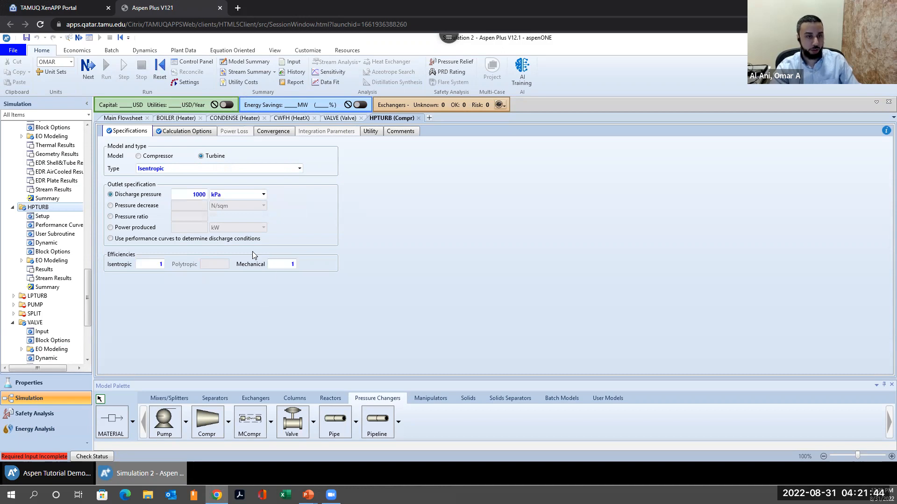
# Step: Set the valid phases in HPTURB's convergence options to Vapor-Liquid and return to the flowsheet
pyautogui.click(275, 132)
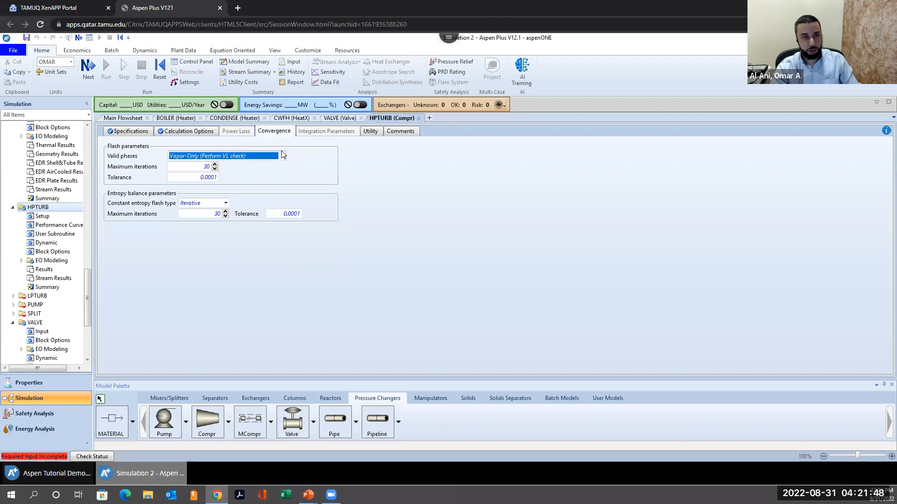
pyautogui.click(206, 156)
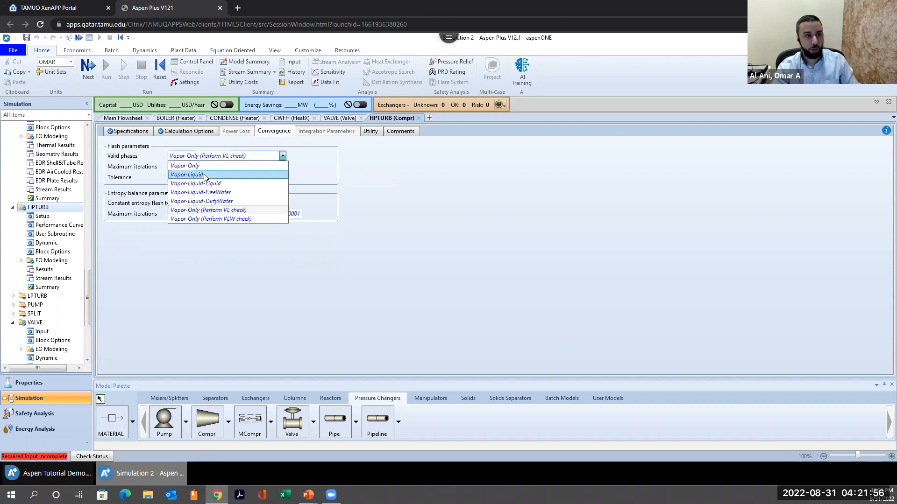
pyautogui.click(206, 176)
pyautogui.click(134, 119)
pyautogui.click(686, 273)
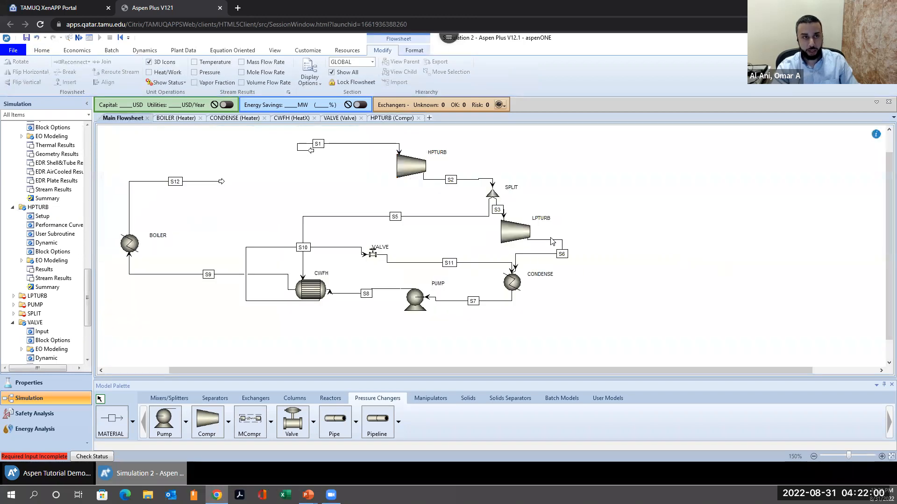
# Step: Define LPTURB as an isentropic turbine with a discharge pressure of 20 kPa and isentropic and mechanical efficiencies of 1
pyautogui.doubleClick(515, 239)
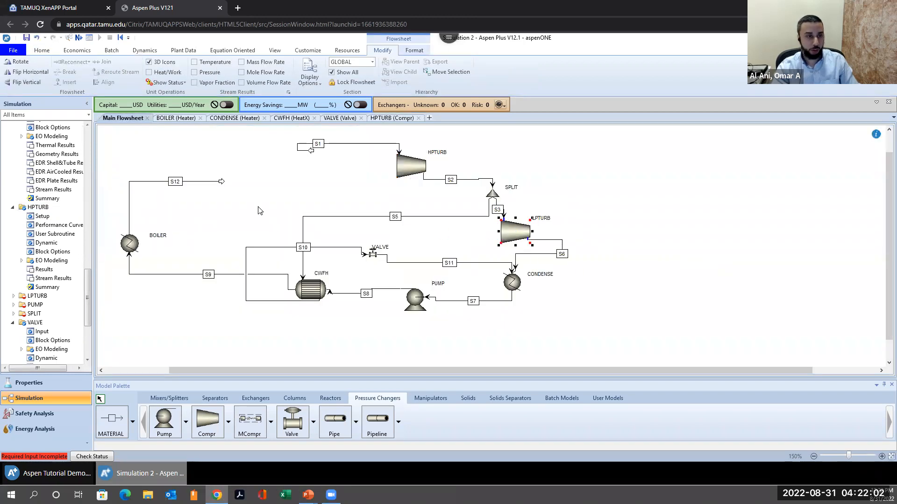
pyautogui.click(216, 159)
pyautogui.click(228, 169)
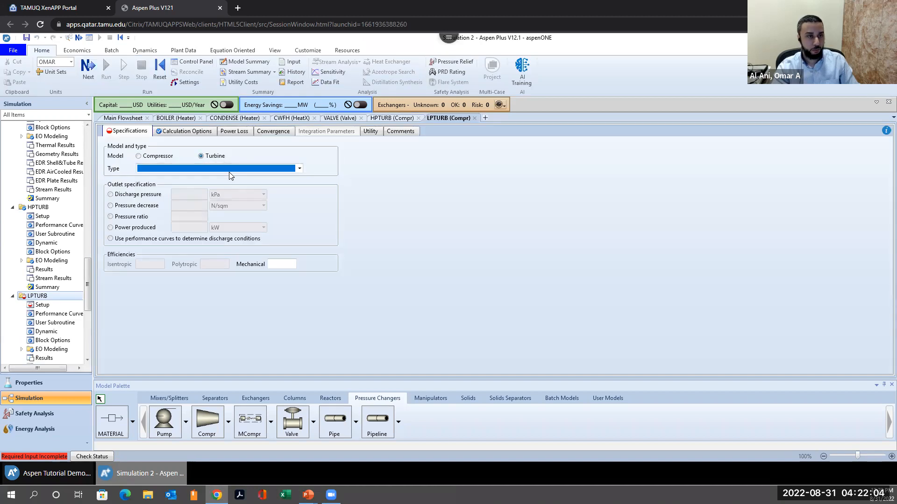
pyautogui.click(232, 177)
pyautogui.click(191, 194)
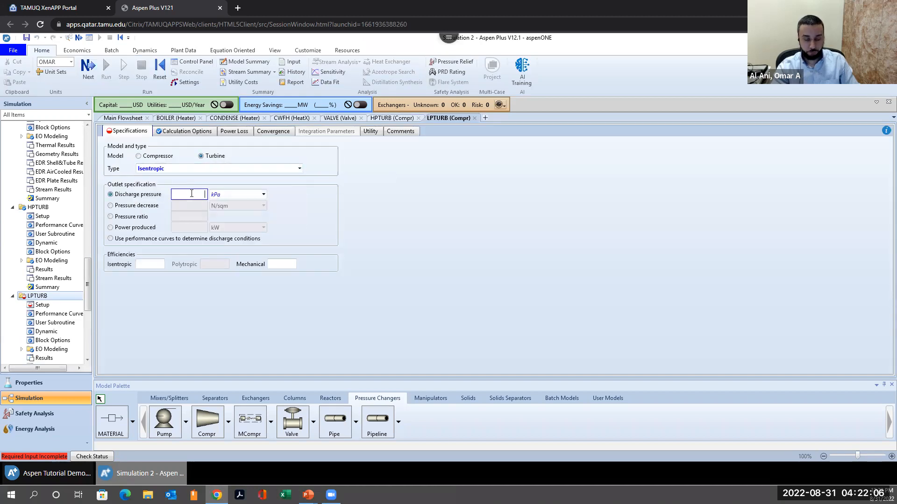
pyautogui.click(151, 264)
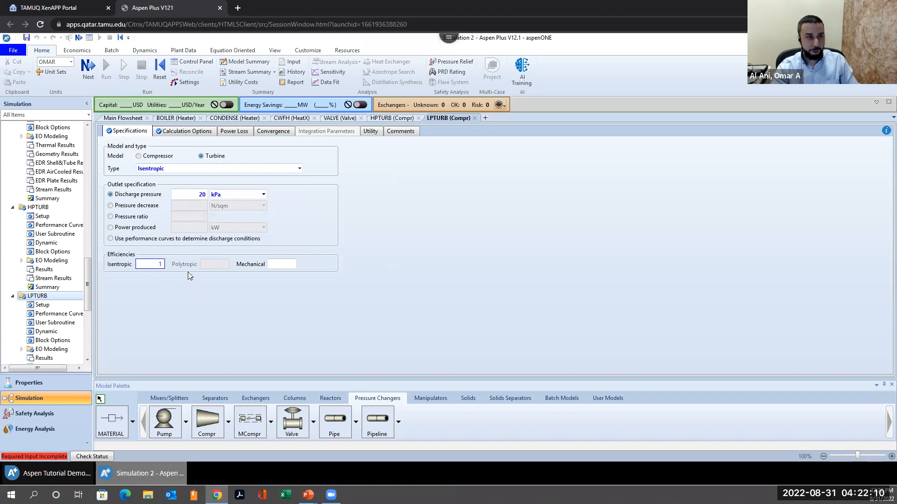
pyautogui.click(270, 265)
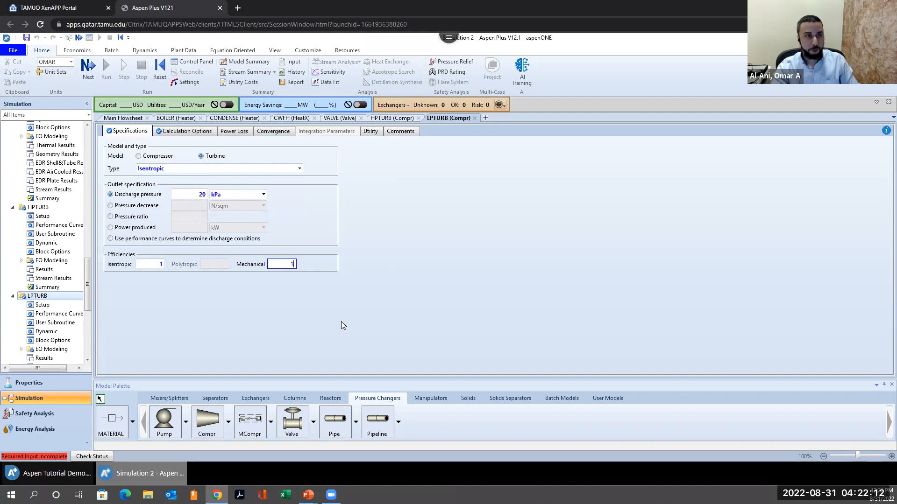
# Step: Set the valid phases in LPTURB's convergence options to Vapor-Liquid and return to the flowsheet
pyautogui.click(273, 131)
pyautogui.click(259, 156)
pyautogui.click(260, 171)
pyautogui.click(258, 156)
pyautogui.click(262, 174)
pyautogui.click(124, 119)
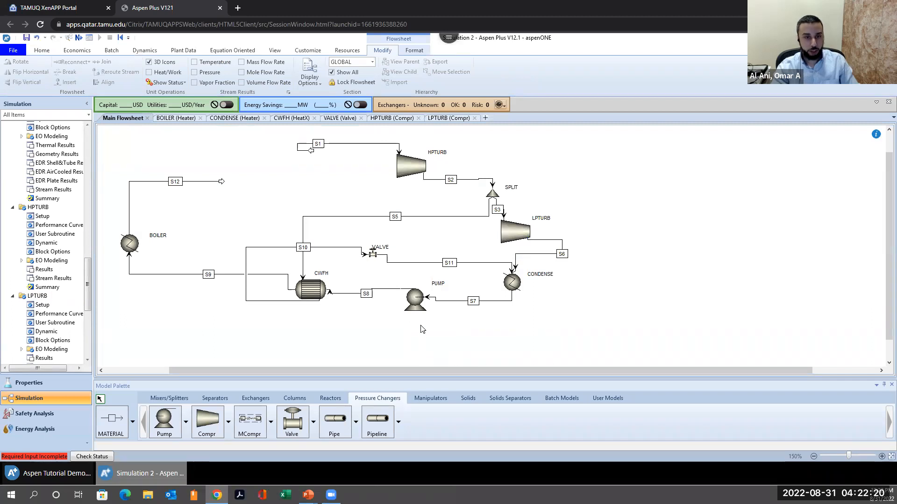
# Step: Switch to the presentation and review the Split slide's notes and flow split specification
pyautogui.hotkey('alt', 'Tab')
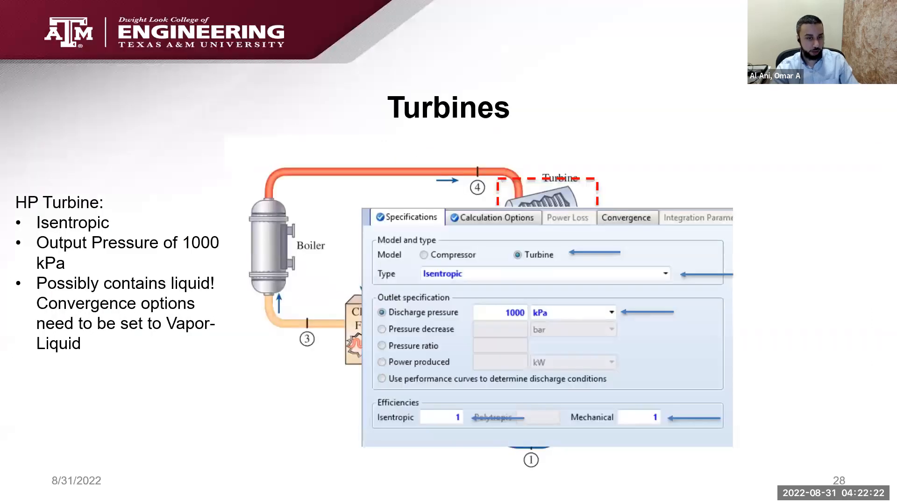
pyautogui.press('Right')
pyautogui.press('Right')
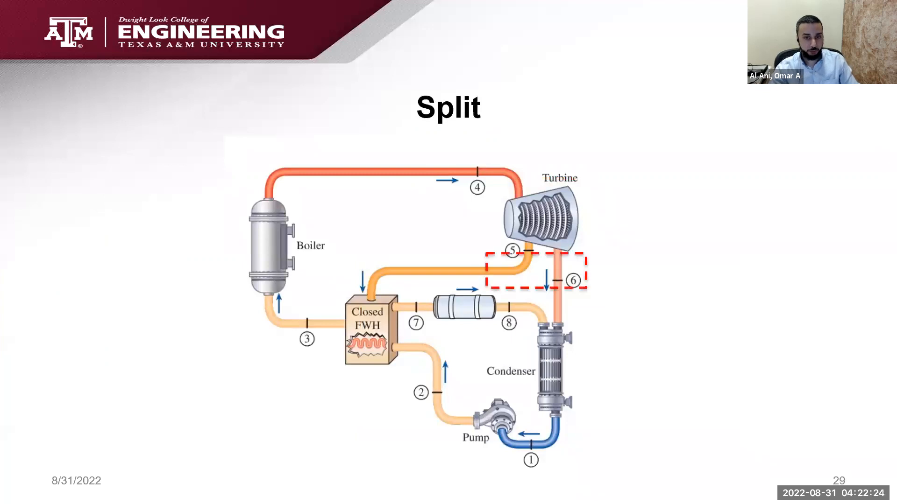
pyautogui.press('Right')
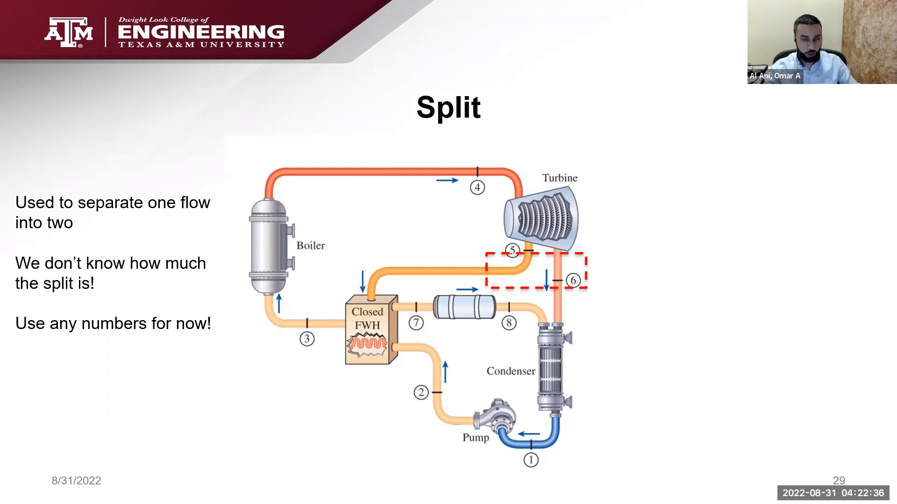
pyautogui.hotkey('alt', 'Tab')
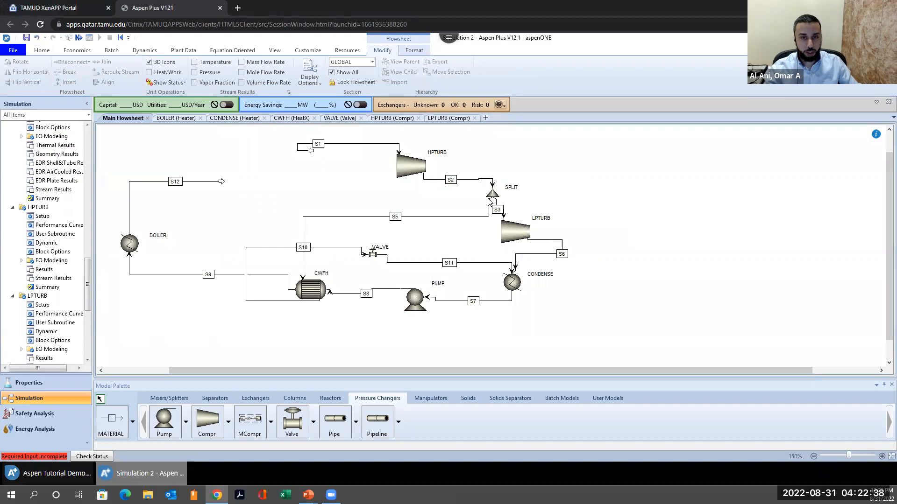
pyautogui.hotkey('alt', 'Tab')
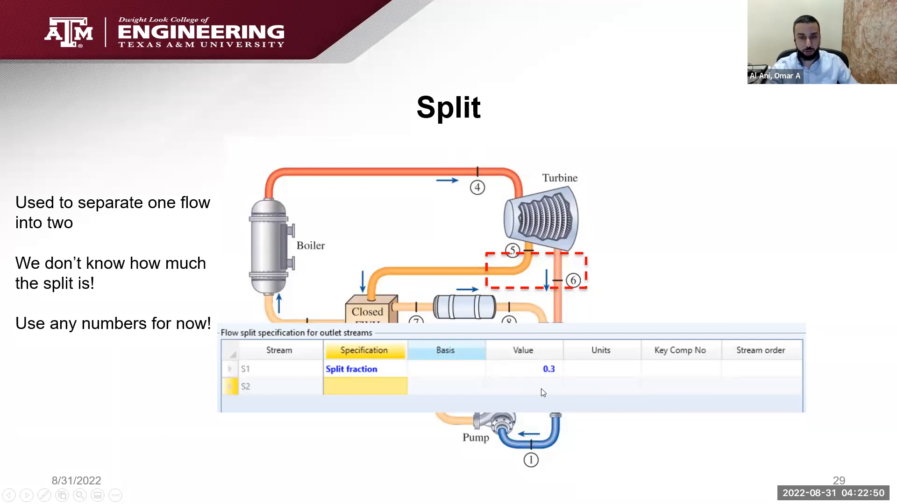
# Step: Switch back to Aspen Plus, specify SPLIT's outlet stream S3 by split fraction and return to the flowsheet
pyautogui.hotkey('alt', 'Tab')
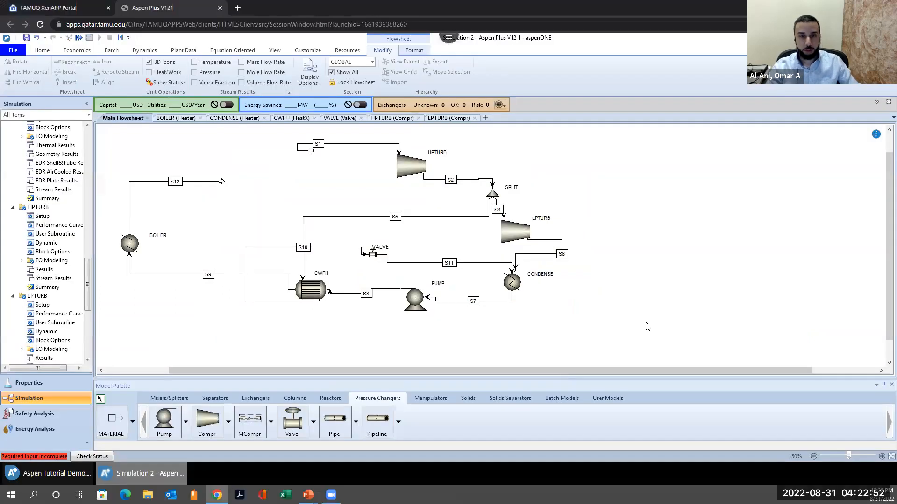
pyautogui.doubleClick(496, 196)
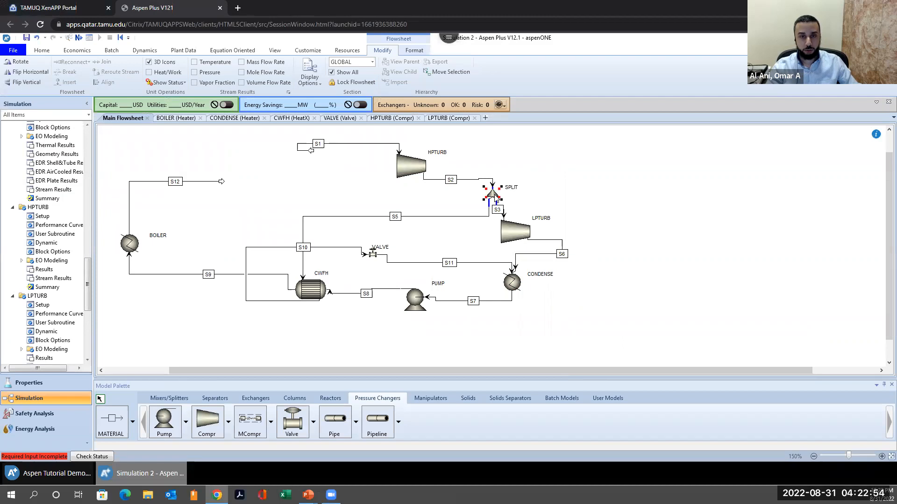
pyautogui.click(268, 174)
pyautogui.click(310, 172)
pyautogui.write('0.')
pyautogui.click(651, 274)
pyautogui.click(135, 118)
pyautogui.click(629, 315)
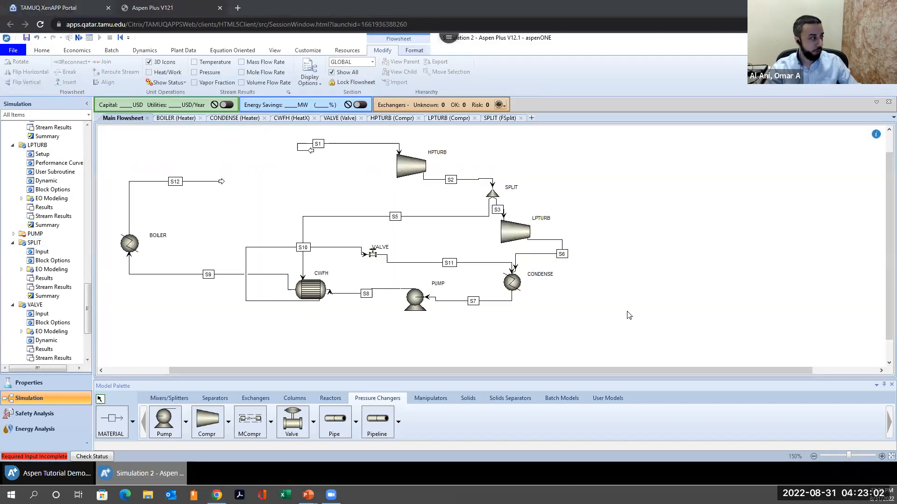
# Step: Switch to the presentation and review the Pump slide's discharge pressure and efficiency settings
pyautogui.hotkey('alt', 'Tab')
pyautogui.press('Right')
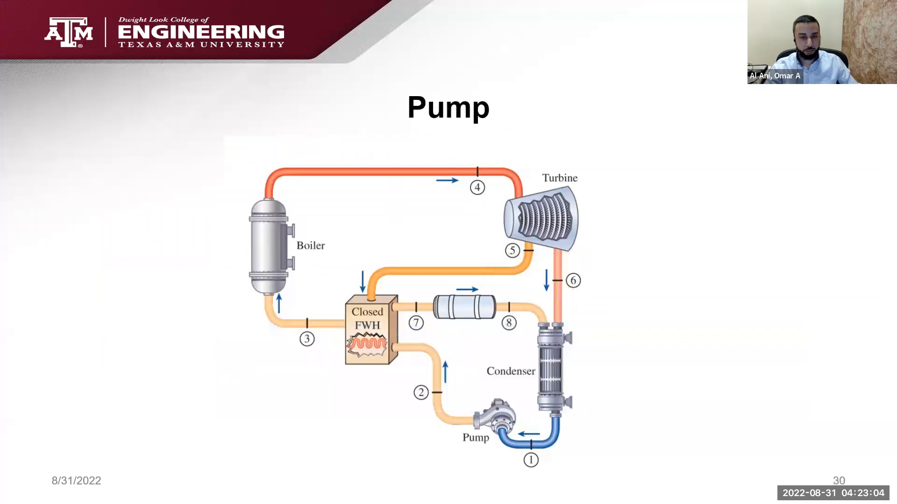
pyautogui.press('Right')
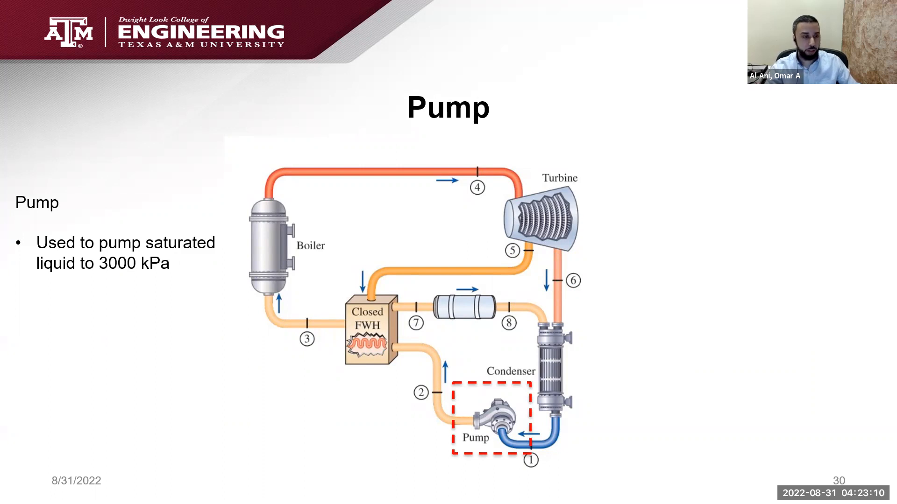
pyautogui.press('Right')
pyautogui.press('Right')
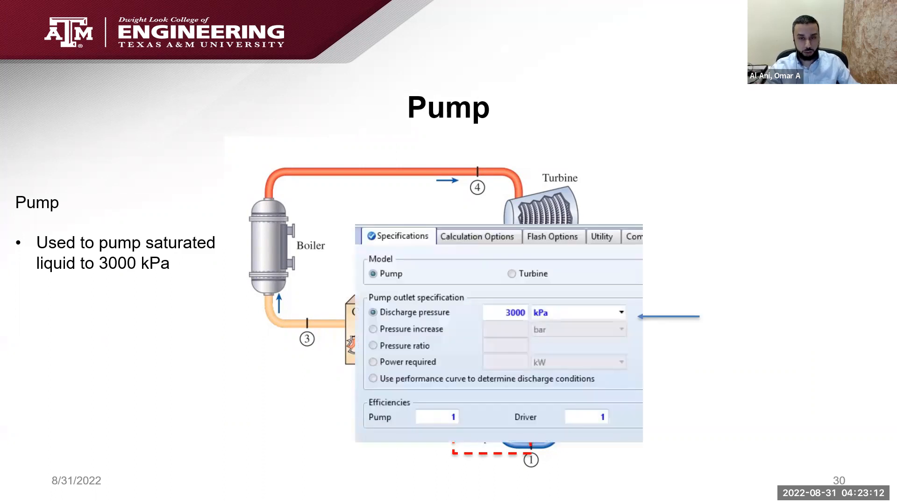
pyautogui.press('Right')
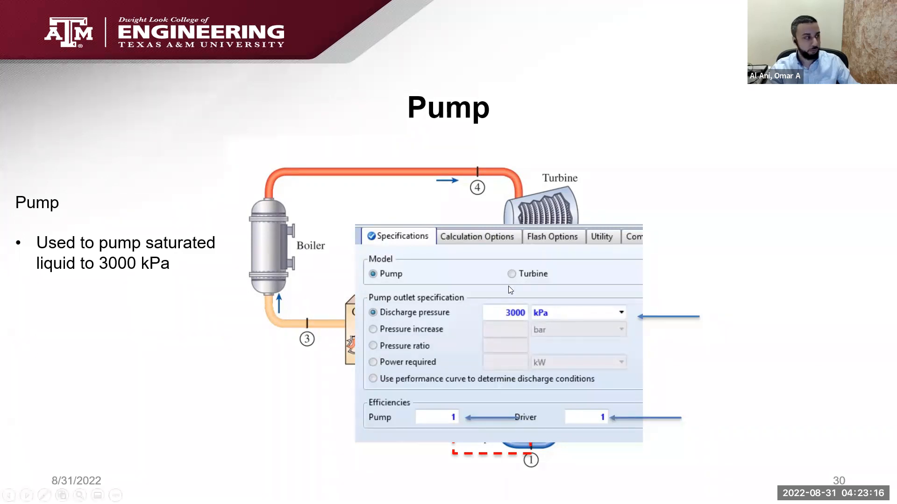
# Step: Switch back to Aspen Plus and set PUMP's discharge pressure to 3000 kPa and its pump and driver efficiencies to 1
pyautogui.hotkey('alt', 'Tab')
pyautogui.doubleClick(419, 306)
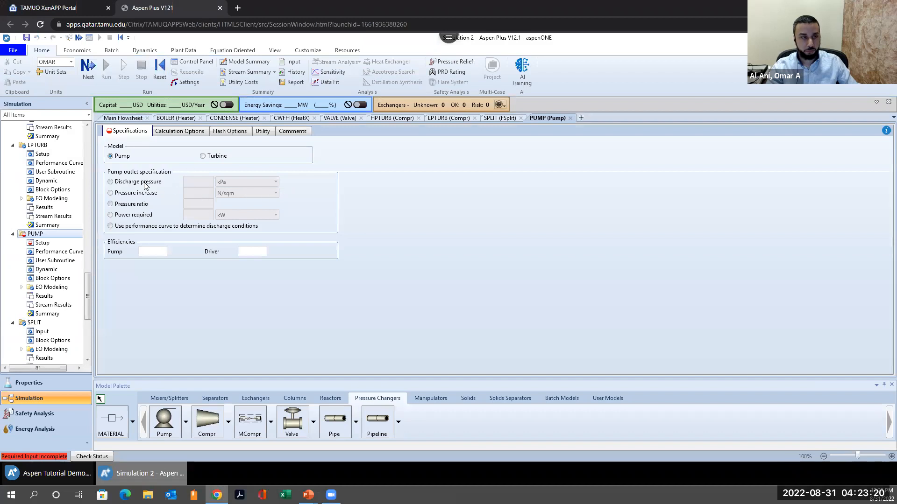
pyautogui.click(144, 183)
pyautogui.click(188, 182)
pyautogui.write('3000')
pyautogui.click(152, 251)
pyautogui.write('1')
pyautogui.click(255, 252)
pyautogui.write('1')
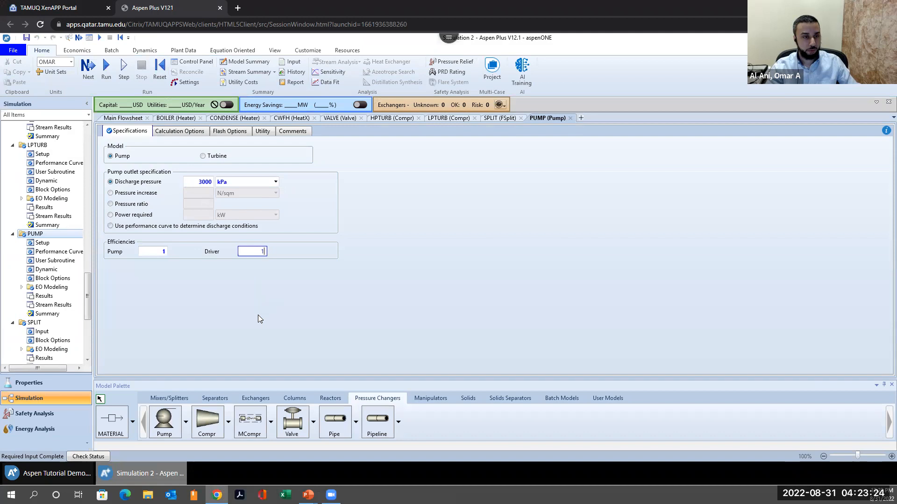
pyautogui.click(128, 119)
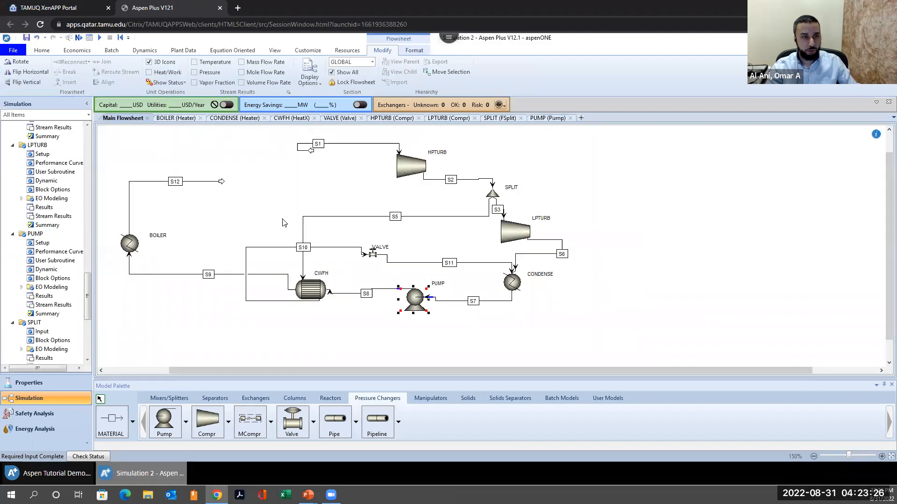
pyautogui.click(252, 200)
# Step: Close all open block specification forms, keeping only the main flowsheet open
pyautogui.click(201, 118)
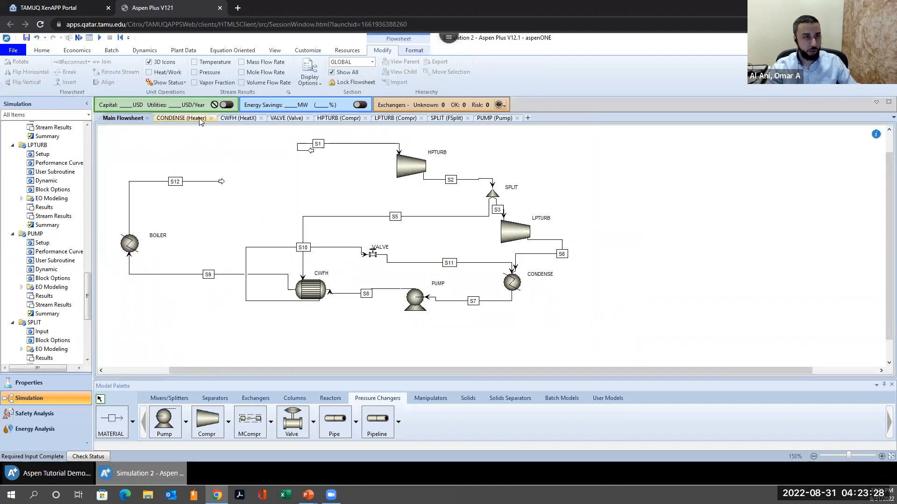
pyautogui.click(201, 118)
pyautogui.click(200, 119)
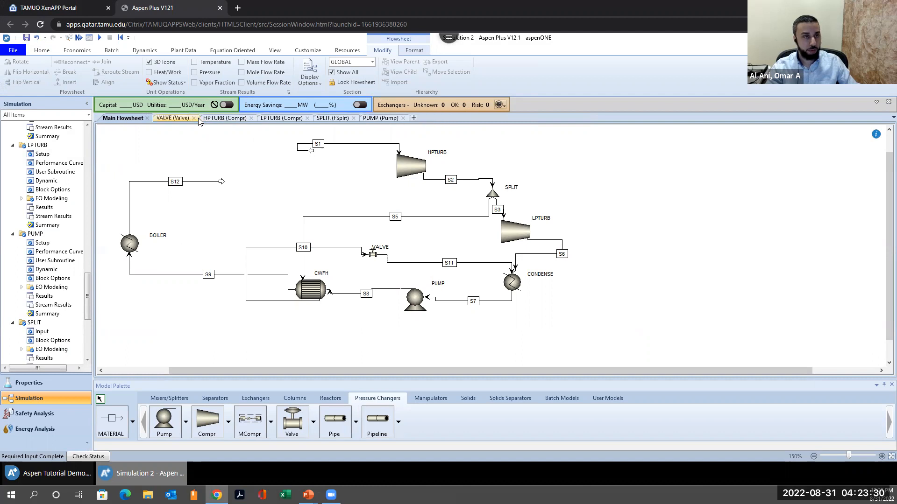
pyautogui.click(194, 118)
pyautogui.click(203, 118)
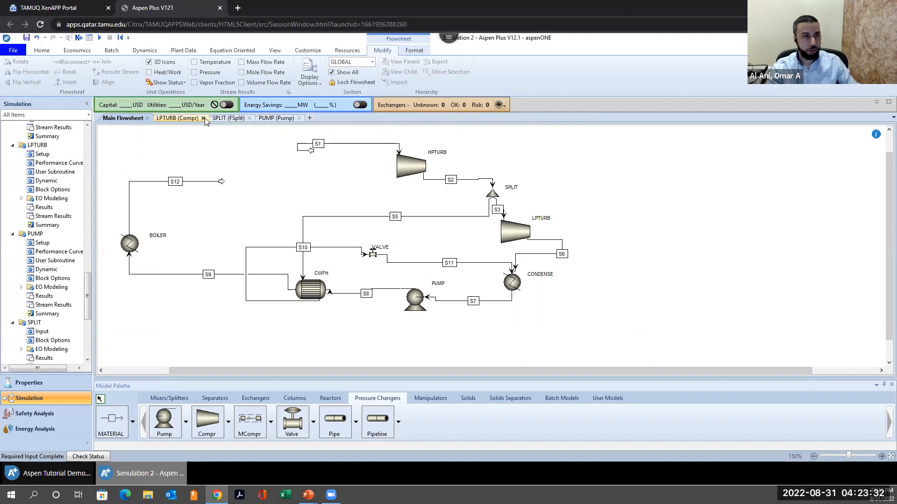
pyautogui.click(204, 118)
pyautogui.click(197, 119)
pyautogui.click(197, 118)
# Step: Run the simulation of the completed flowsheet and display the run-status results form
pyautogui.scroll(-3, 55, 281)
pyautogui.scroll(10, 55, 281)
pyautogui.moveTo(86, 222)
pyautogui.mouseDown()
pyautogui.moveTo(87, 138)
pyautogui.moveTo(85, 218)
pyautogui.mouseUp()
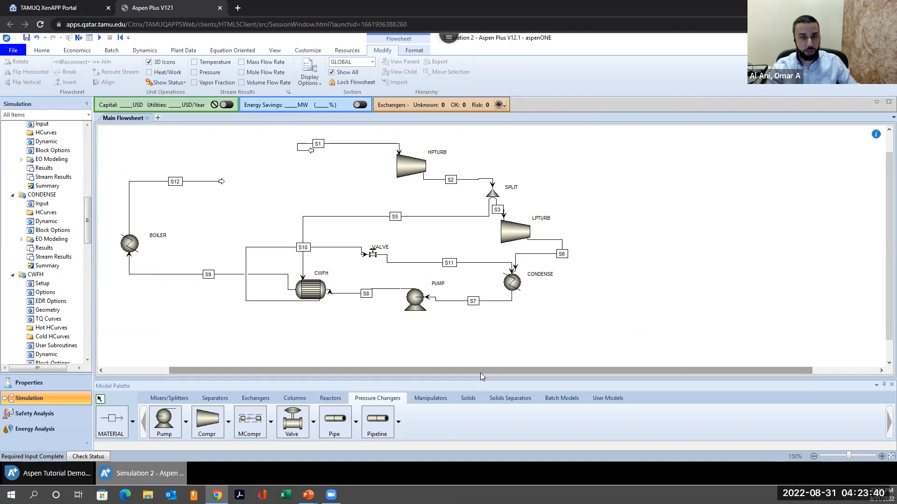
pyautogui.moveTo(480, 372); pyautogui.dragTo(428, 373)
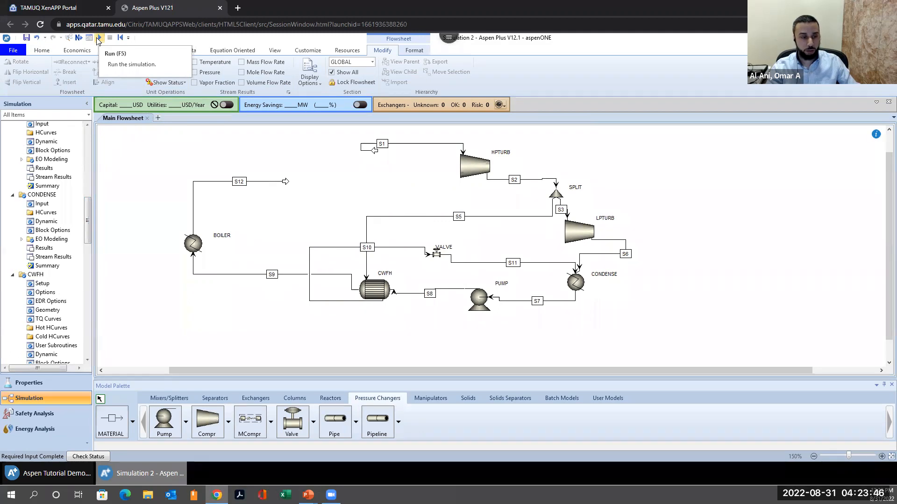
pyautogui.click(98, 38)
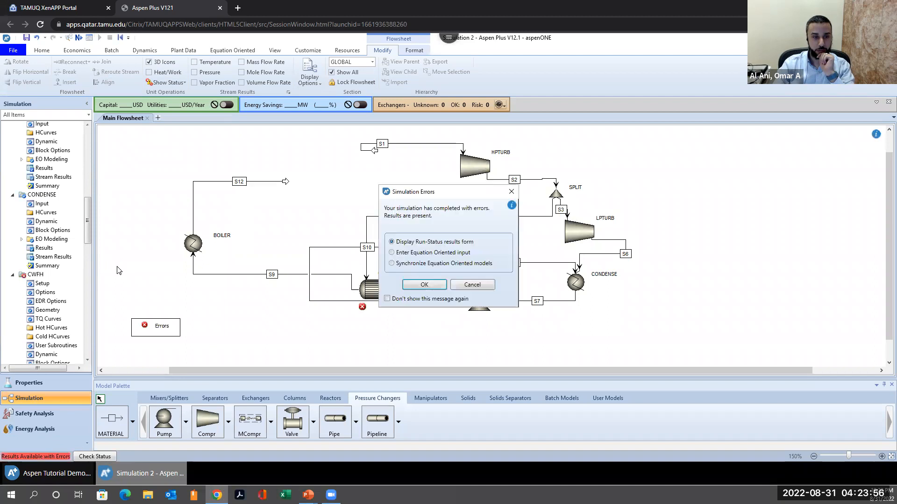
pyautogui.click(424, 285)
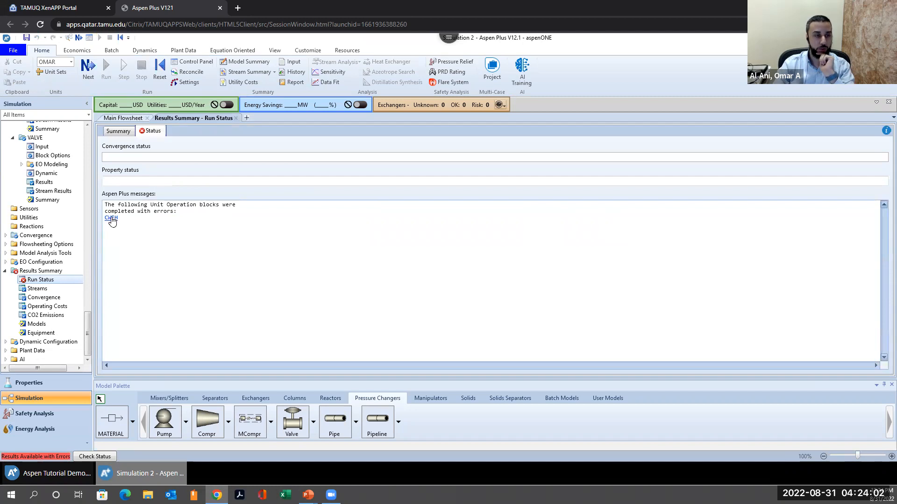
# Step: Try a split fraction of 0.7 for stream S3 in SPLIT, rerunning the simulation and checking the run status
pyautogui.click(123, 118)
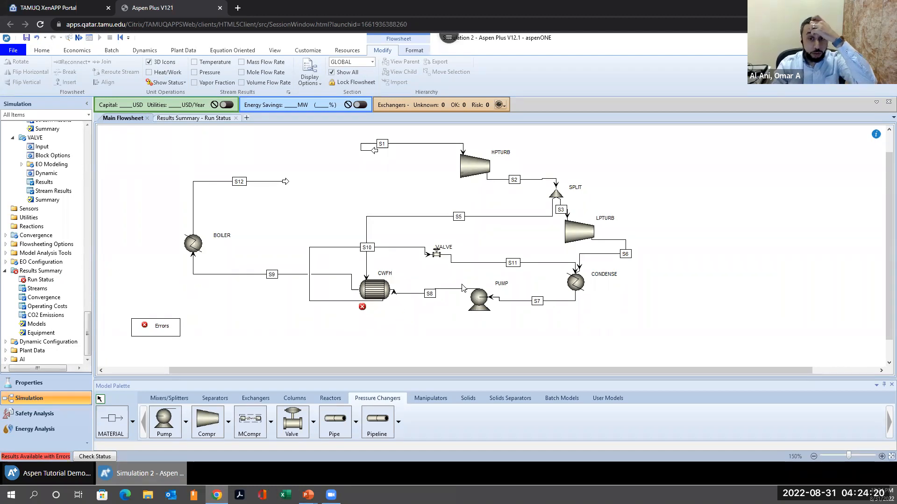
pyautogui.doubleClick(556, 197)
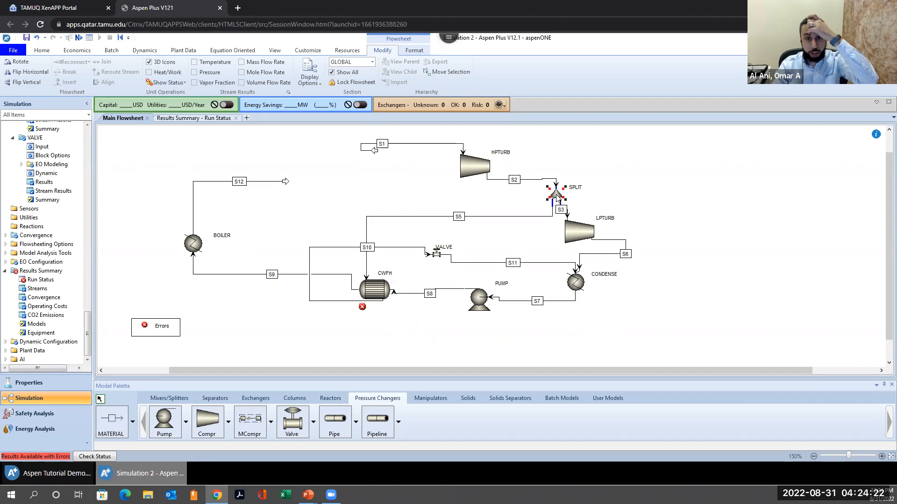
pyautogui.click(311, 170)
pyautogui.write('0.')
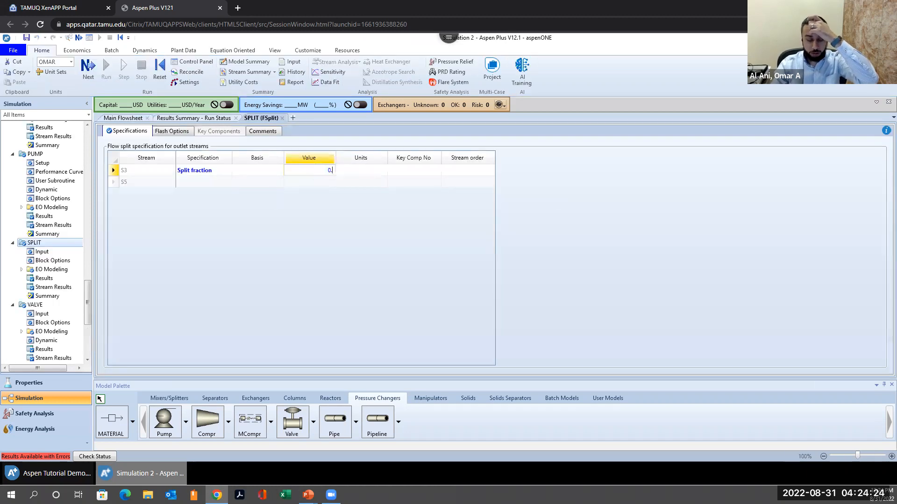
pyautogui.write('7')
pyautogui.press('Return')
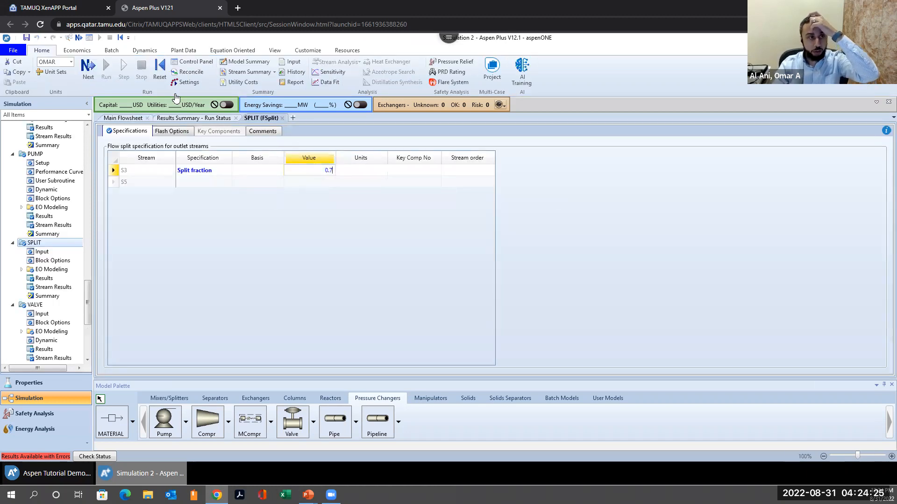
pyautogui.click(85, 70)
pyautogui.click(493, 271)
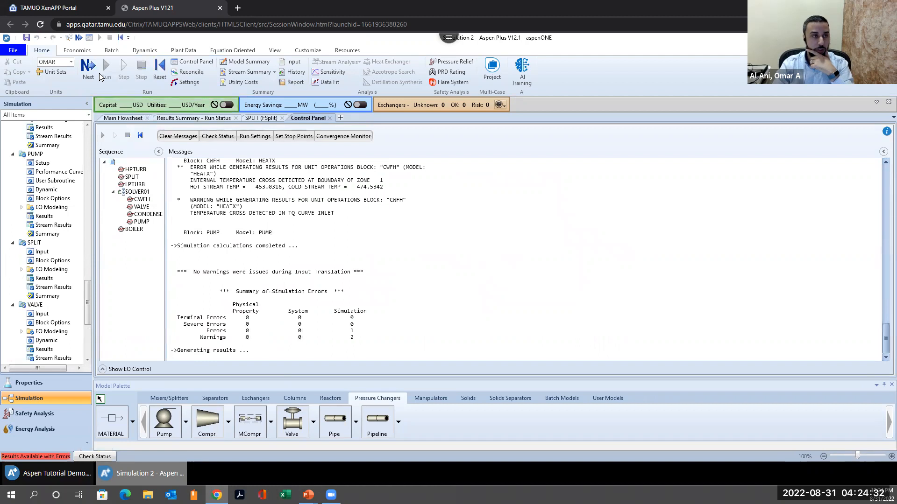
pyautogui.click(195, 123)
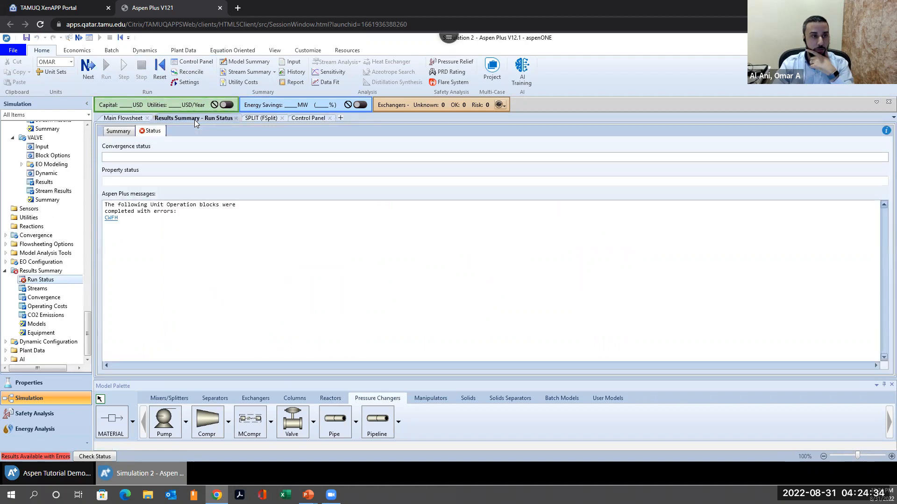
# Step: Set the split fraction of stream S3 in the SPLIT block to 0.35 without running the simulation yet
pyautogui.click(125, 120)
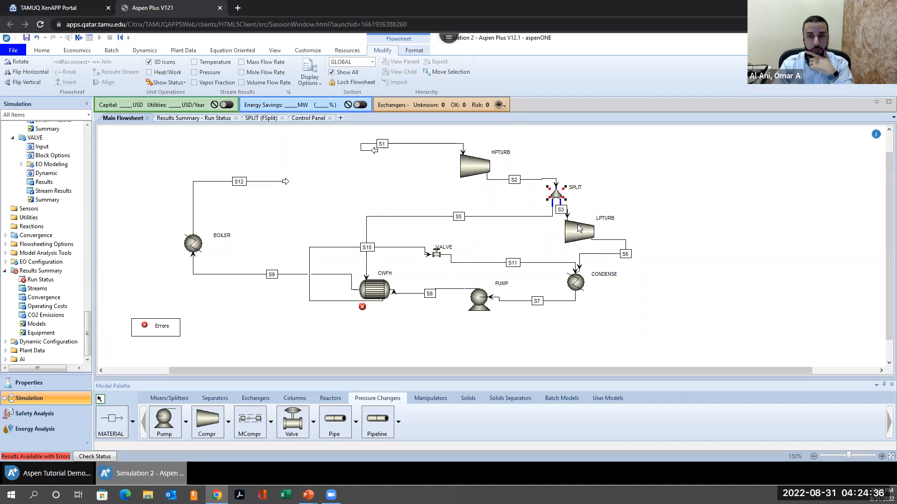
pyautogui.doubleClick(557, 199)
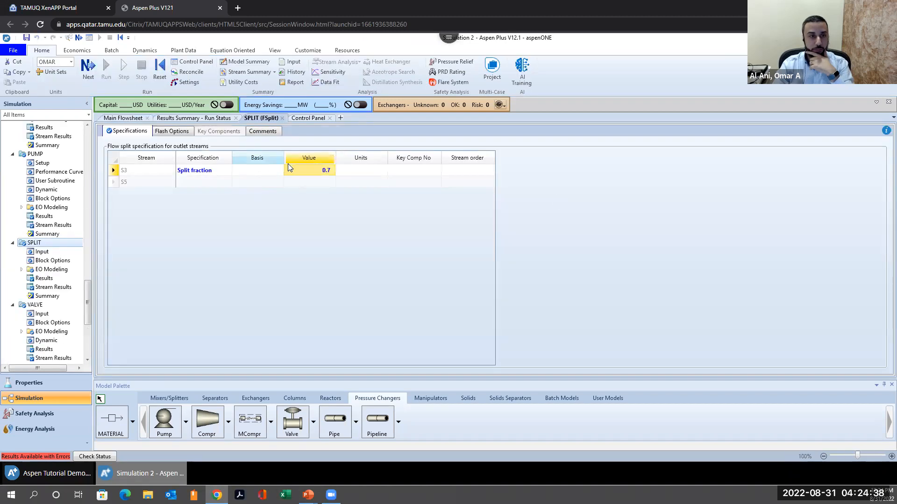
pyautogui.click(319, 170)
pyautogui.write('0.35')
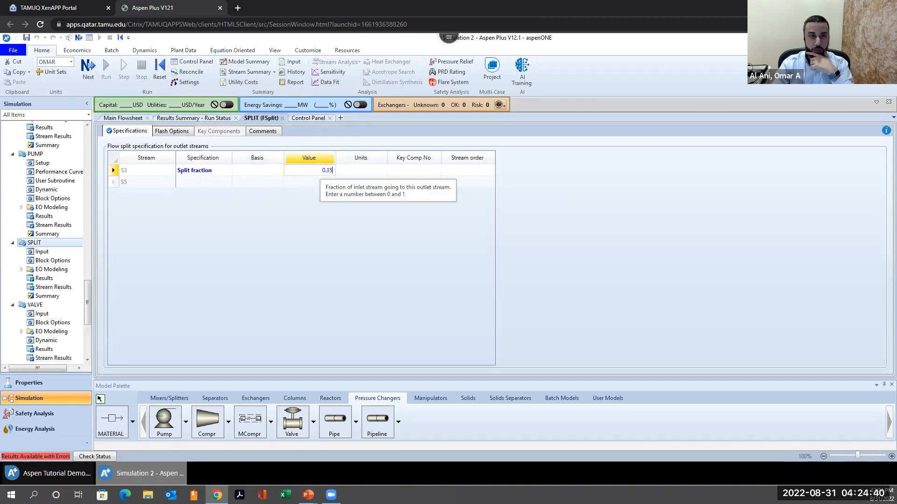
pyautogui.click(85, 70)
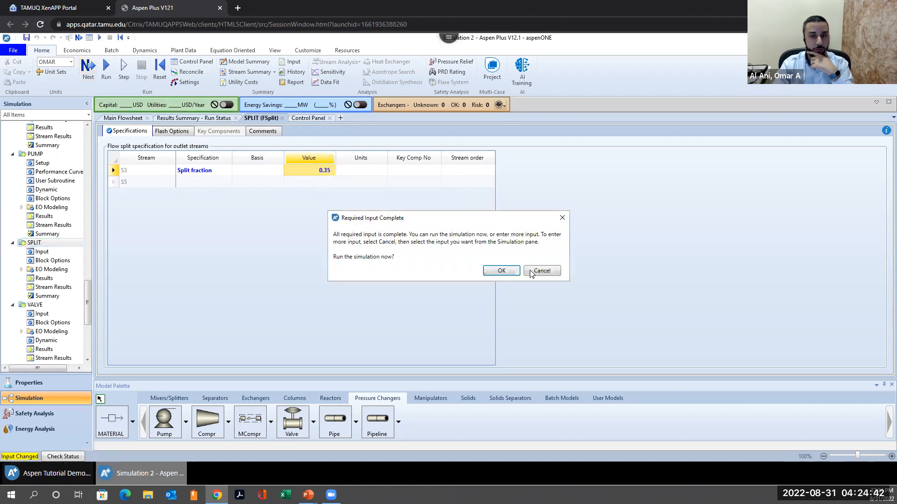
pyautogui.click(542, 271)
# Step: Reinitialize the simulation, rerun it with the 0.35 split fraction, and check the run-status results
pyautogui.click(159, 75)
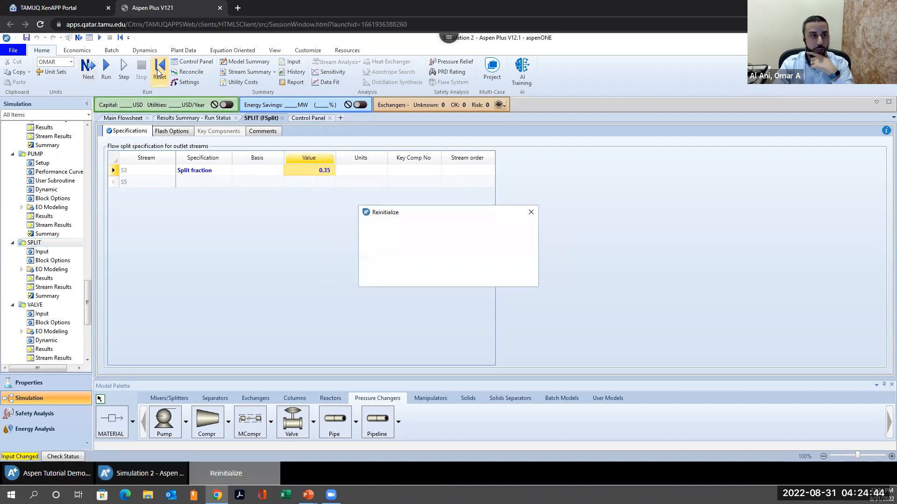
pyautogui.click(411, 279)
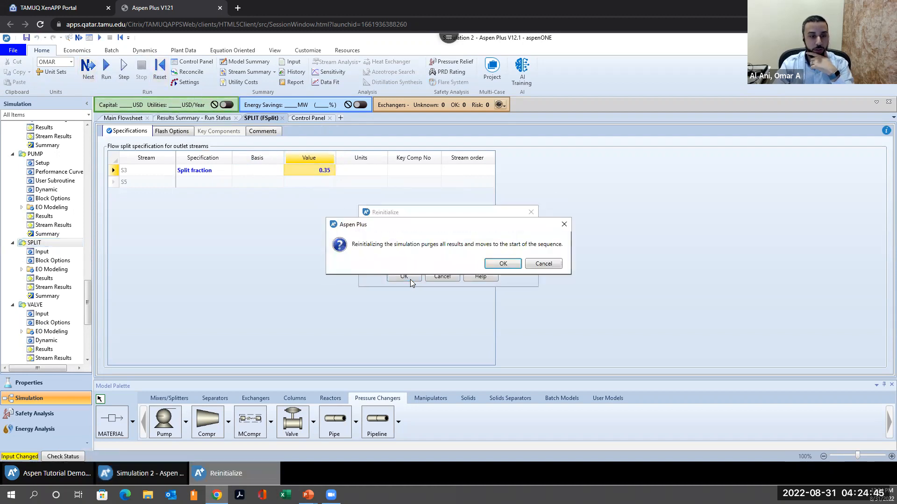
pyautogui.click(503, 264)
pyautogui.click(137, 120)
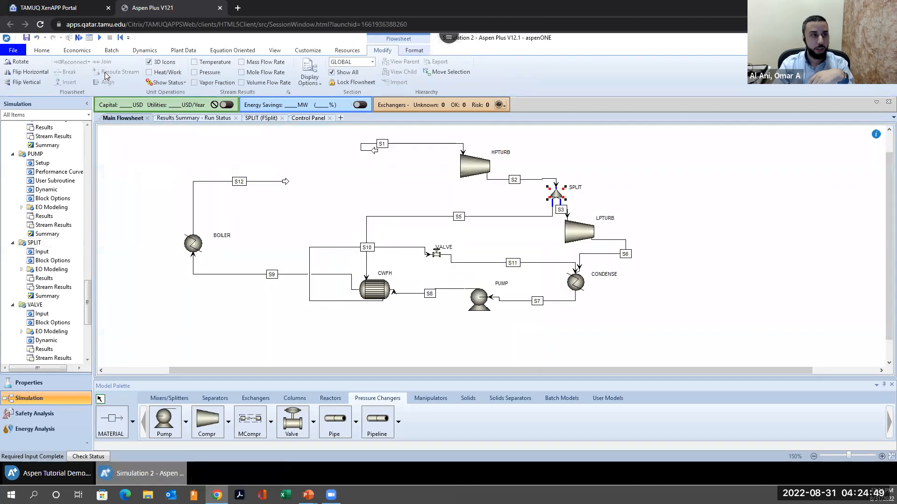
pyautogui.click(99, 38)
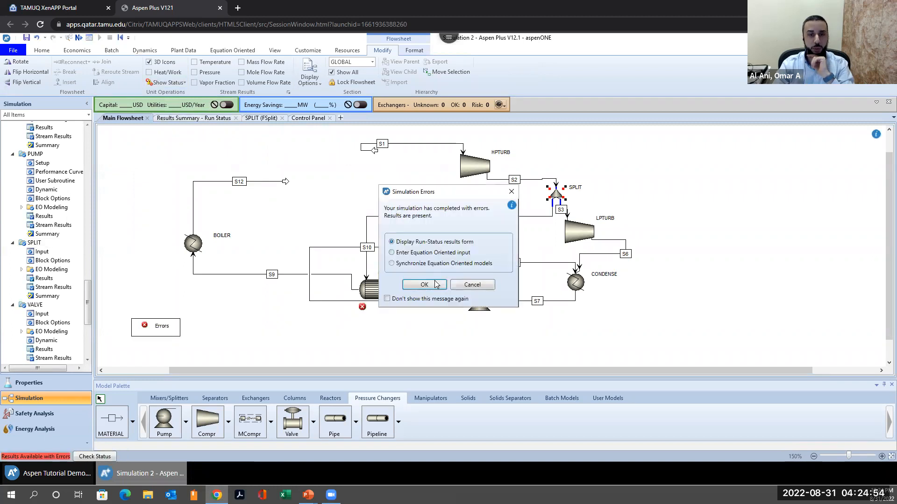
pyautogui.click(435, 284)
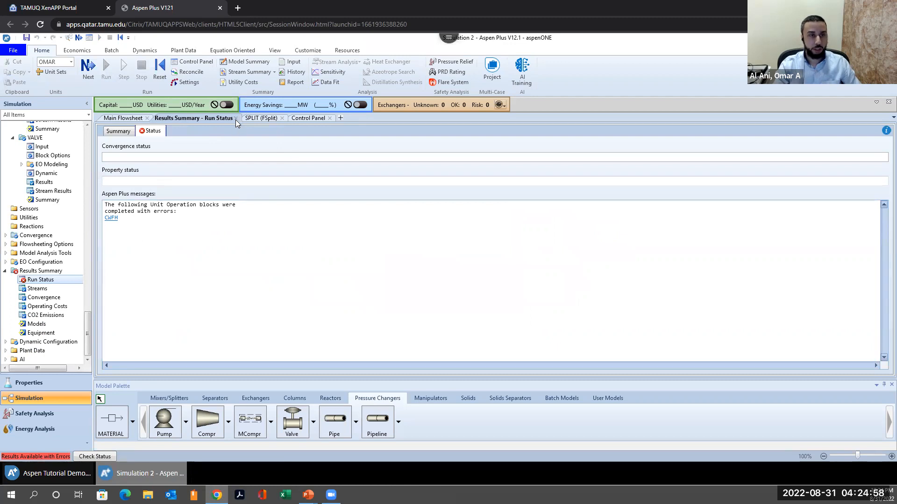
pyautogui.click(236, 118)
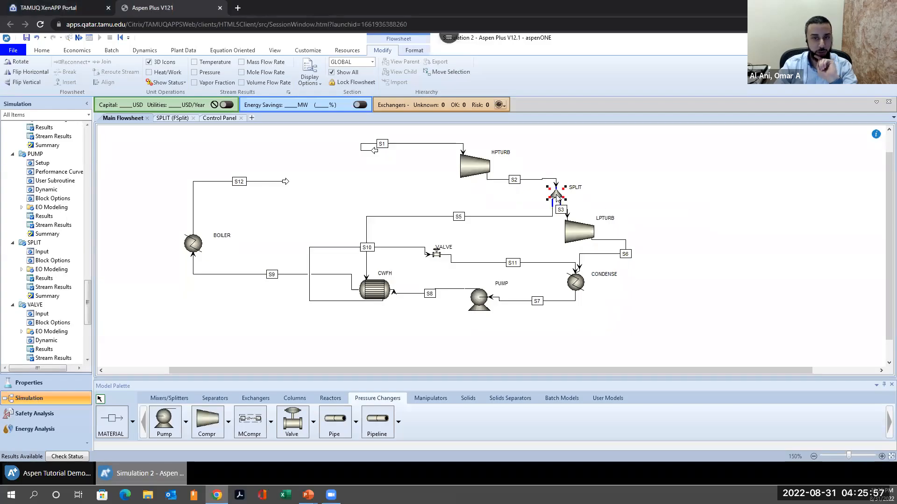
# Step: Check the S3 split fraction in the SPLIT block specifications and return to the main flowsheet
pyautogui.doubleClick(556, 198)
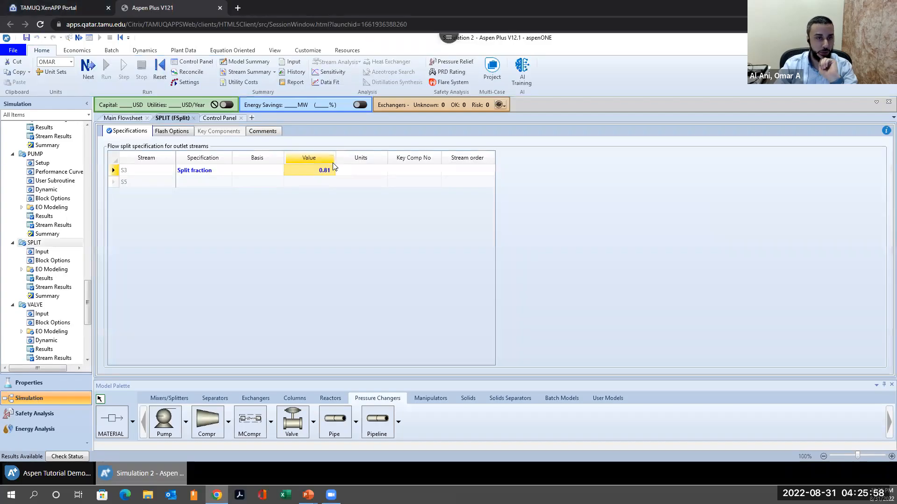
pyautogui.click(123, 118)
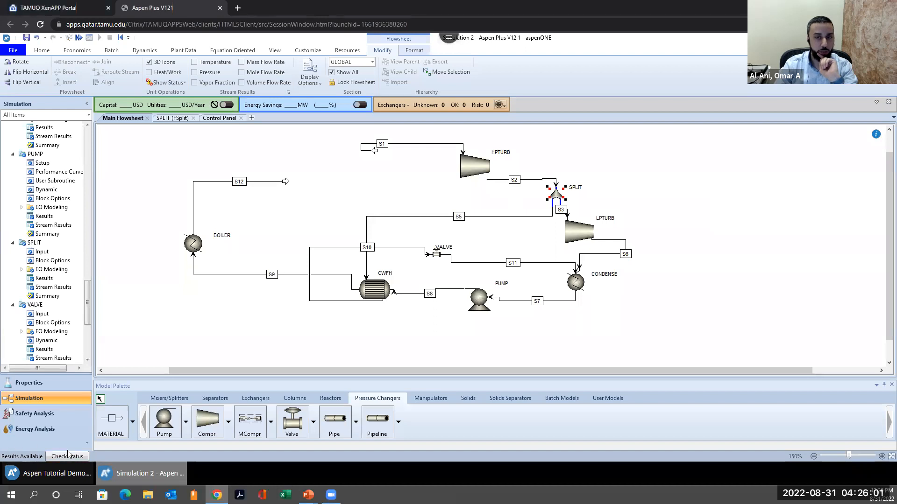
pyautogui.click(269, 334)
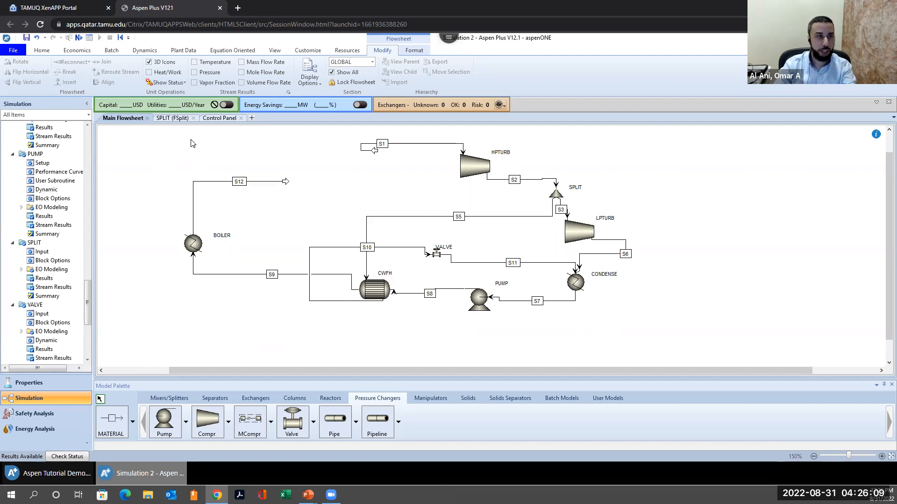
# Step: Show heat and work values on the flowsheet and move the BOILER duty label clear of its inlet stream
pyautogui.click(149, 73)
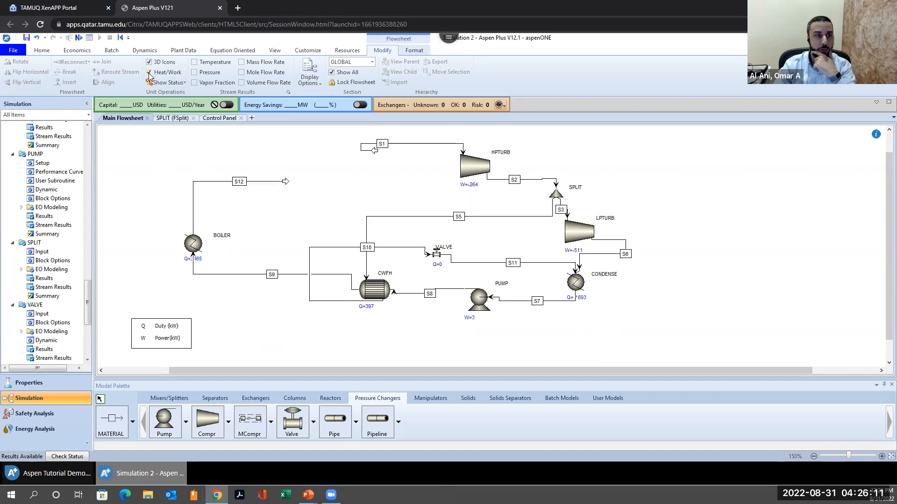
pyautogui.click(172, 258)
pyautogui.moveTo(172, 258); pyautogui.dragTo(165, 257)
pyautogui.click(176, 281)
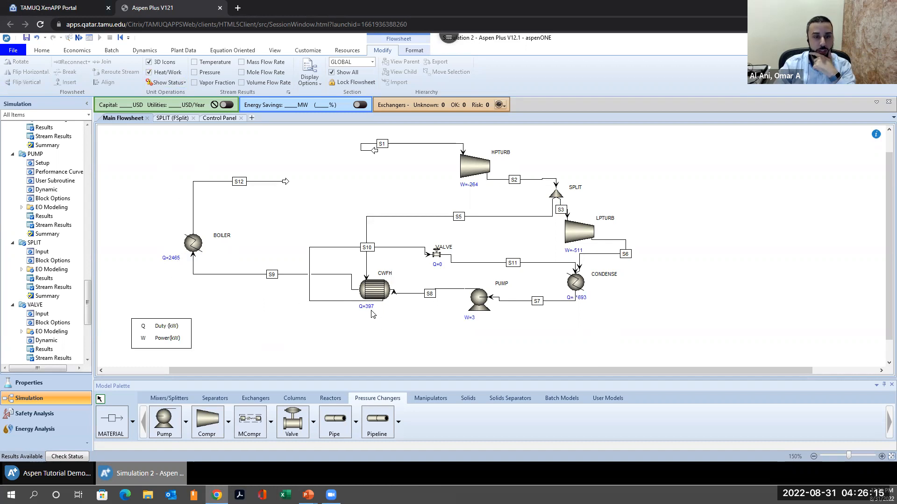
# Step: Reposition the CONDENSE duty and LPTURB power labels, along with the S3 and S6 stream labels, to clear overlaps with the stream lines
pyautogui.moveTo(587, 304); pyautogui.dragTo(596, 310)
pyautogui.click(579, 250)
pyautogui.moveTo(552, 247); pyautogui.dragTo(547, 243)
pyautogui.click(640, 292)
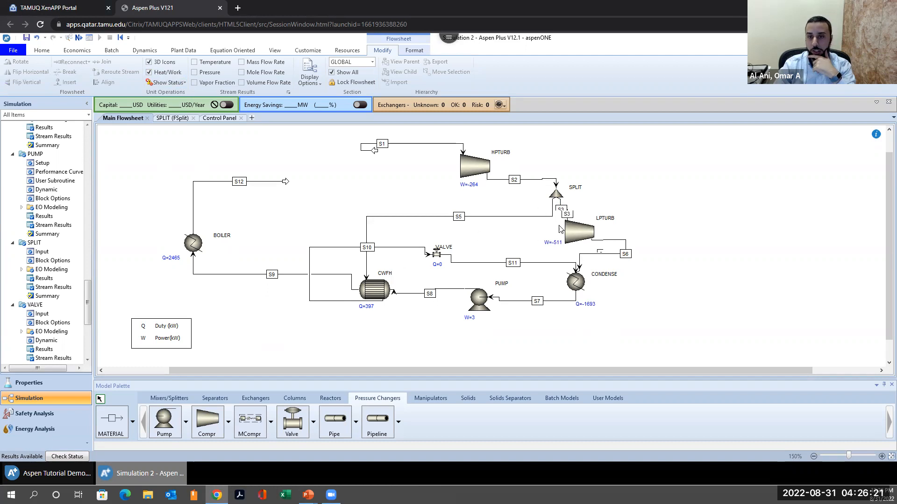
pyautogui.moveTo(610, 254); pyautogui.dragTo(611, 259)
pyautogui.click(623, 302)
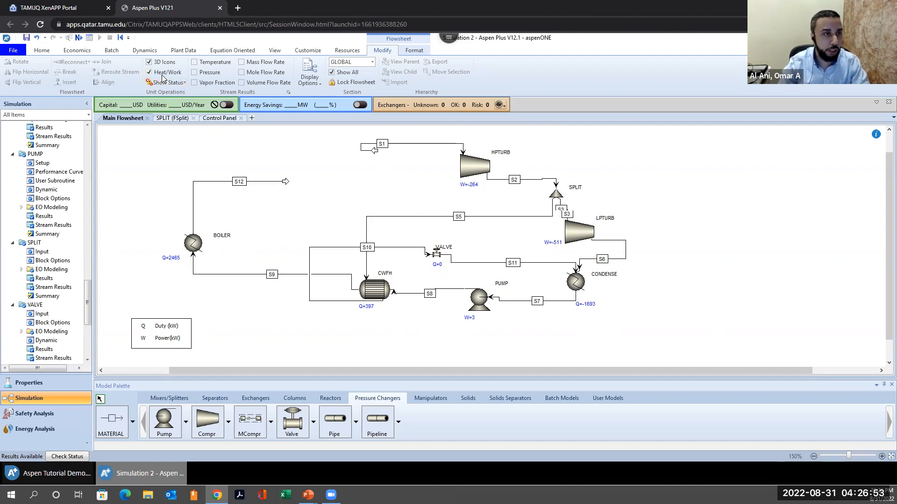
# Step: Display stream temperatures and pressures on the flowsheet, leaving vapor fraction hidden after trying it
pyautogui.click(194, 62)
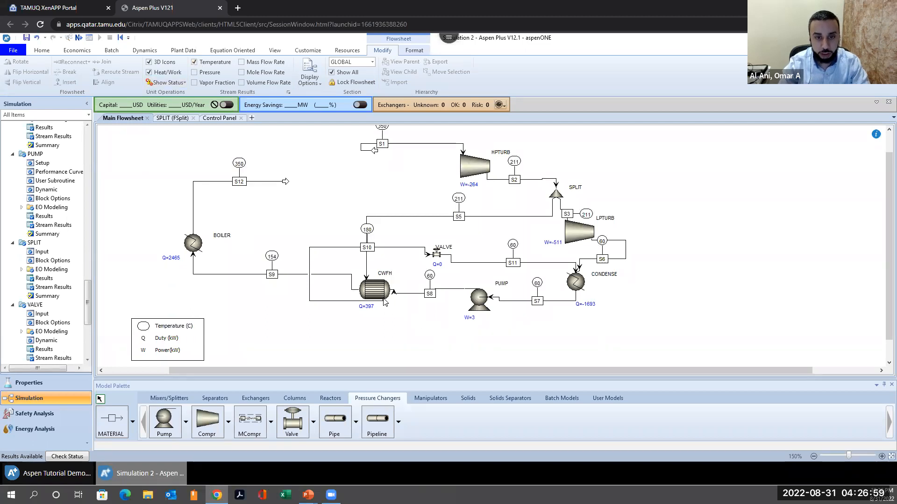
pyautogui.click(194, 73)
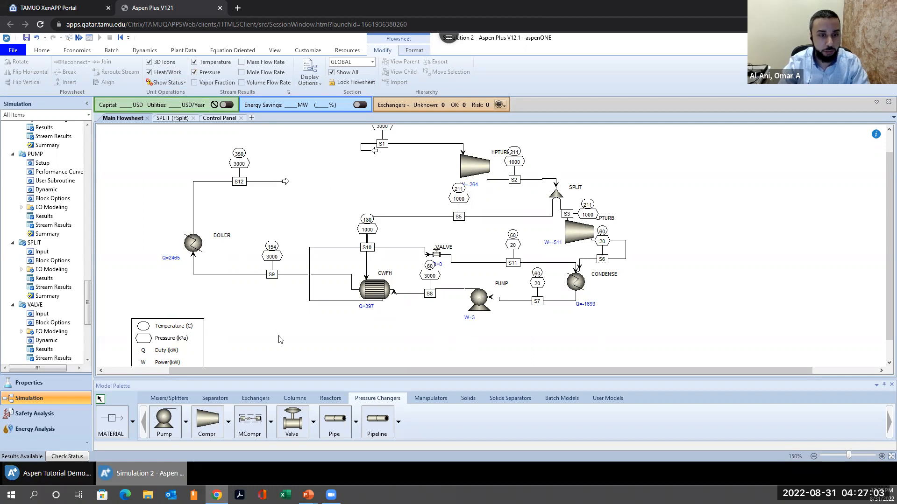
pyautogui.click(194, 83)
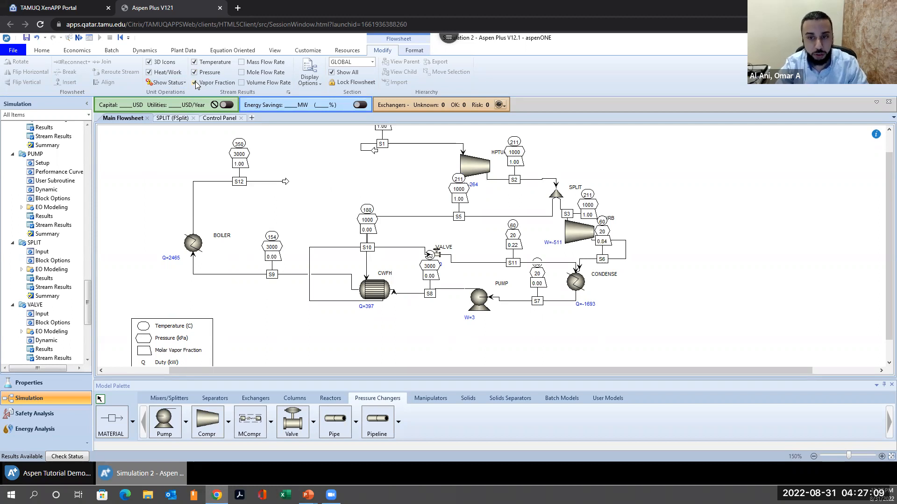
pyautogui.click(195, 83)
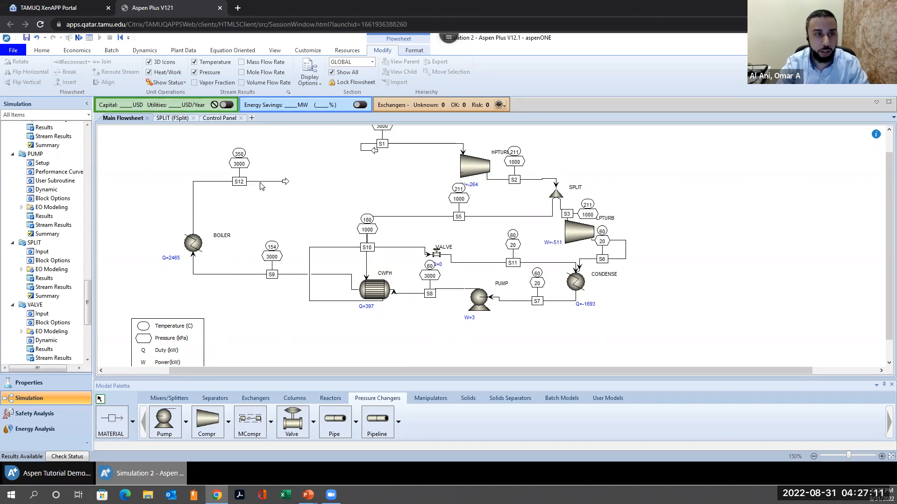
pyautogui.scroll(1, 673, 272)
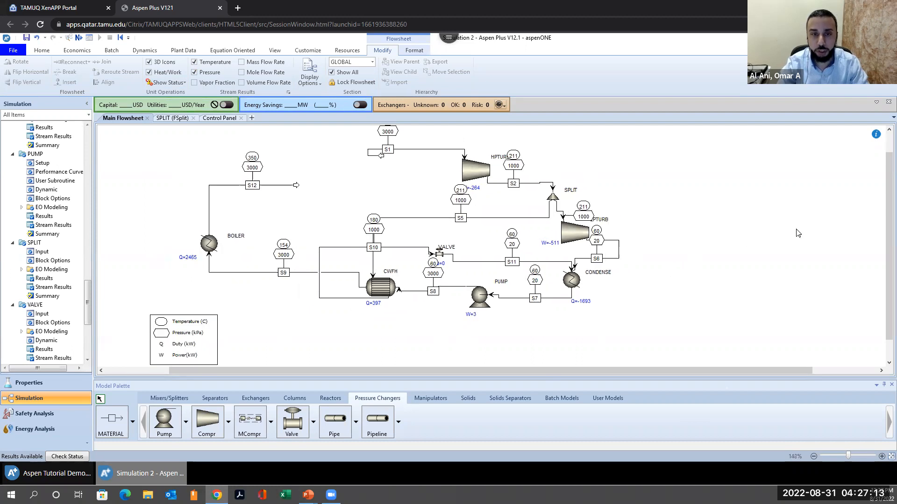
pyautogui.scroll(-2, 519, 352)
pyautogui.moveTo(501, 369); pyautogui.dragTo(478, 371)
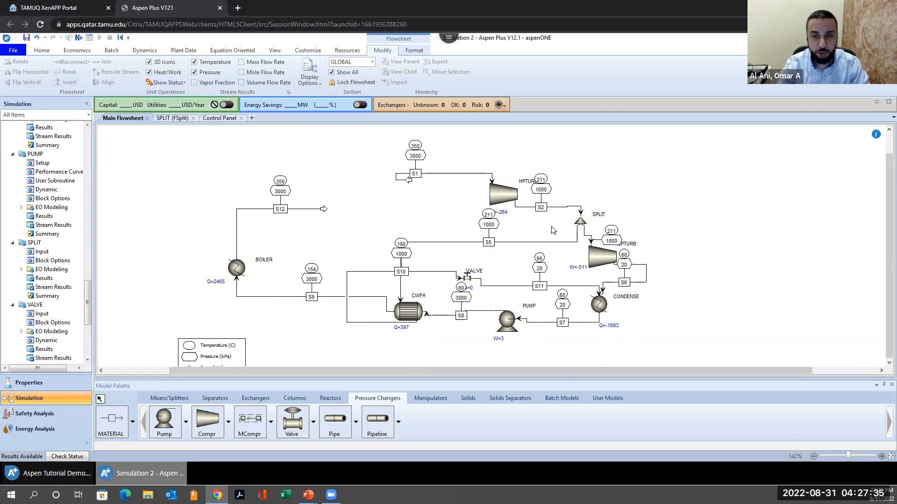
# Step: Move the HPTURB block away from the S2 readings so that its name and power value can be read
pyautogui.moveTo(495, 196); pyautogui.dragTo(484, 182)
pyautogui.click(458, 210)
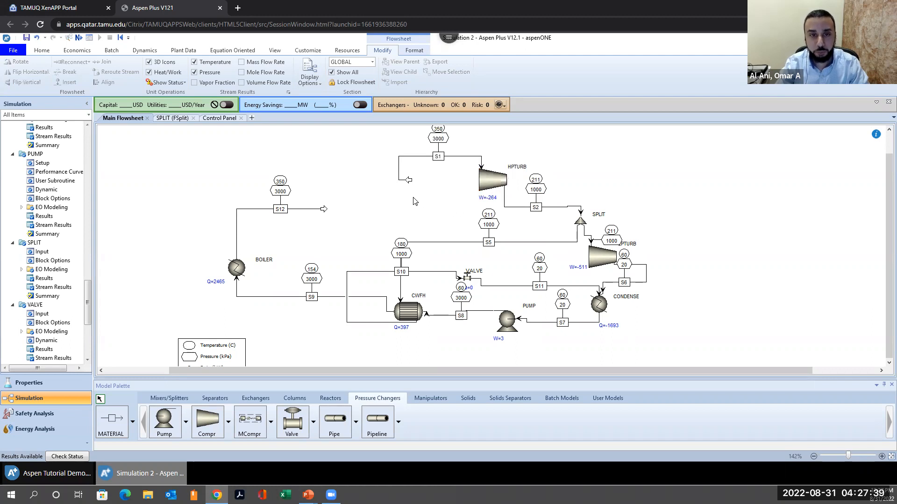
pyautogui.scroll(-1, 414, 201)
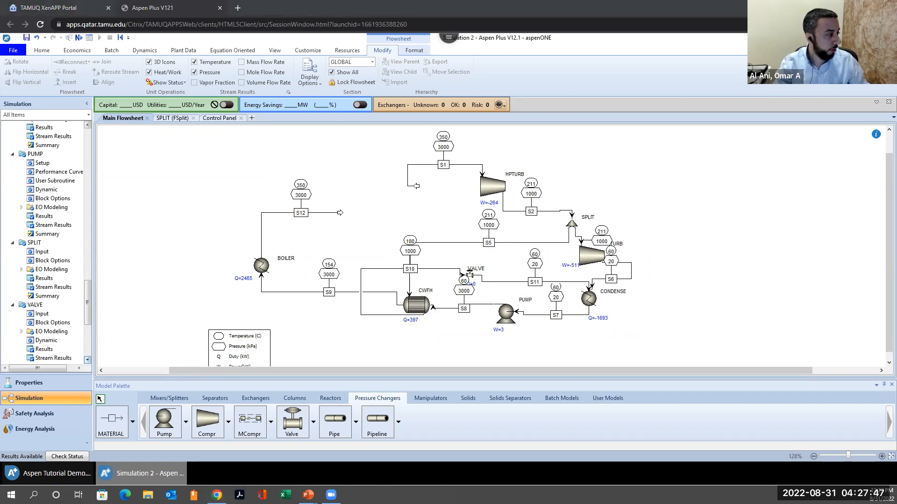
# Step: Switch to the PowerPoint presentation, find the Heat Exchanger slide with the closed feedwater heater specifications, and return to Aspen Plus
pyautogui.hotkey('alt', 'Tab')
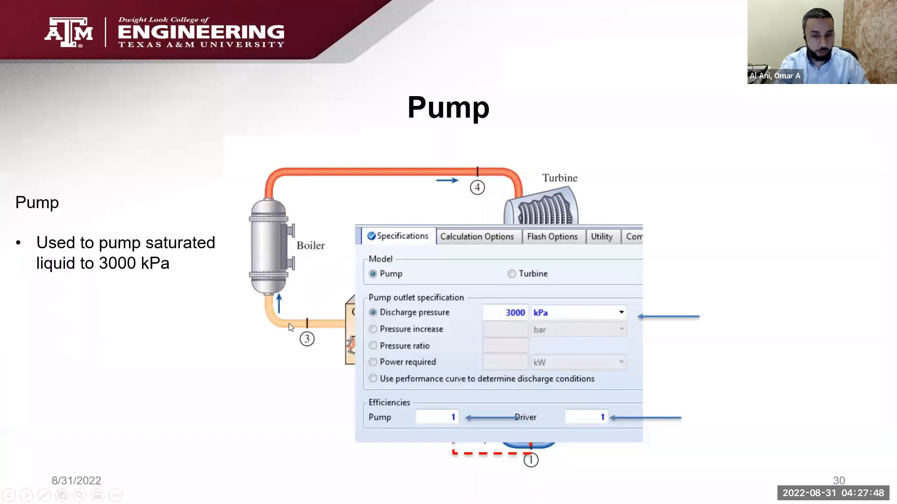
pyautogui.click(355, 332)
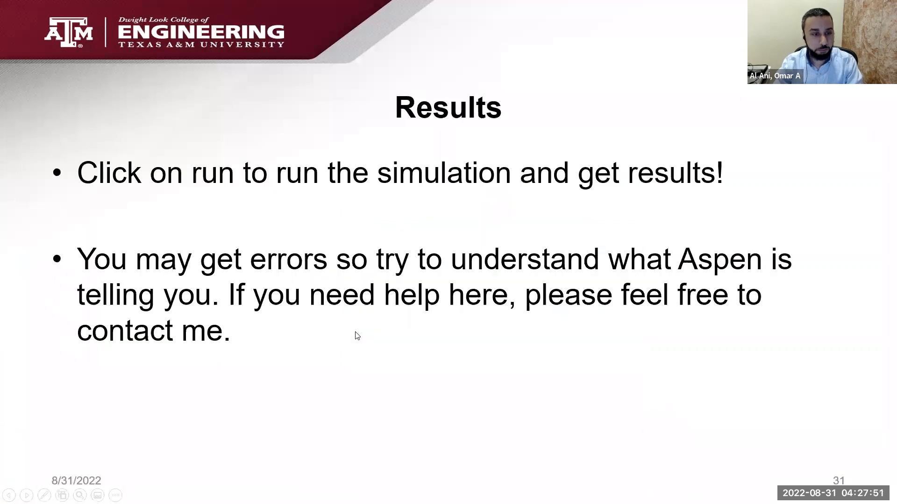
pyautogui.press('Left')
pyautogui.press('Left')
pyautogui.press('Left')
pyautogui.press('Left')
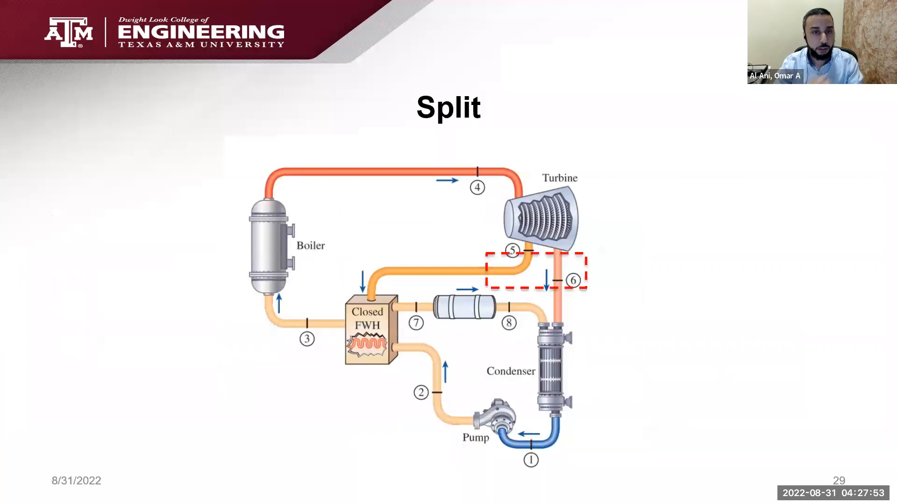
pyautogui.press('Left')
pyautogui.press('Left')
pyautogui.press('Left')
pyautogui.press('Left')
pyautogui.press('Left')
pyautogui.press('Left')
pyautogui.press('Left')
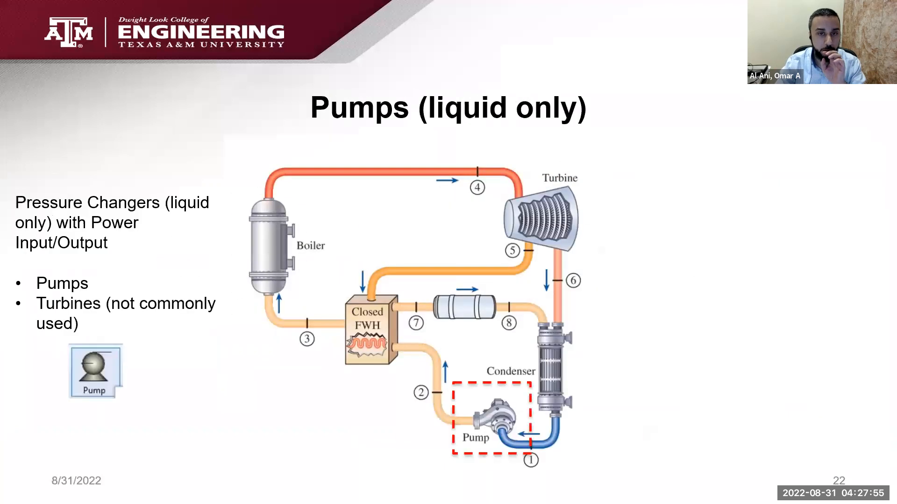
pyautogui.press('Right')
pyautogui.press('Right')
pyautogui.press('Right')
pyautogui.press('Right')
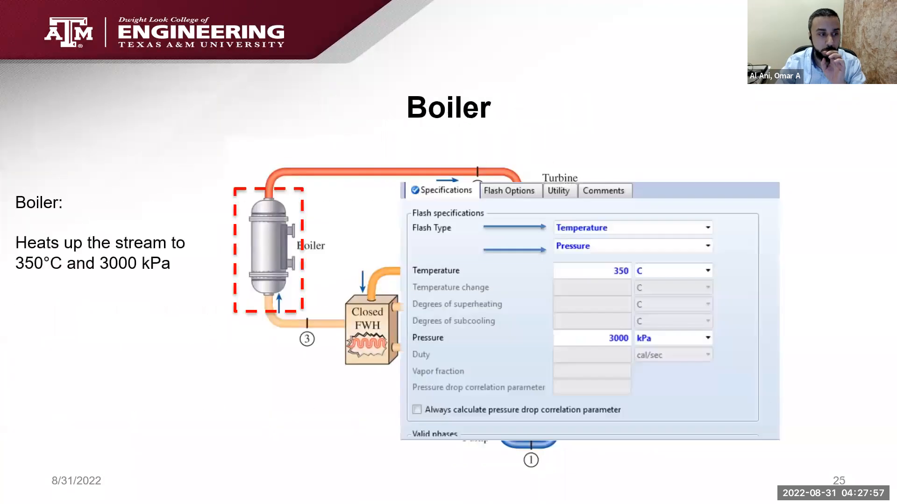
pyautogui.press('Right')
pyautogui.press('Right')
pyautogui.press('Left')
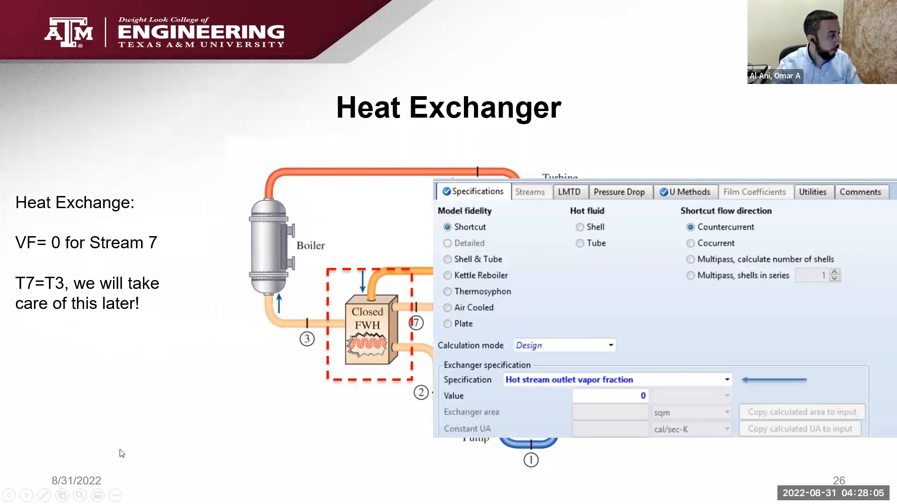
pyautogui.hotkey('alt', 'Tab')
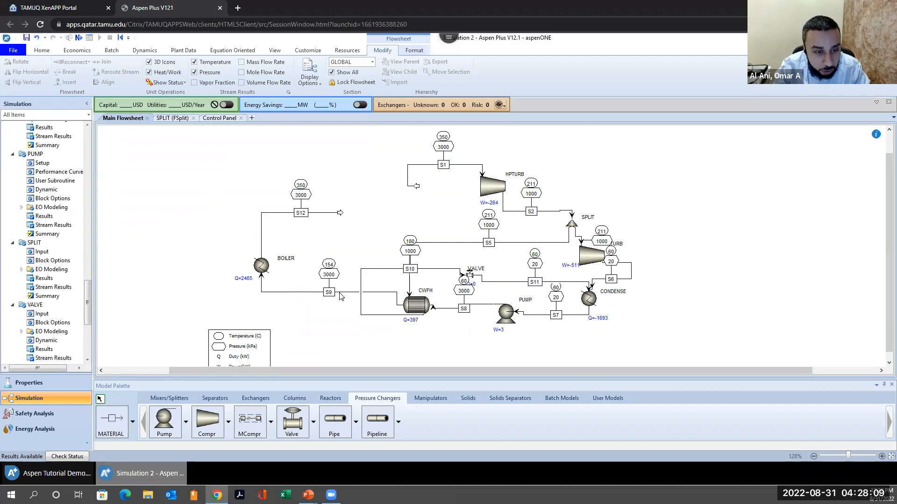
# Step: Trace streams S9 and S10 at the CWFH exchanger and move the S10 label off the S5 line
pyautogui.click(383, 292)
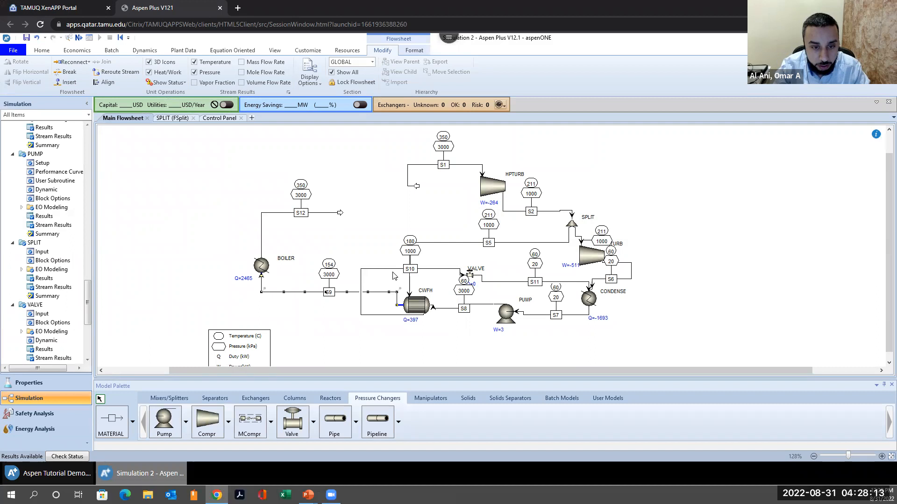
pyautogui.click(378, 270)
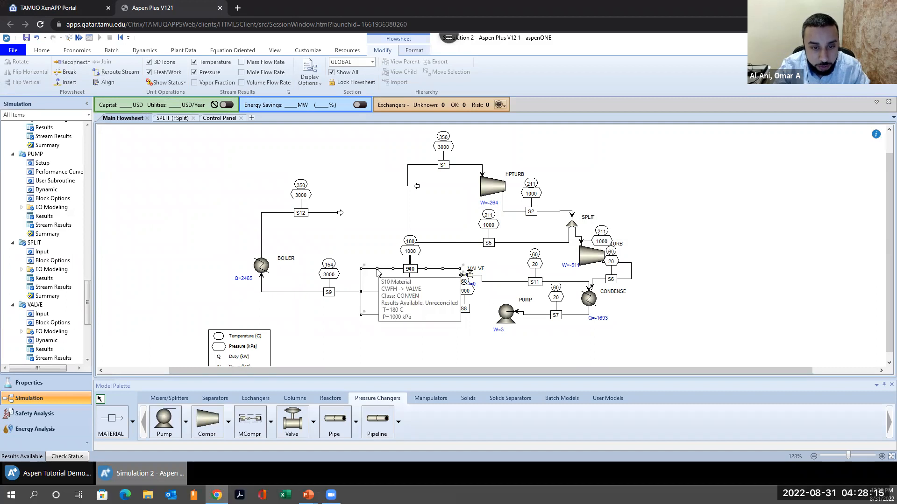
pyautogui.click(407, 356)
pyautogui.moveTo(410, 272); pyautogui.dragTo(378, 272)
pyautogui.click(384, 337)
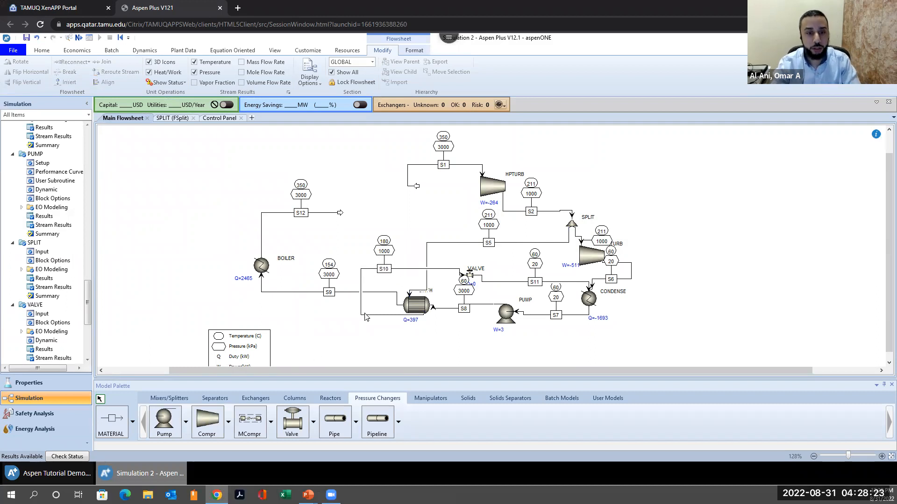
# Step: Move the CWFH name and the S8 stream label to clear the overlaps beside the exchanger and valve
pyautogui.click(433, 294)
pyautogui.moveTo(435, 292); pyautogui.dragTo(440, 296)
pyautogui.click(435, 330)
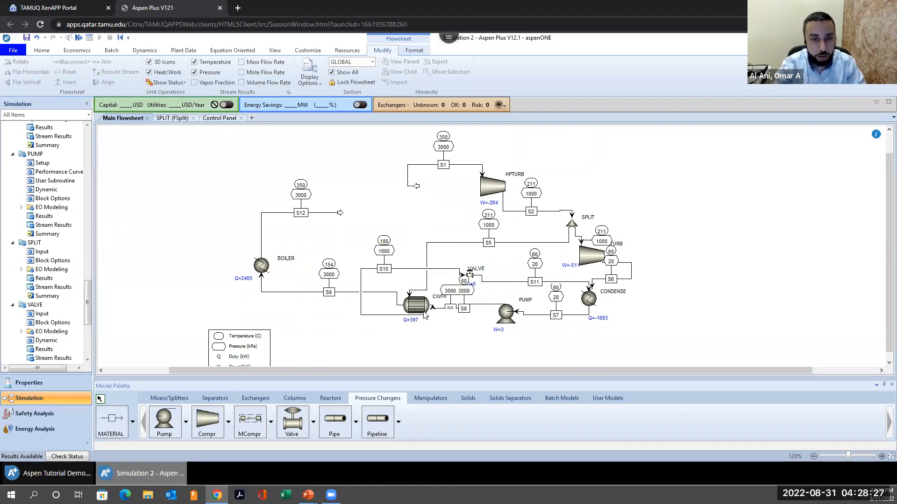
# Step: Shift the S10 label with its temperature and pressure readings along its line, closer to the S5 crossing
pyautogui.click(326, 270)
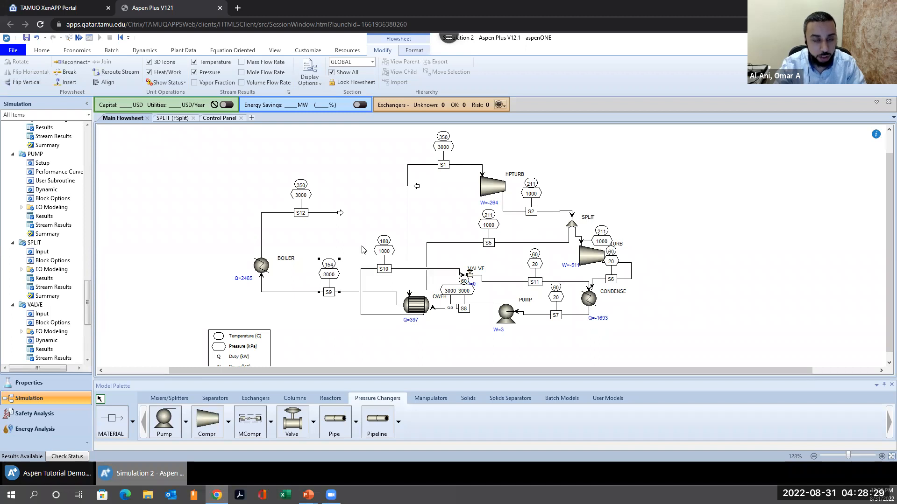
pyautogui.moveTo(379, 248); pyautogui.dragTo(405, 249)
pyautogui.click(356, 253)
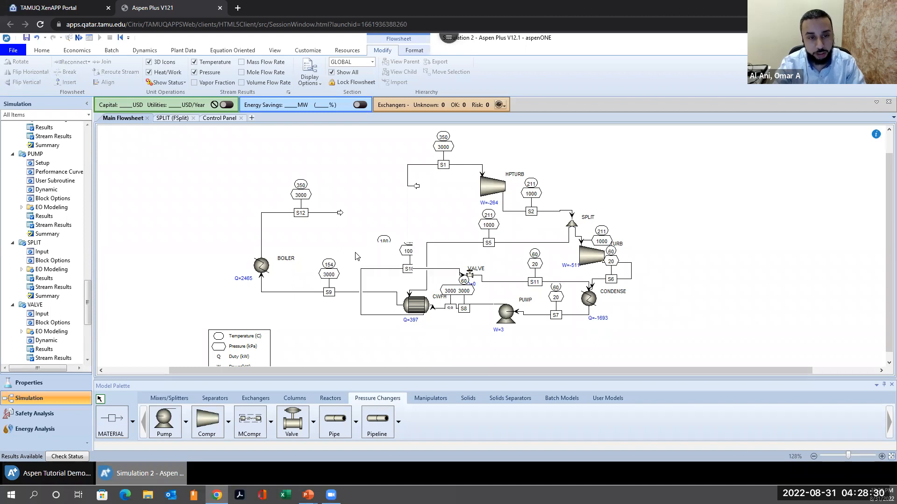
pyautogui.click(406, 269)
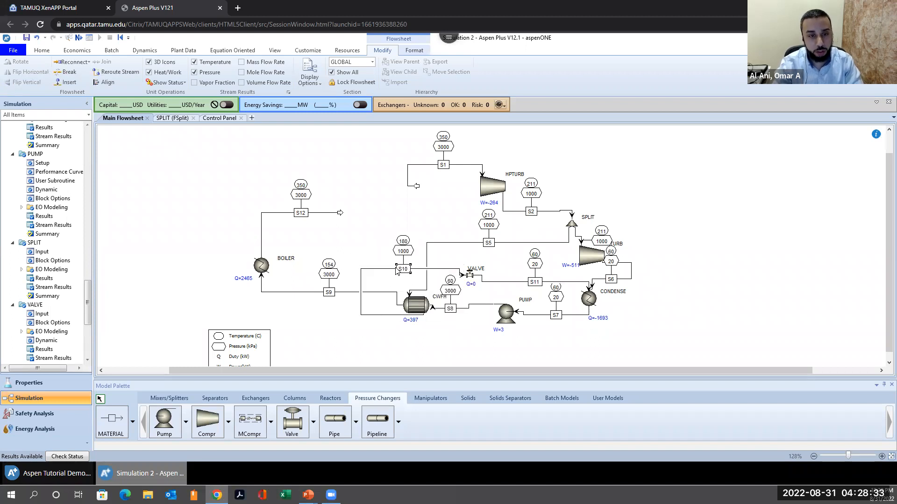
# Step: Create a new design specification with the ID TEMPEQ under Flowsheeting Options and open its input form
pyautogui.click(361, 234)
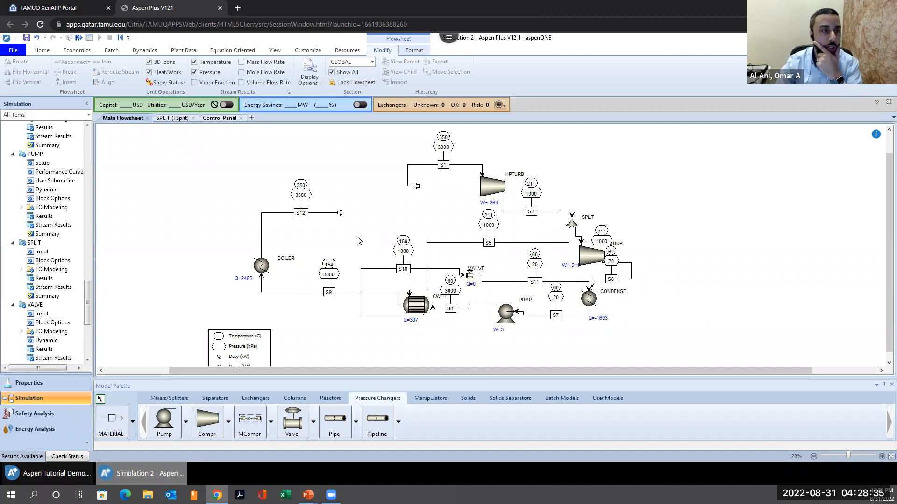
pyautogui.scroll(-4, 37, 269)
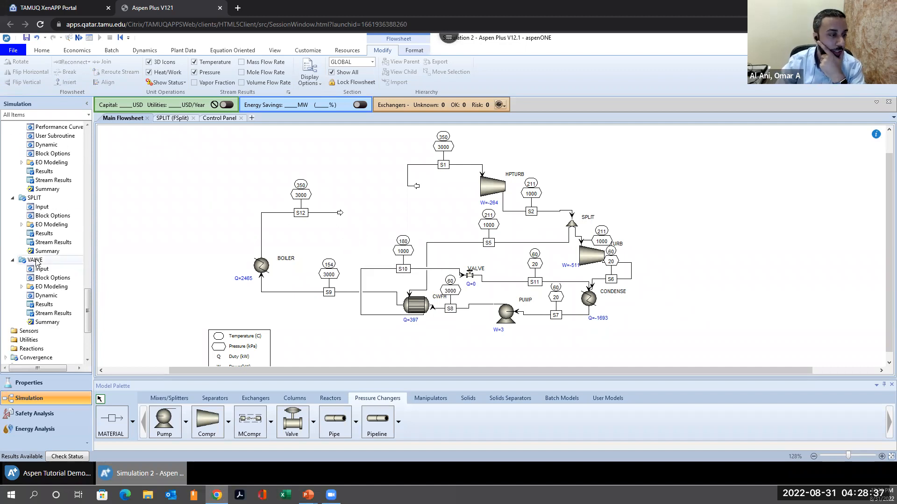
pyautogui.click(6, 299)
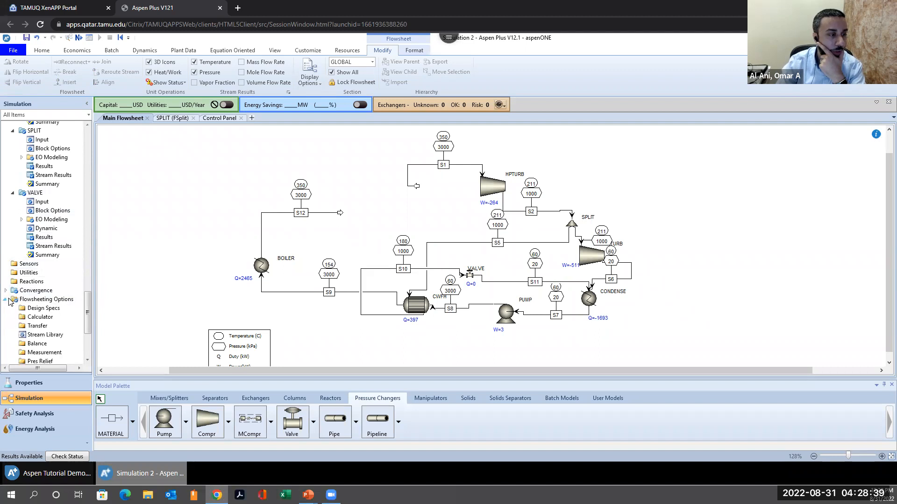
pyautogui.doubleClick(42, 308)
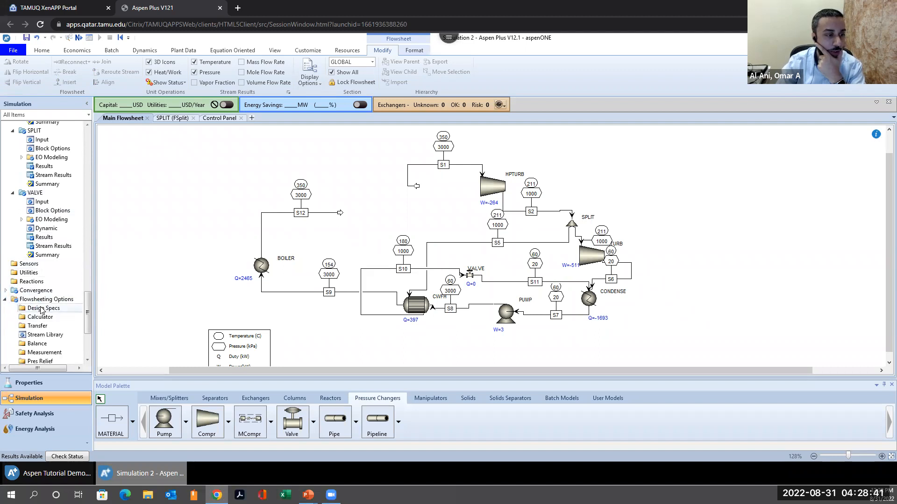
pyautogui.click(125, 141)
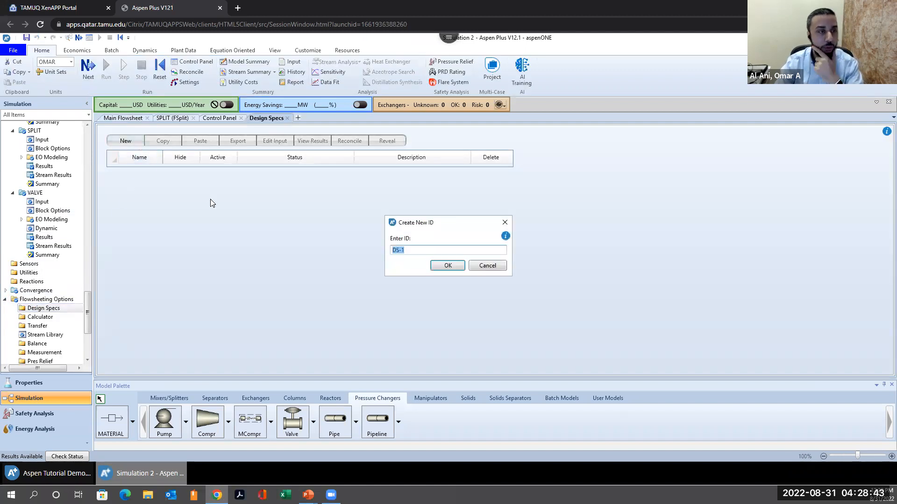
pyautogui.write('T')
pyautogui.press('BackSpace')
pyautogui.write('TEMPEQ')
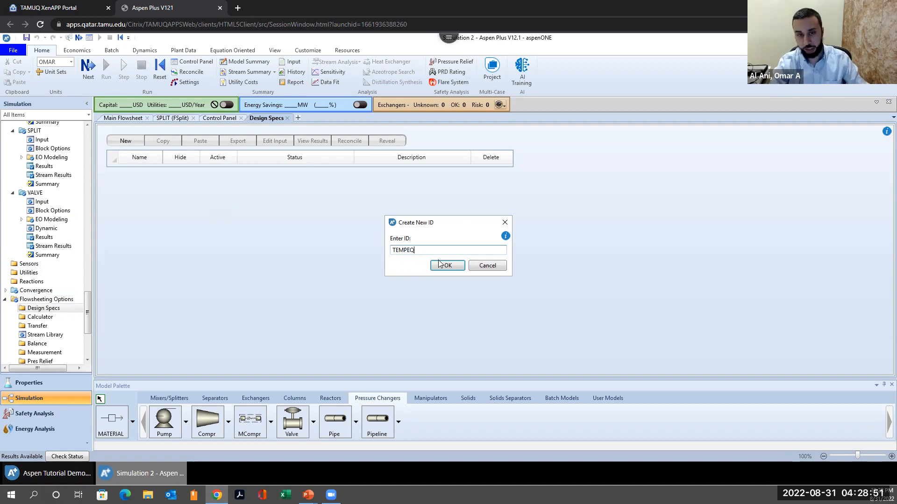
pyautogui.click(456, 266)
pyautogui.doubleClick(159, 169)
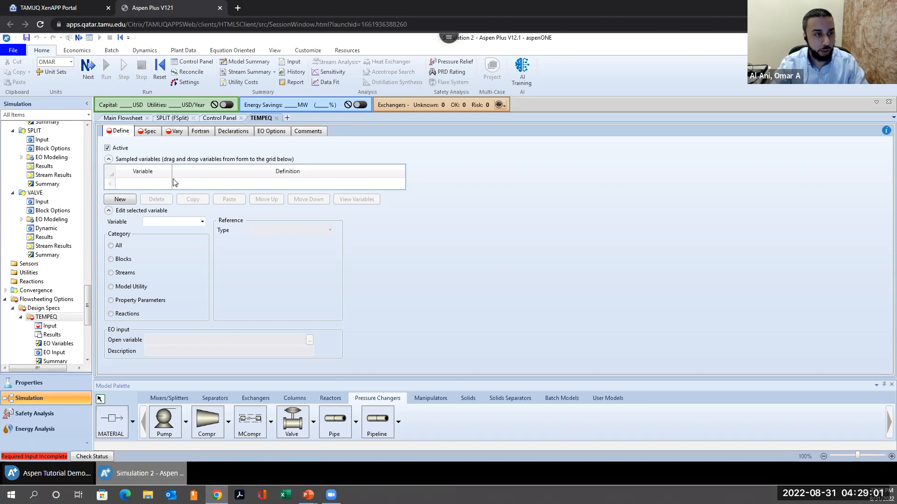
# Step: Check streams S9 and S10 around the CWFH exchanger on the flowsheet, and add a sampled variable named T9 to TEMPEQ
pyautogui.click(123, 119)
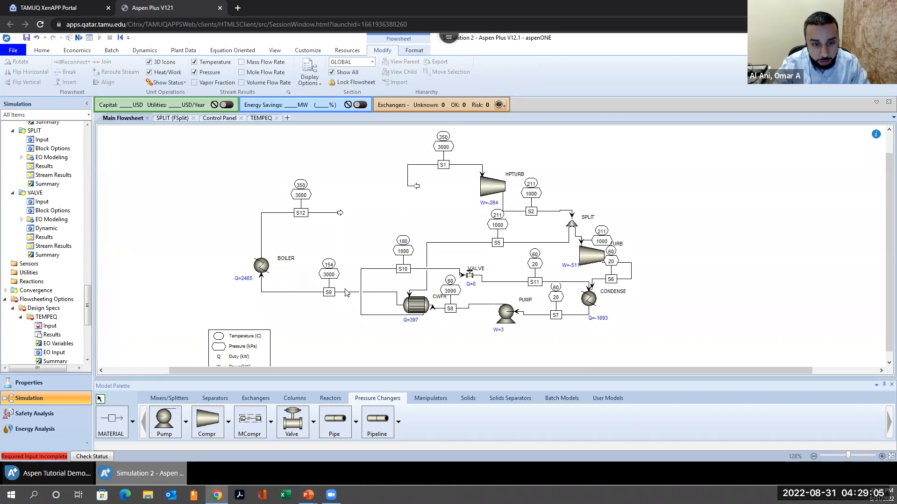
pyautogui.click(360, 293)
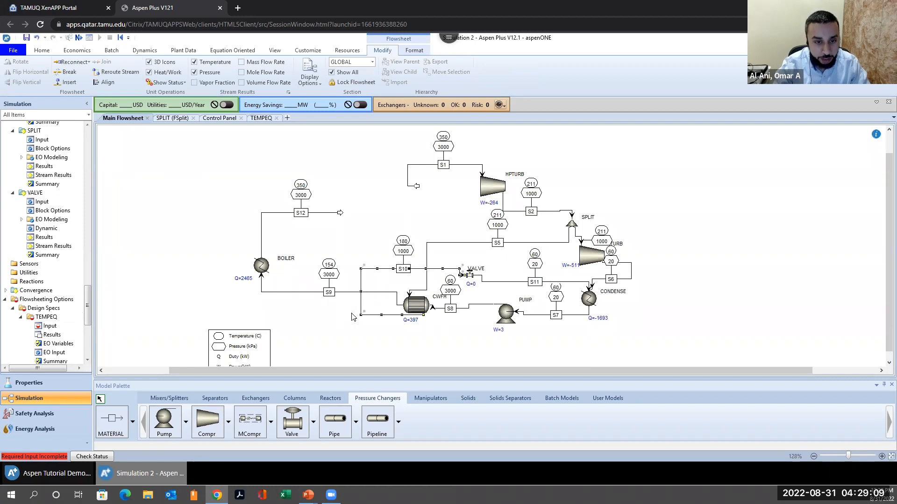
pyautogui.click(335, 326)
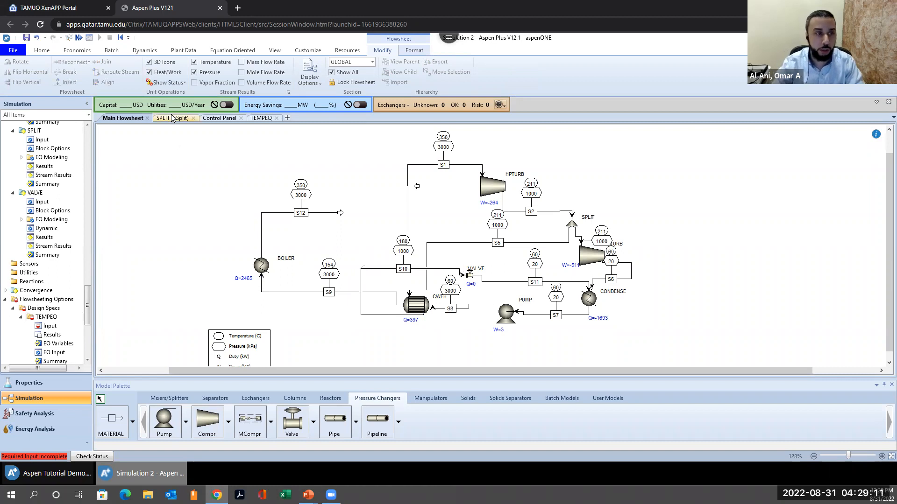
pyautogui.click(261, 118)
pyautogui.click(125, 199)
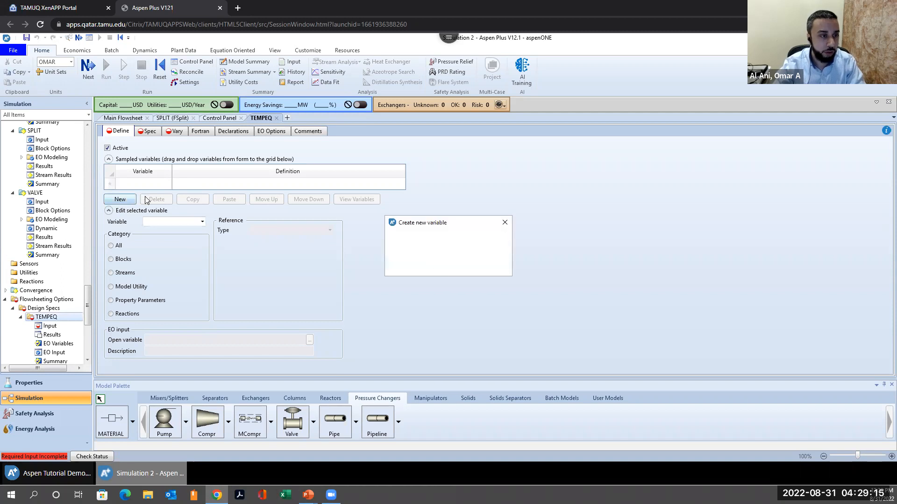
pyautogui.write('T9')
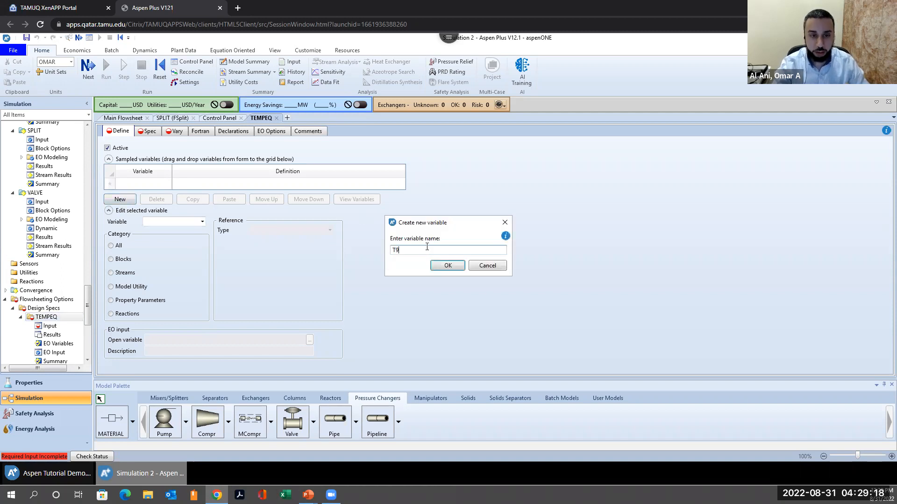
pyautogui.click(446, 266)
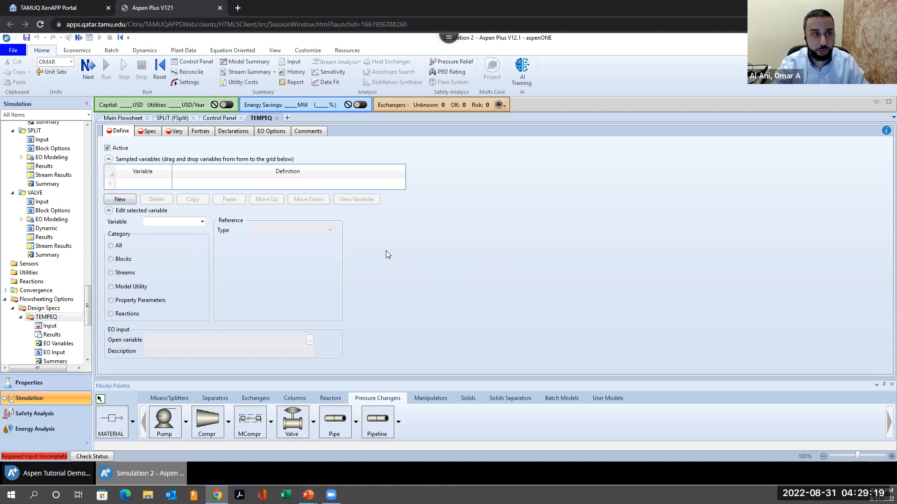
# Step: Define T9 in the Streams category as a Stream-Var for stream S9 with the variable TEMP
pyautogui.click(133, 118)
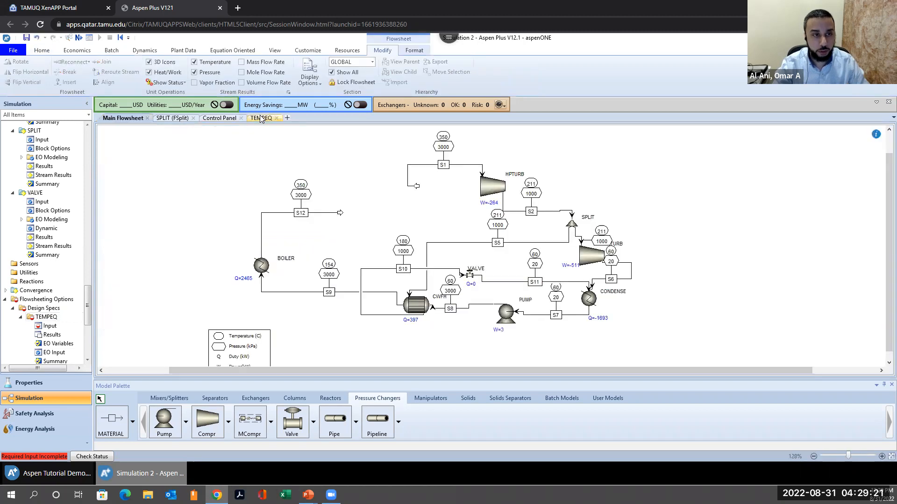
pyautogui.click(261, 118)
pyautogui.click(111, 278)
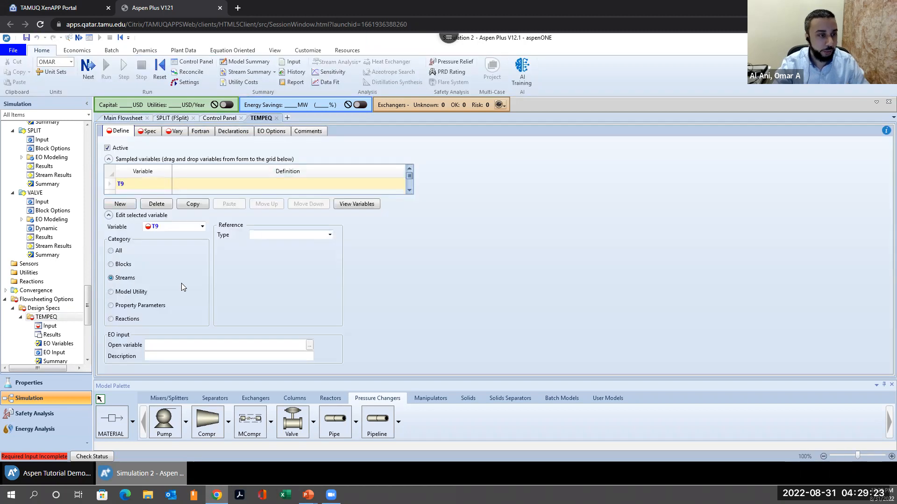
pyautogui.click(330, 235)
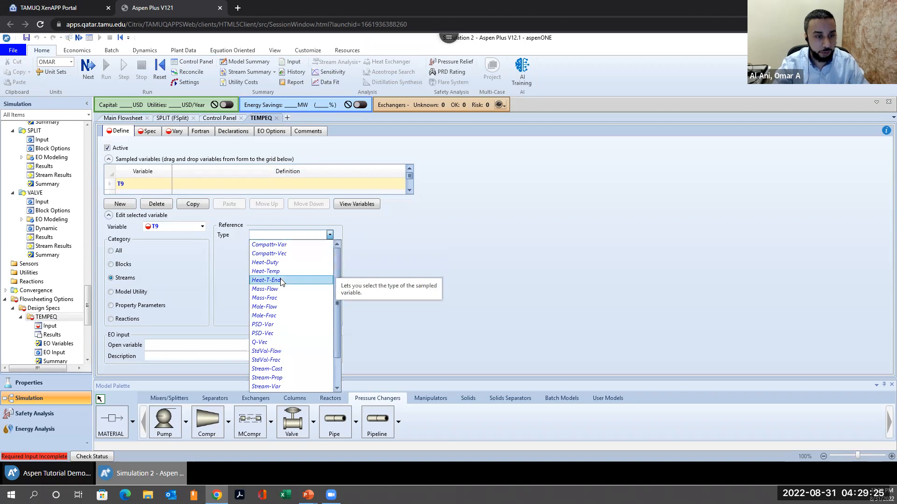
pyautogui.click(273, 386)
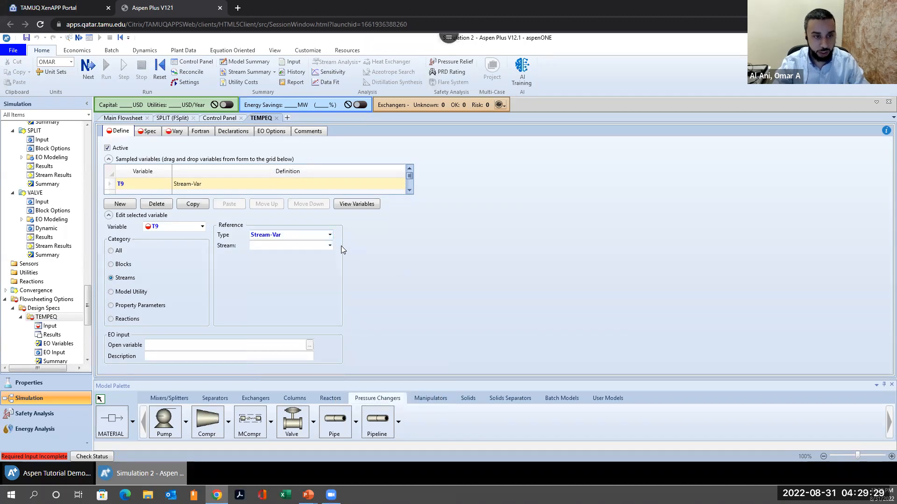
pyautogui.click(329, 246)
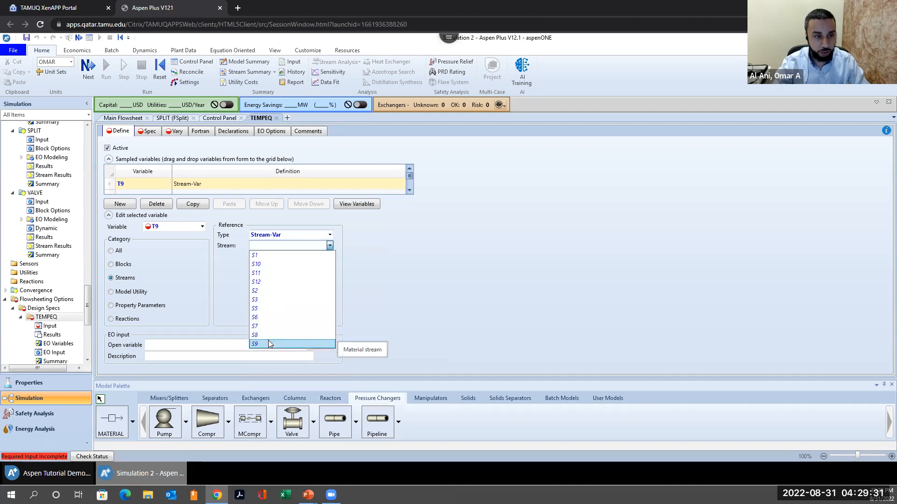
pyautogui.click(268, 340)
pyautogui.click(317, 267)
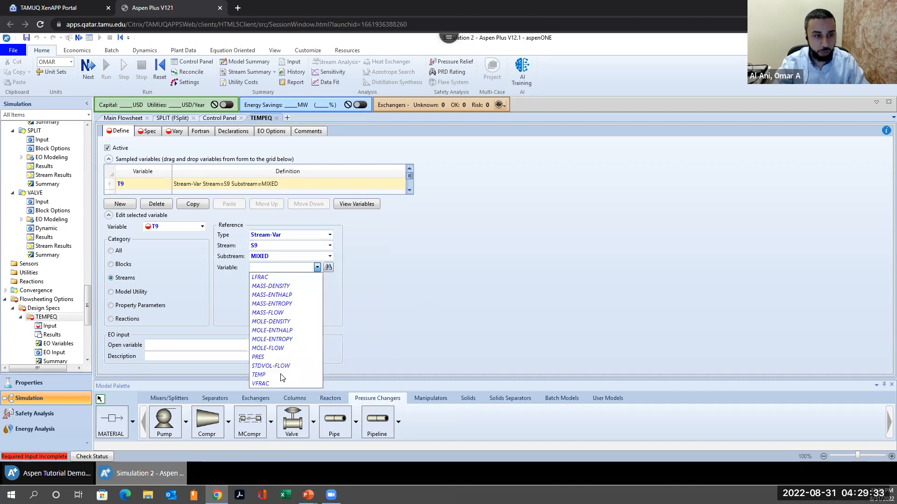
pyautogui.click(276, 375)
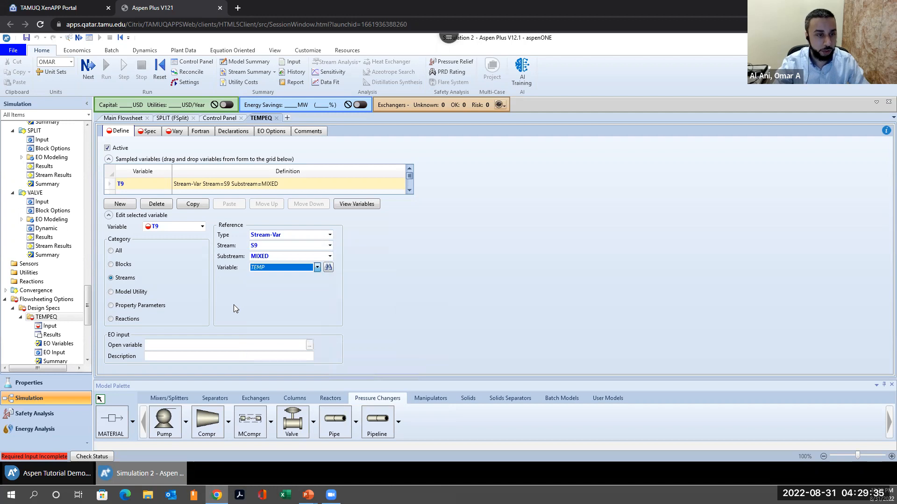
# Step: Add a sampled variable T10 and define it in the Streams category as a Stream-Var for the TEMP of stream S10
pyautogui.click(120, 205)
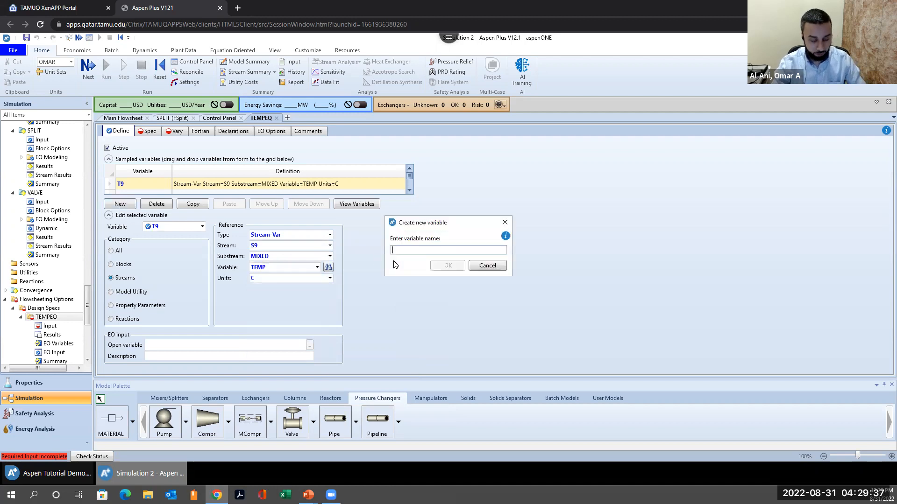
pyautogui.write('T10')
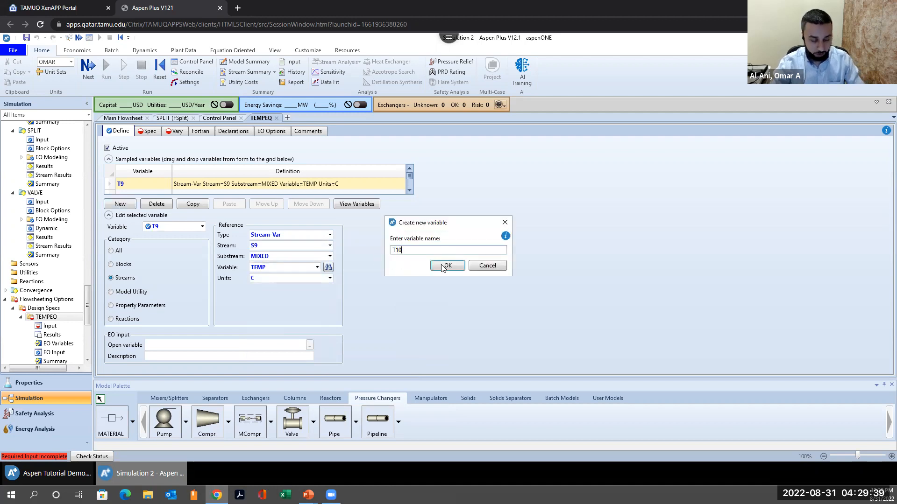
pyautogui.press('Return')
pyautogui.click(125, 278)
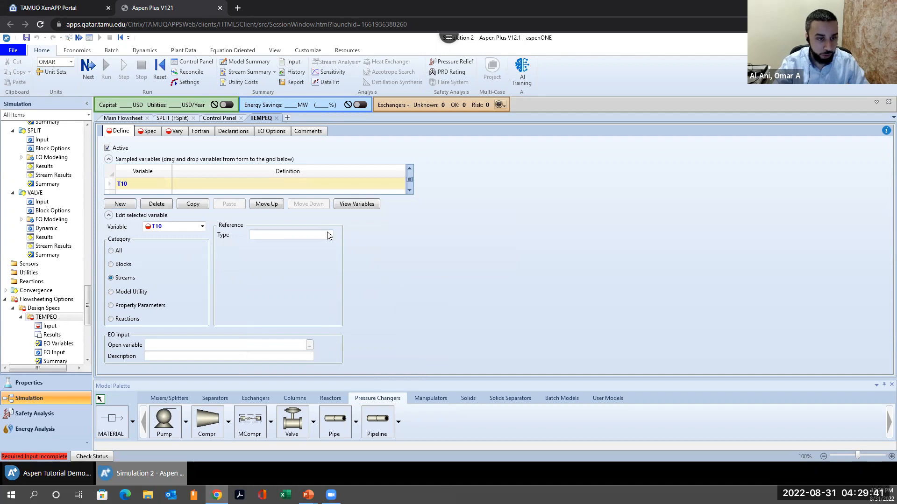
pyautogui.click(329, 234)
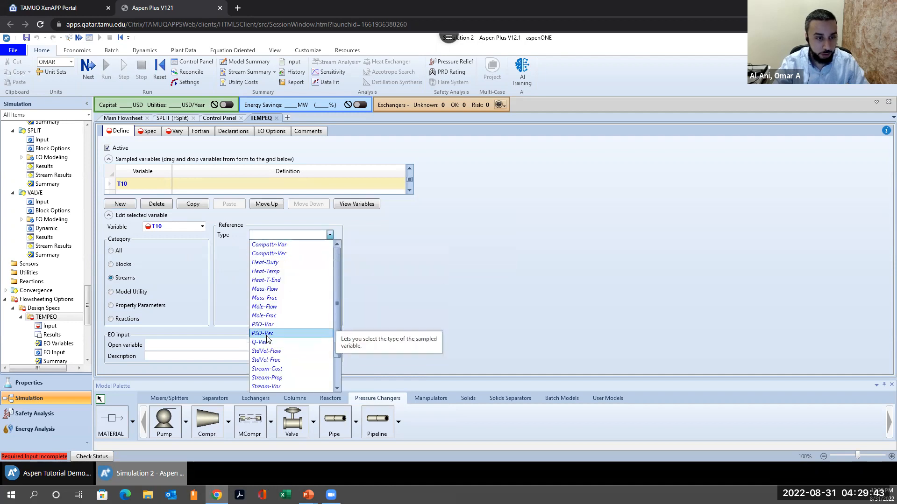
pyautogui.scroll(-2, 270, 345)
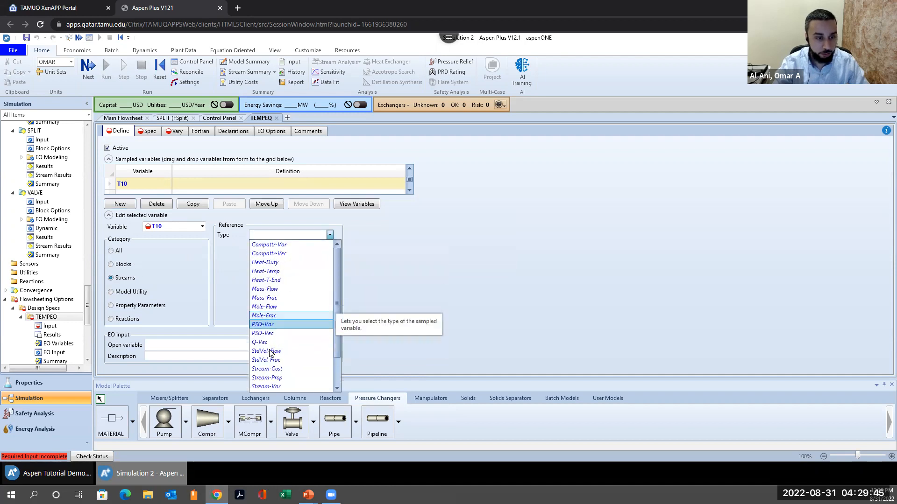
pyautogui.click(270, 350)
pyautogui.click(330, 245)
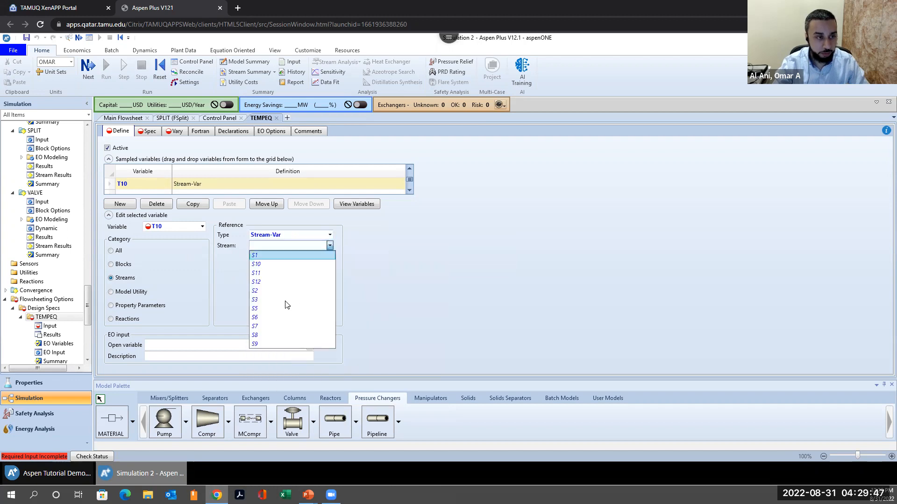
pyautogui.click(267, 265)
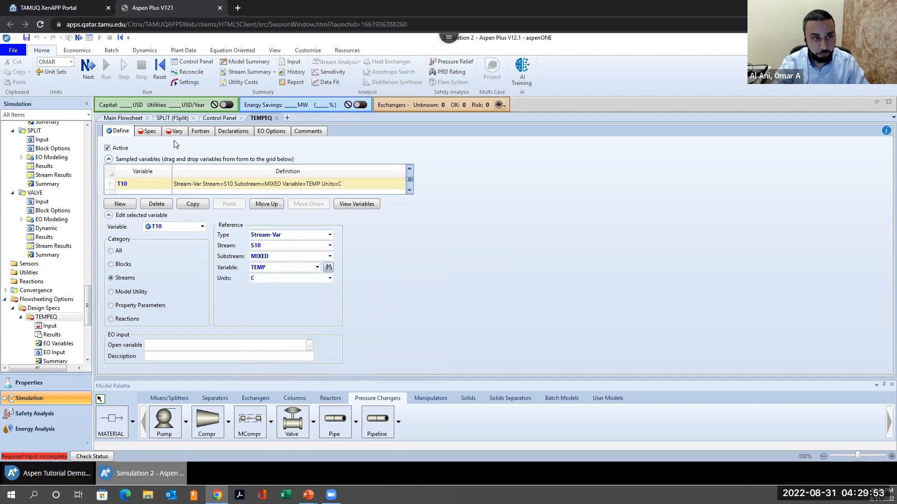
# Step: Set the design specification expression to T9-T10 with a target of 0 and a tolerance of 0.001
pyautogui.click(148, 131)
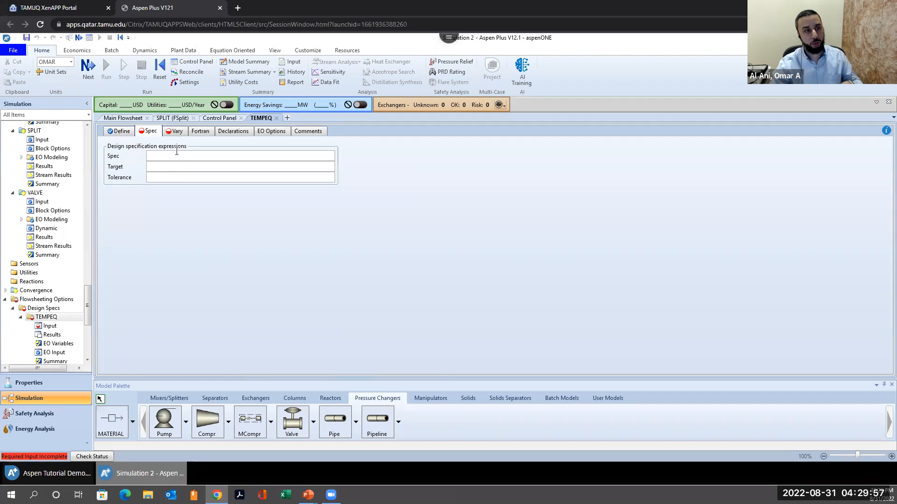
pyautogui.write('T9-')
pyautogui.press('BackSpace')
pyautogui.press('BackSpace')
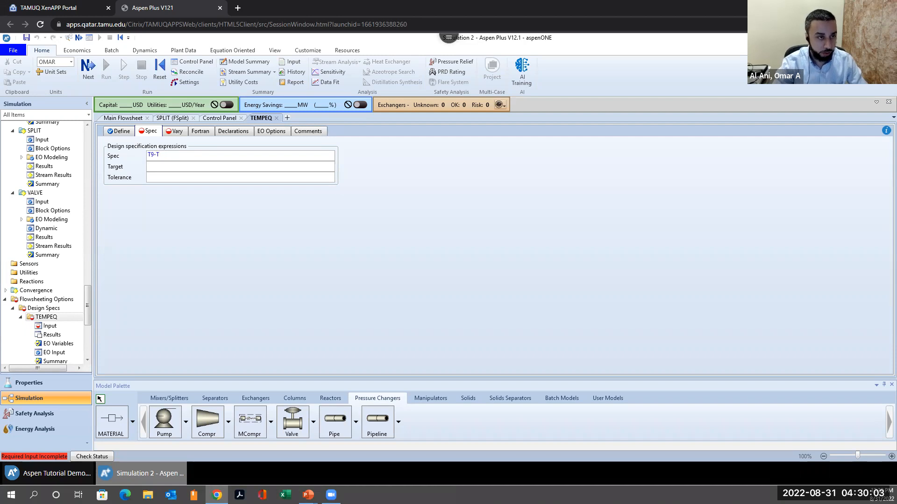
pyautogui.write('10=0')
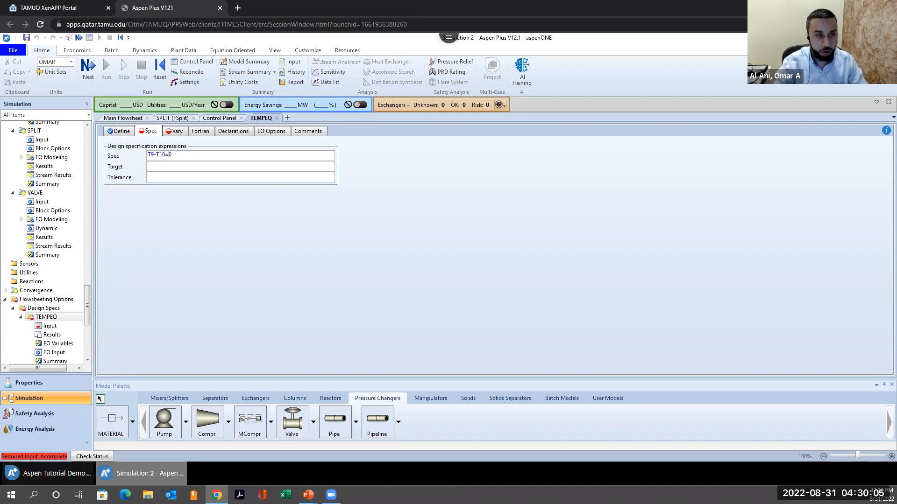
pyautogui.press('BackSpace')
pyautogui.press('BackSpace')
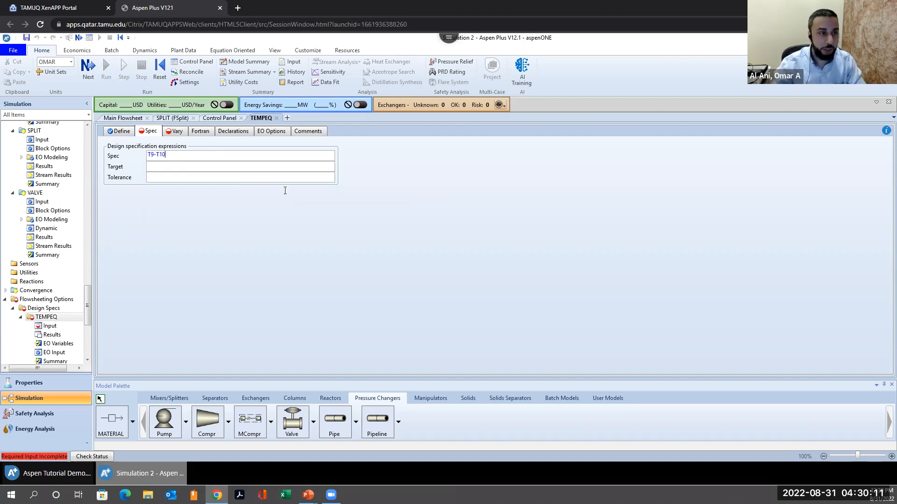
pyautogui.press('Return')
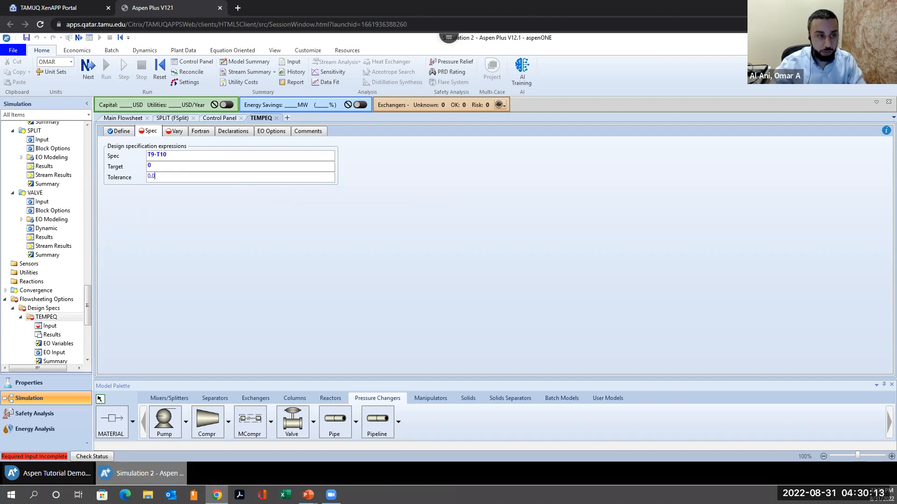
pyautogui.press('Return')
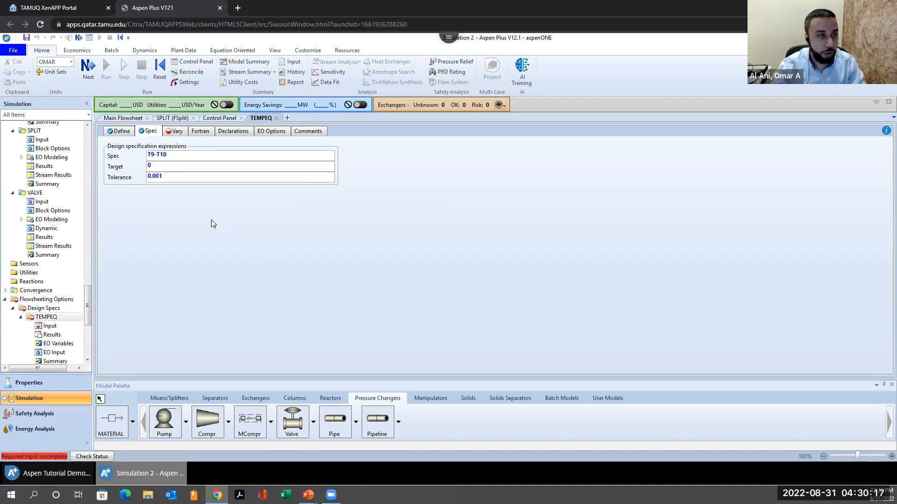
# Step: Set the manipulated variable of TEMPEQ to Block-Var for block SPLIT, variable FLOW/FRAC, with ID1 as stream S3
pyautogui.click(177, 132)
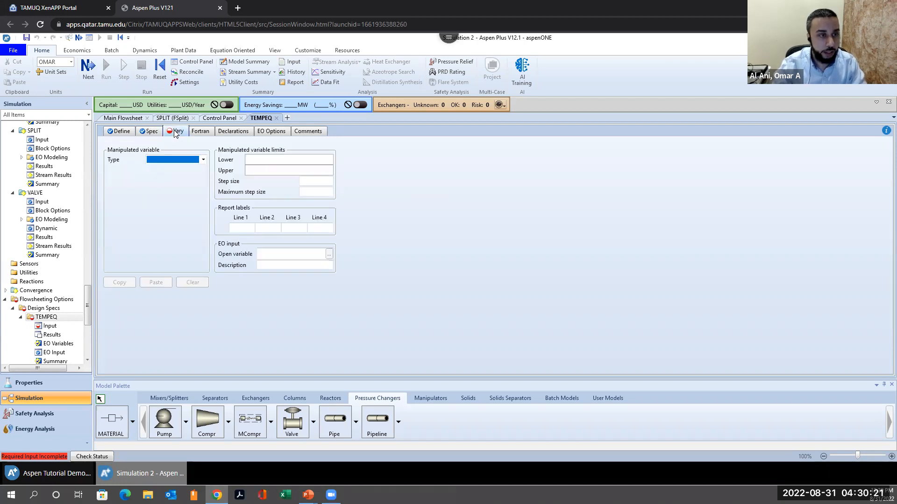
pyautogui.click(203, 161)
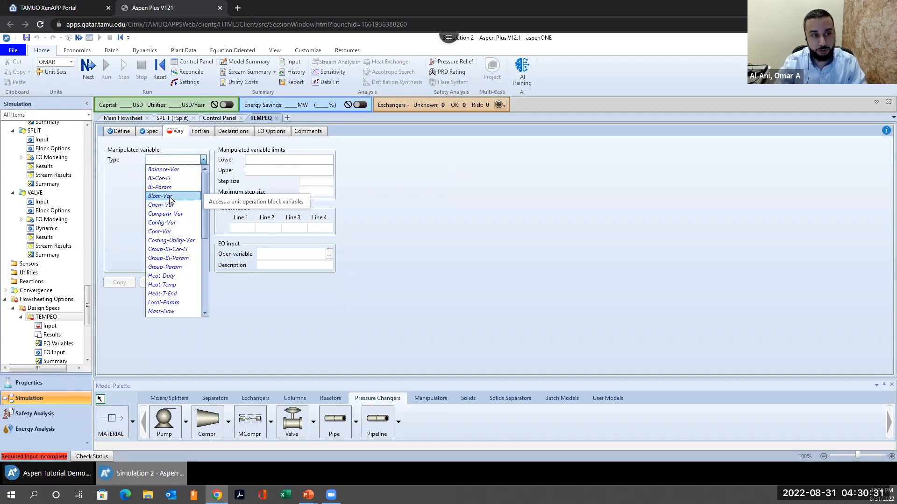
pyautogui.click(170, 197)
pyautogui.click(204, 171)
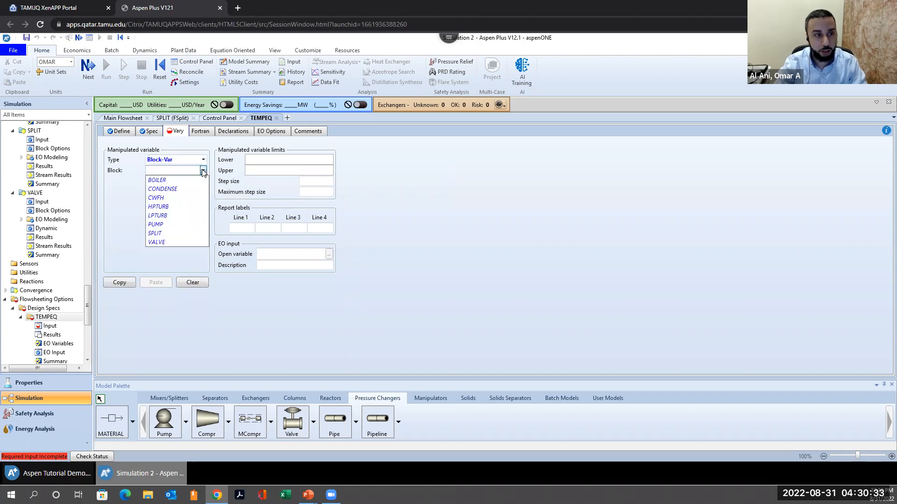
pyautogui.click(182, 233)
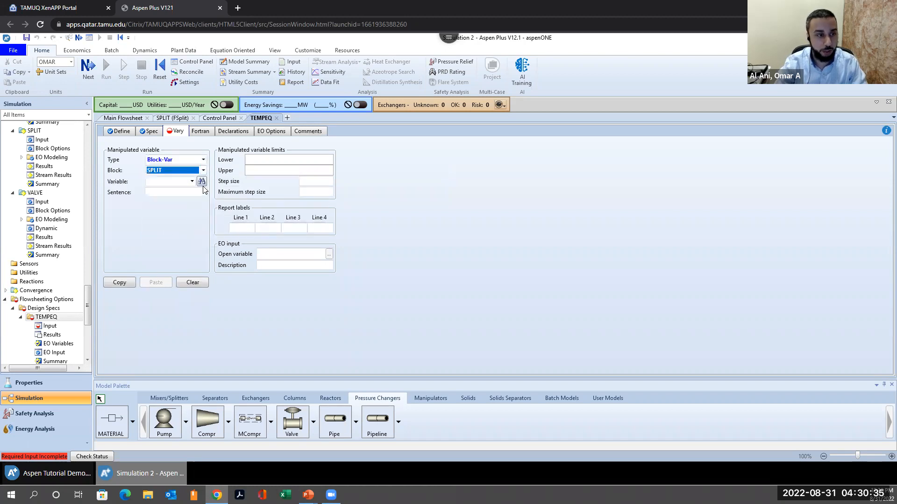
pyautogui.click(192, 181)
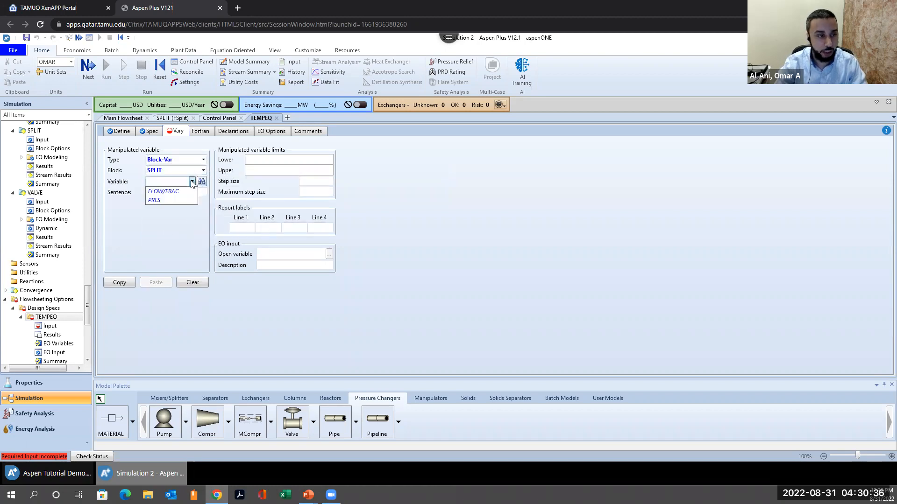
pyautogui.click(169, 192)
pyautogui.click(202, 203)
pyautogui.click(183, 214)
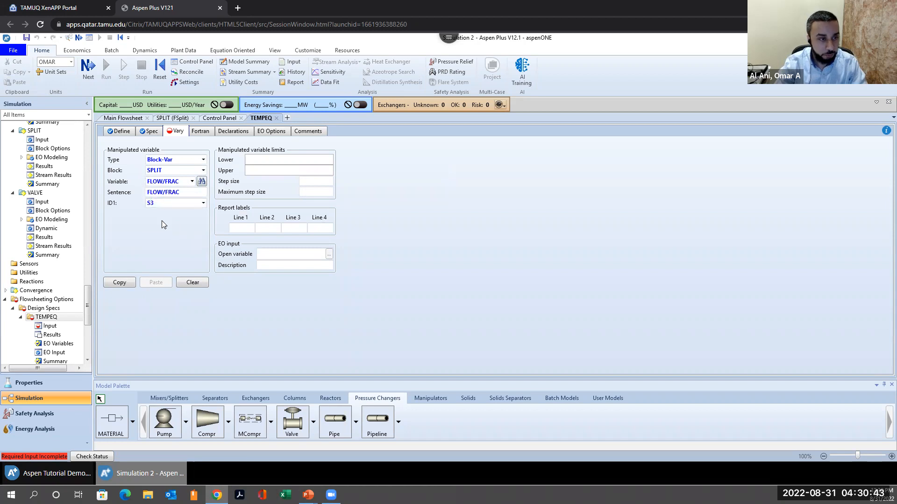
pyautogui.click(203, 203)
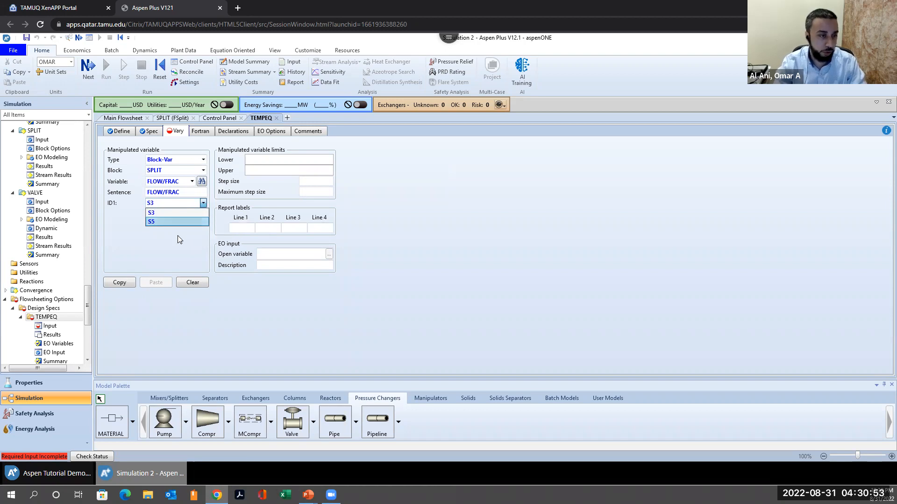
pyautogui.click(172, 214)
# Step: Set the manipulated variable limits to a lower bound of 0, an upper bound of 1 and a step size of 0.01
pyautogui.click(257, 161)
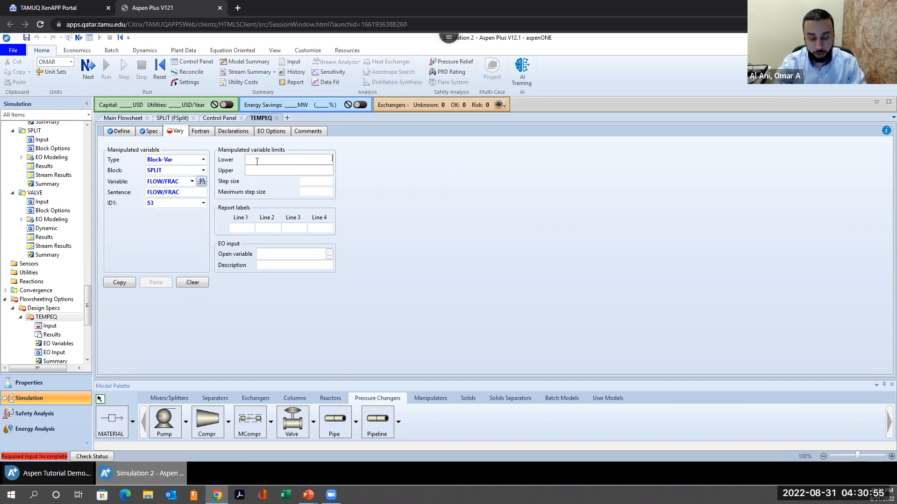
pyautogui.write('0.0')
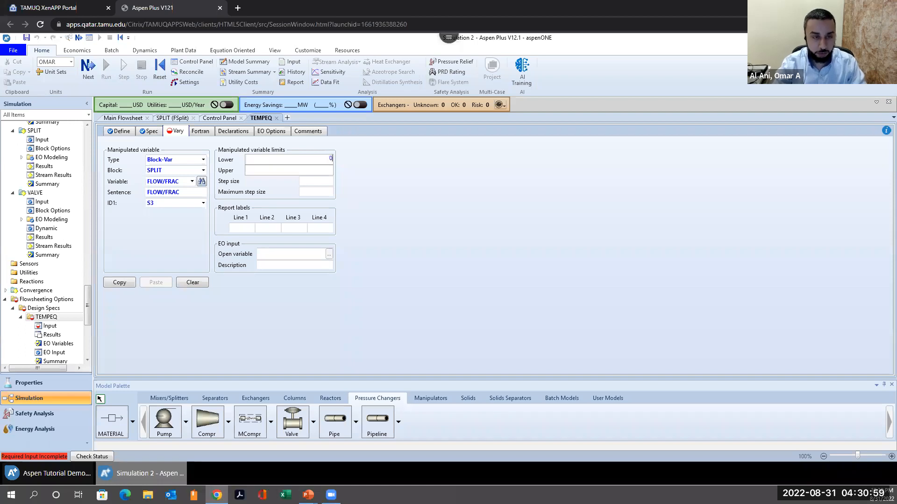
pyautogui.click(304, 169)
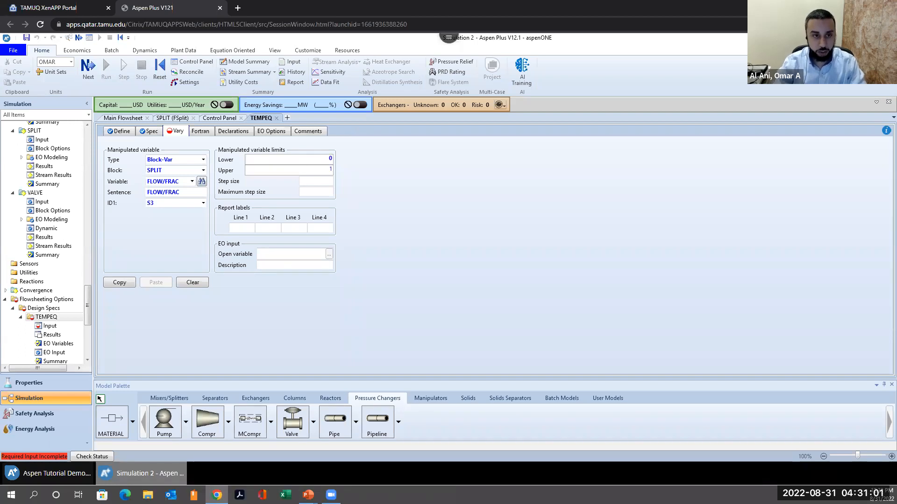
pyautogui.click(324, 180)
pyautogui.write('0.01')
pyautogui.press('Return')
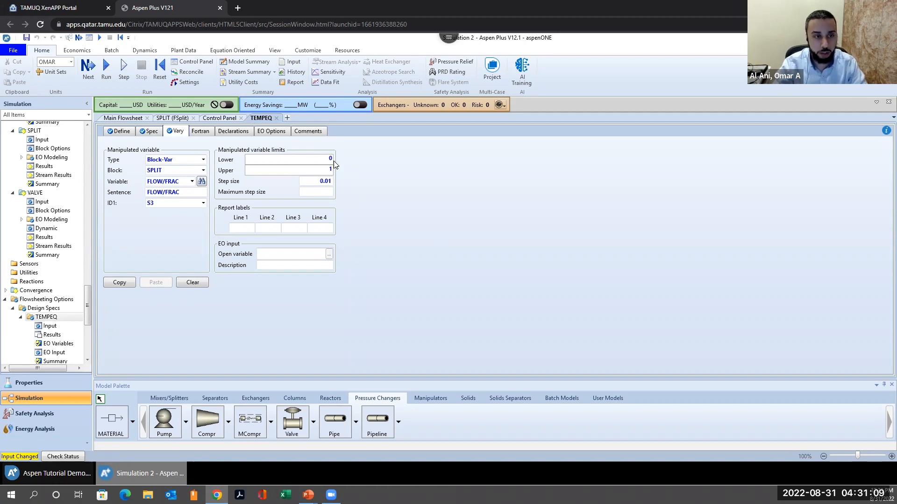
# Step: Return to the main flowsheet, reinitialize the whole simulation and run it with the design specification
pyautogui.click(134, 121)
pyautogui.click(120, 38)
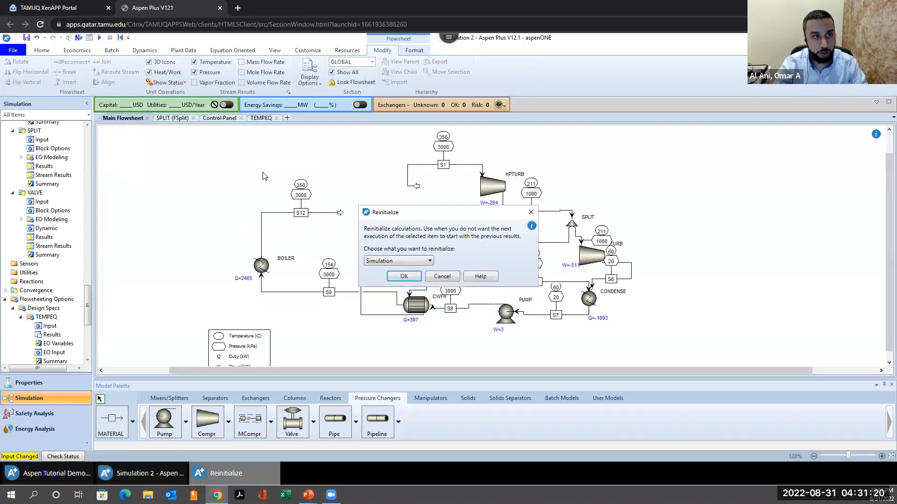
pyautogui.click(401, 277)
pyautogui.click(503, 265)
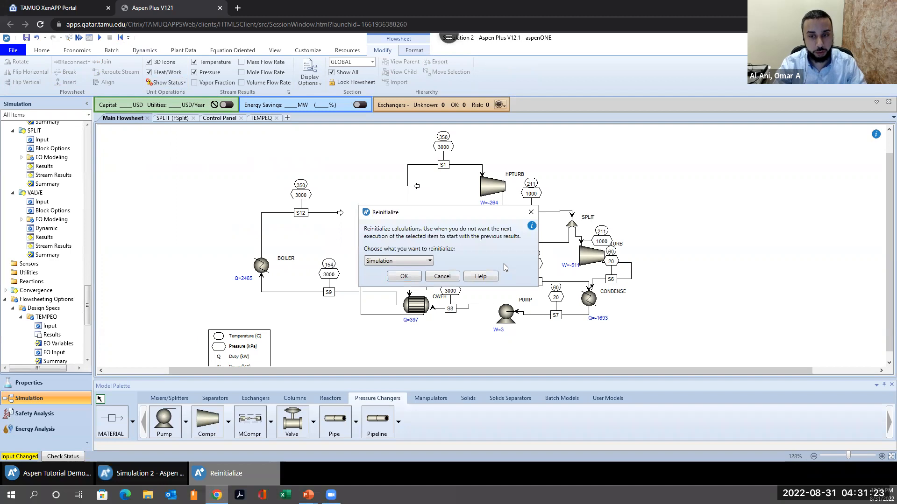
pyautogui.moveTo(613, 280); pyautogui.dragTo(630, 278)
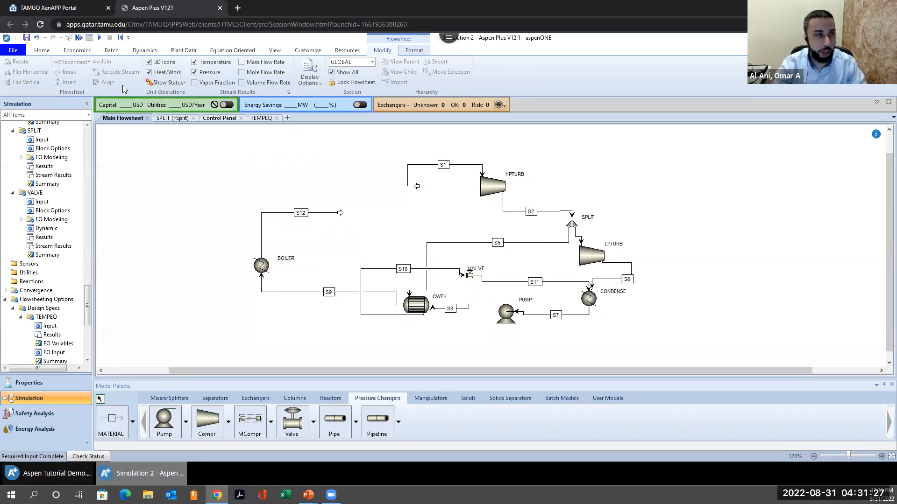
pyautogui.click(97, 37)
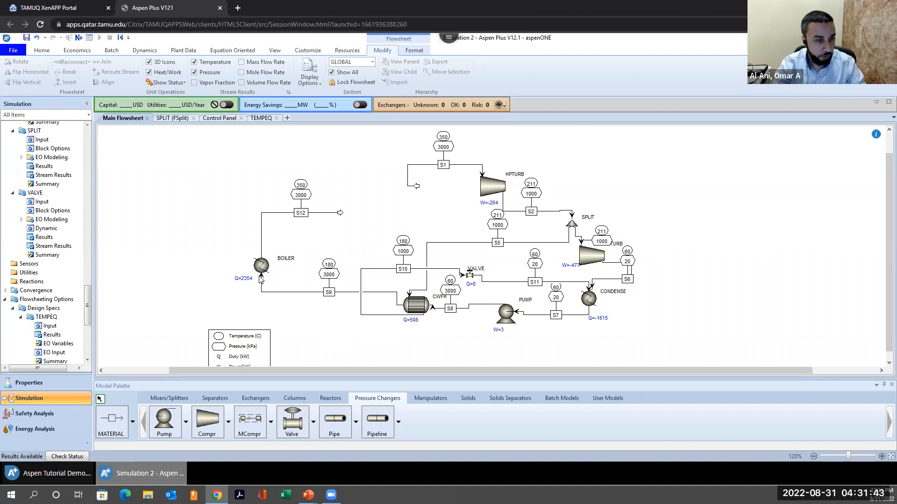
# Step: Examine the S9 and S10 temperatures and the work and heat duty values of the turbines, condenser, pump, CWFH and boiler
pyautogui.click(346, 293)
pyautogui.click(369, 269)
pyautogui.click(399, 241)
pyautogui.click(364, 255)
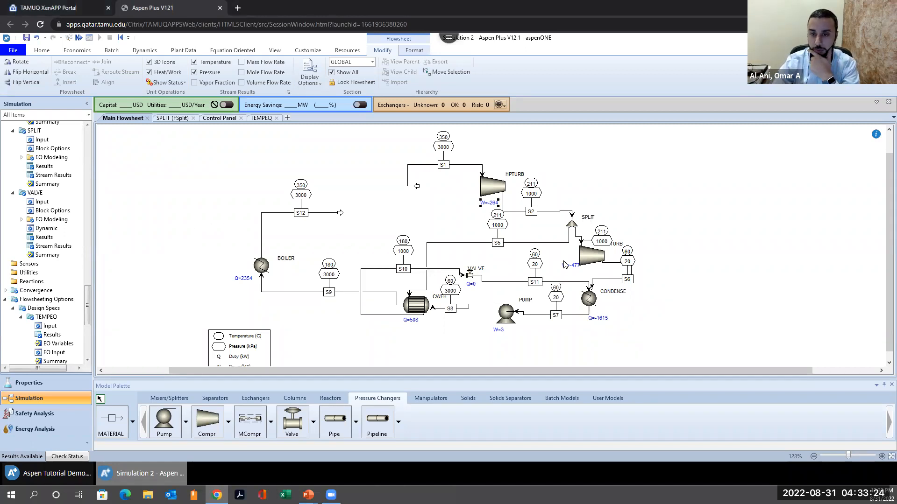
pyautogui.click(598, 319)
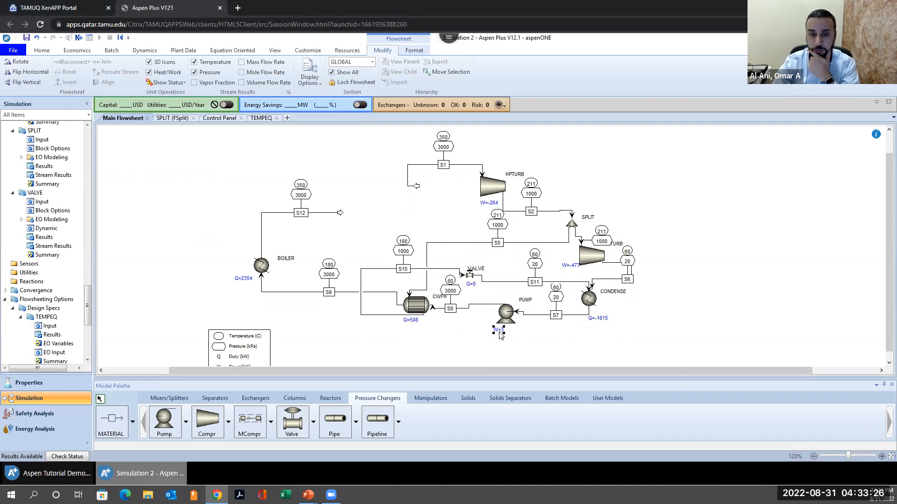
pyautogui.click(416, 321)
pyautogui.click(244, 280)
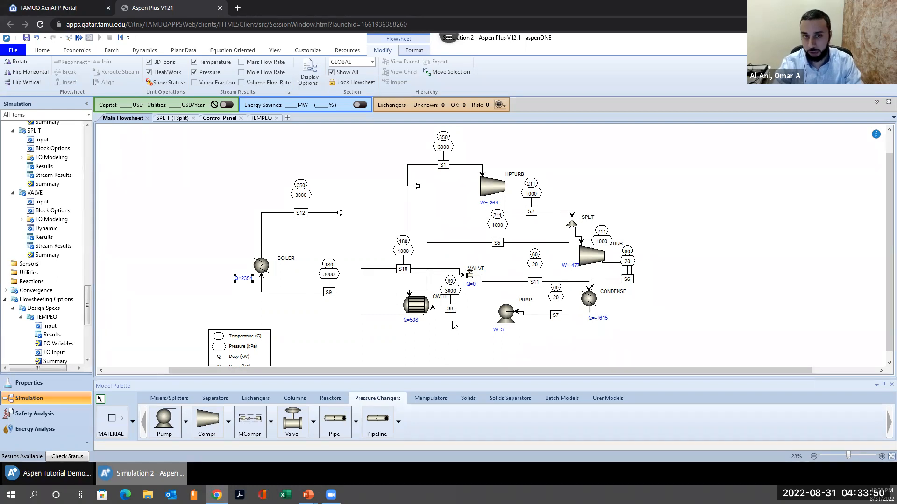
pyautogui.click(362, 333)
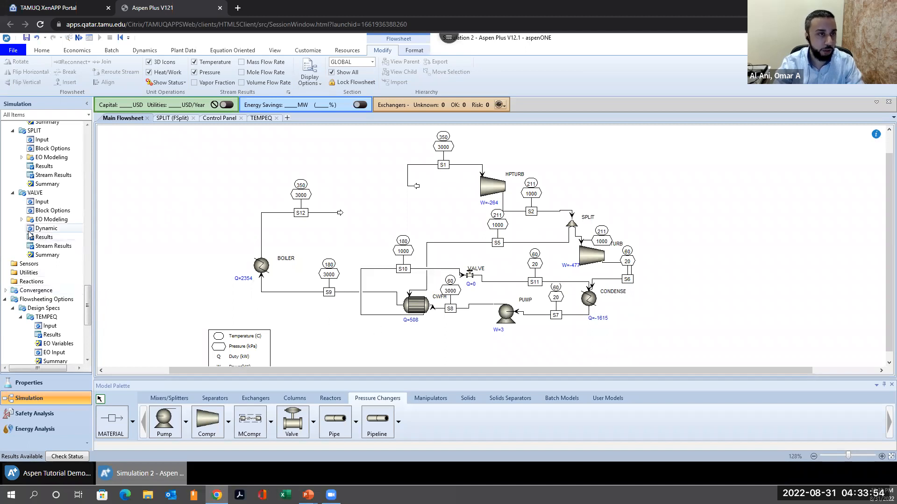
# Step: Open the results of stream S10 and check its temperature, pressure, mass liquid fraction and mass flow
pyautogui.scroll(3, 33, 259)
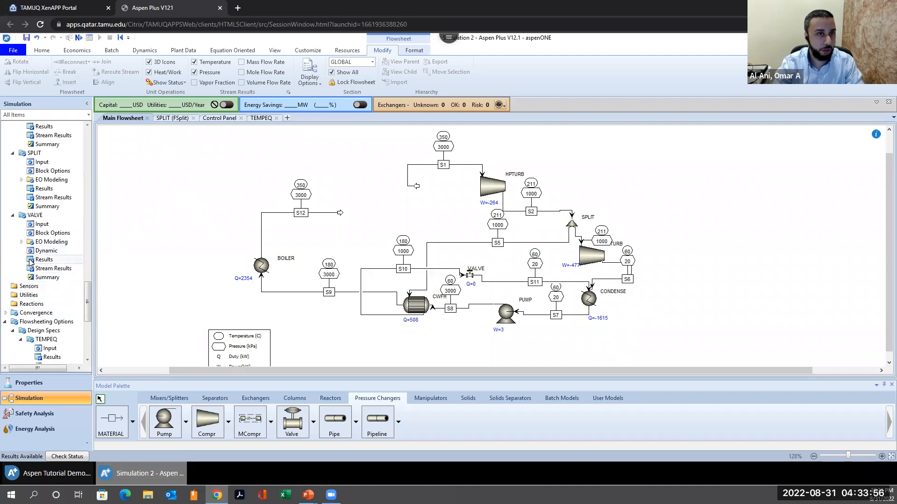
pyautogui.scroll(-2, 194, 244)
pyautogui.scroll(3, 292, 312)
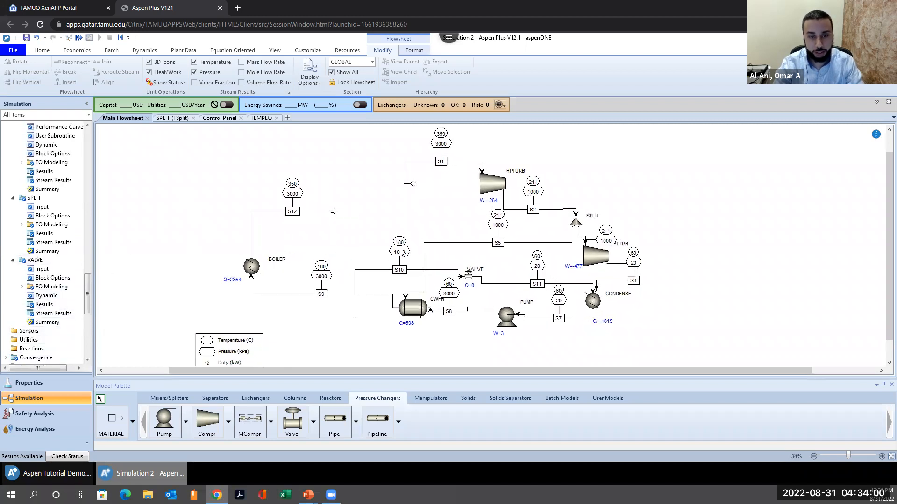
pyautogui.rightClick(379, 270)
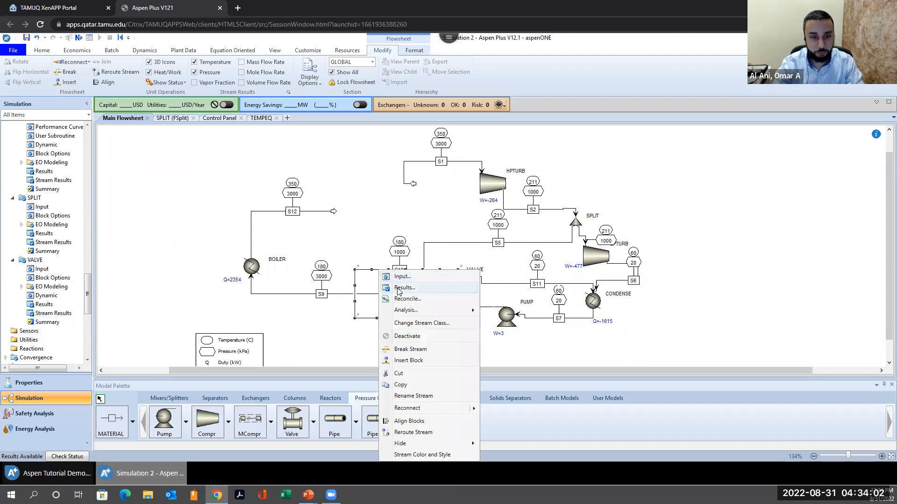
pyautogui.click(398, 288)
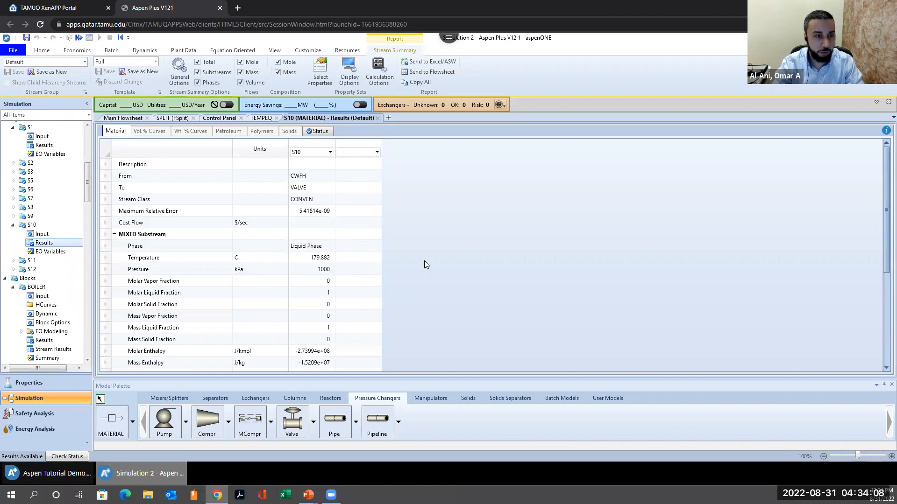
pyautogui.click(324, 258)
pyautogui.click(323, 270)
pyautogui.scroll(-1, 321, 280)
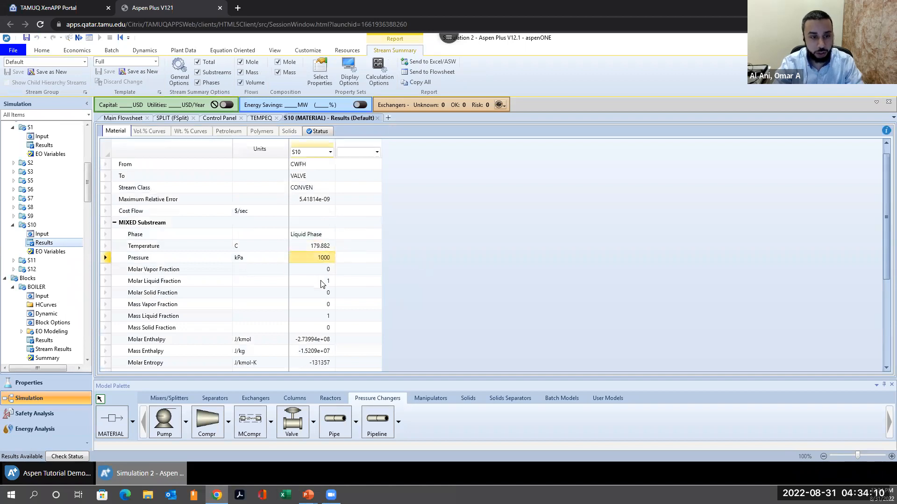
pyautogui.scroll(-1, 321, 284)
pyautogui.click(319, 294)
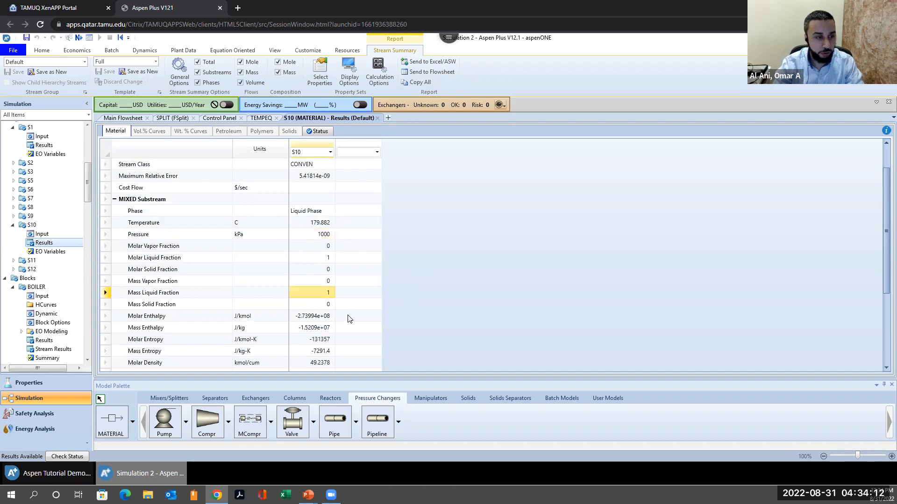
pyautogui.scroll(-7, 339, 295)
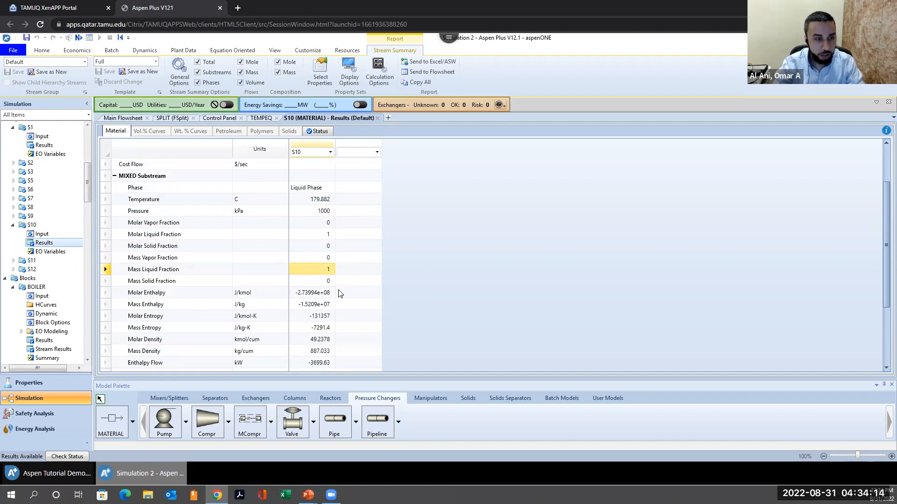
pyautogui.scroll(-2, 339, 297)
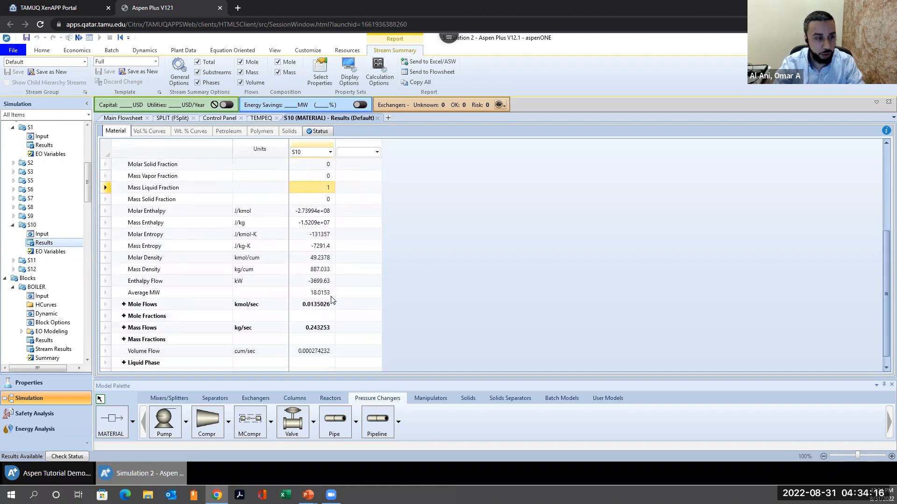
pyautogui.scroll(-1, 317, 332)
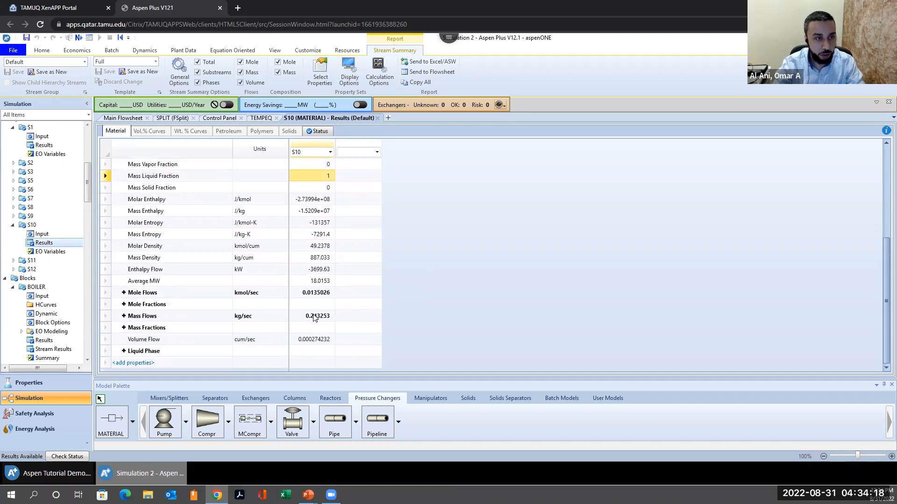
pyautogui.click(314, 317)
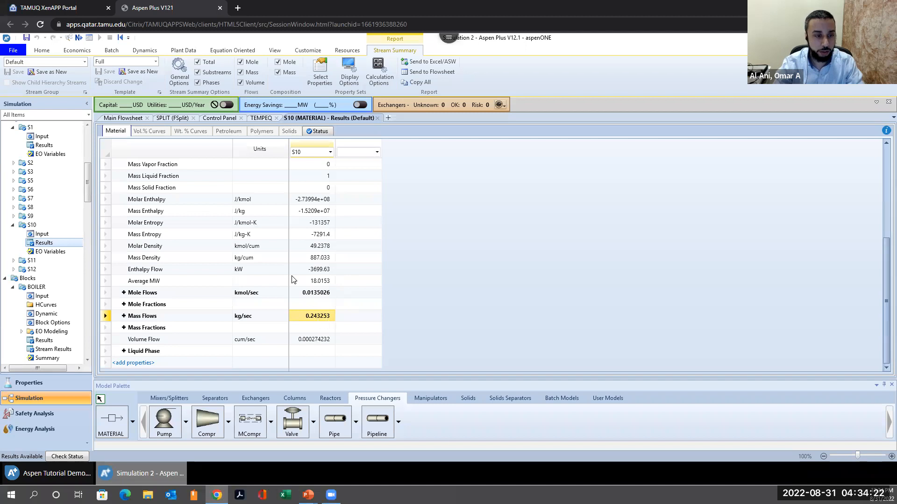
# Step: Open the results of the SPLIT block from the main flowsheet and check the split fractions of S3 and S5
pyautogui.click(123, 118)
pyautogui.click(576, 224)
pyautogui.rightClick(574, 223)
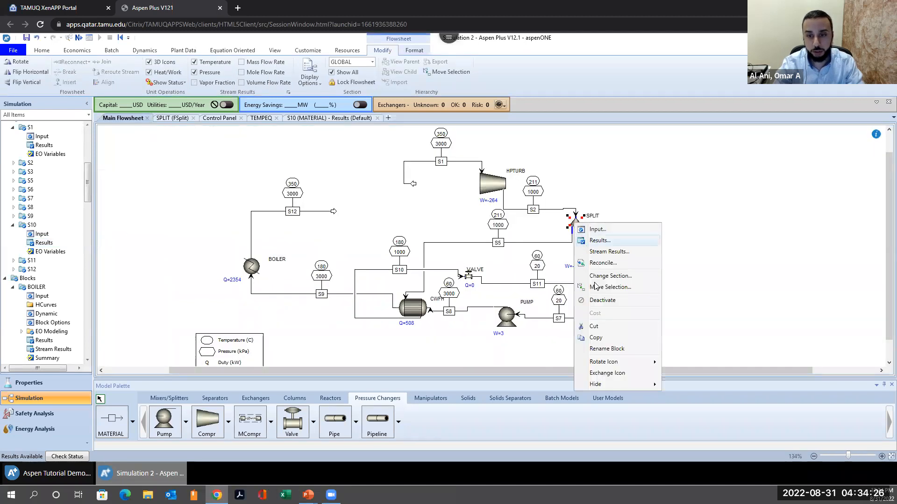
pyautogui.click(599, 241)
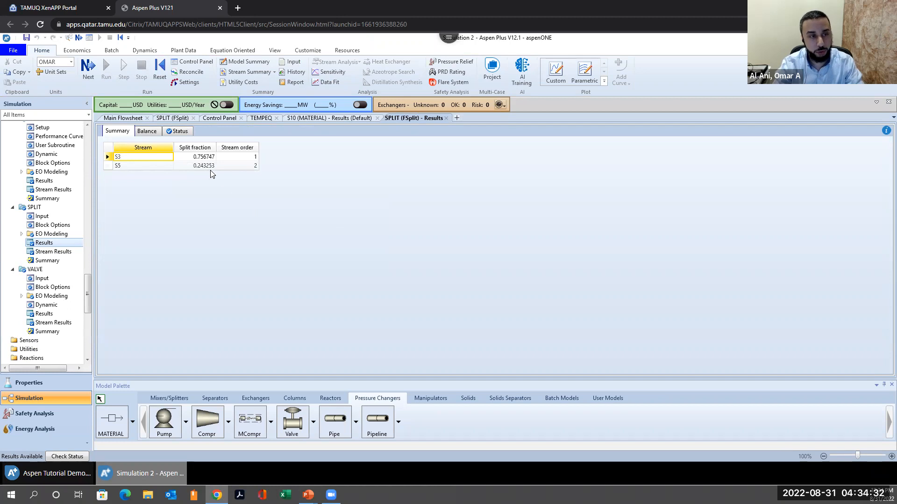
# Step: Review the thermal results summary of the CWFH exchanger from the main flowsheet, and close it
pyautogui.click(124, 118)
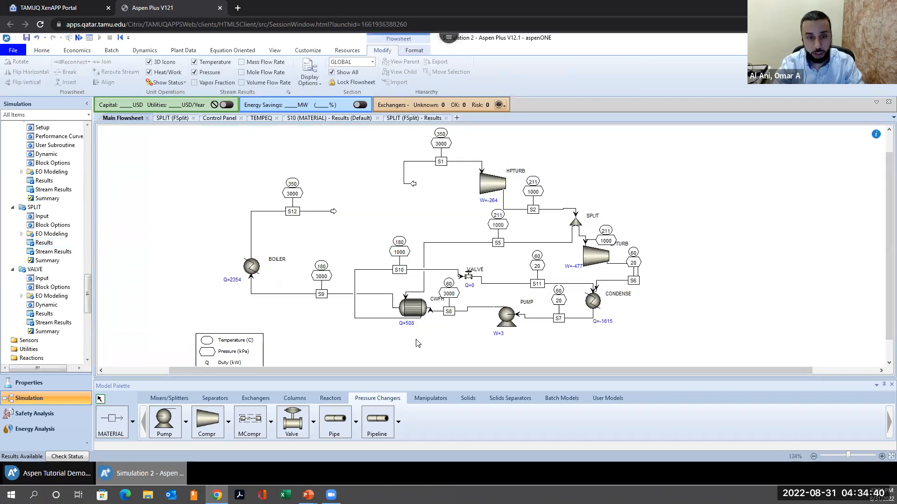
pyautogui.rightClick(412, 309)
pyautogui.click(442, 159)
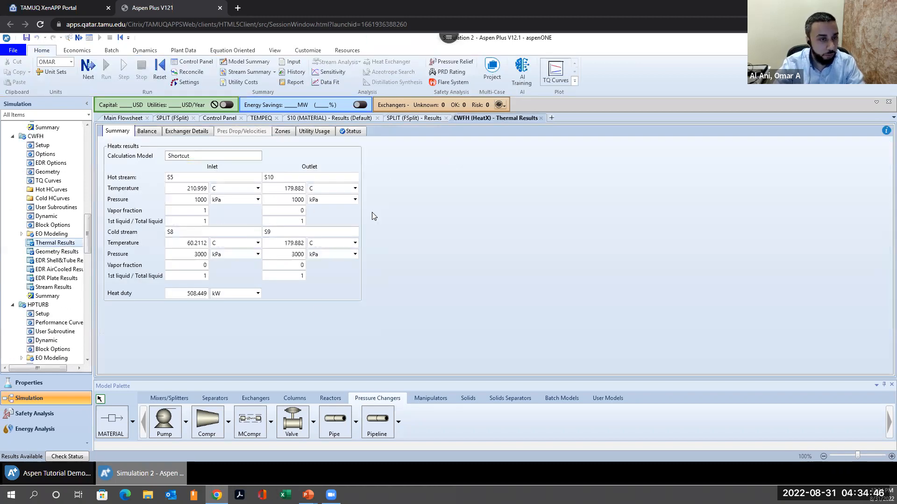
pyautogui.click(540, 118)
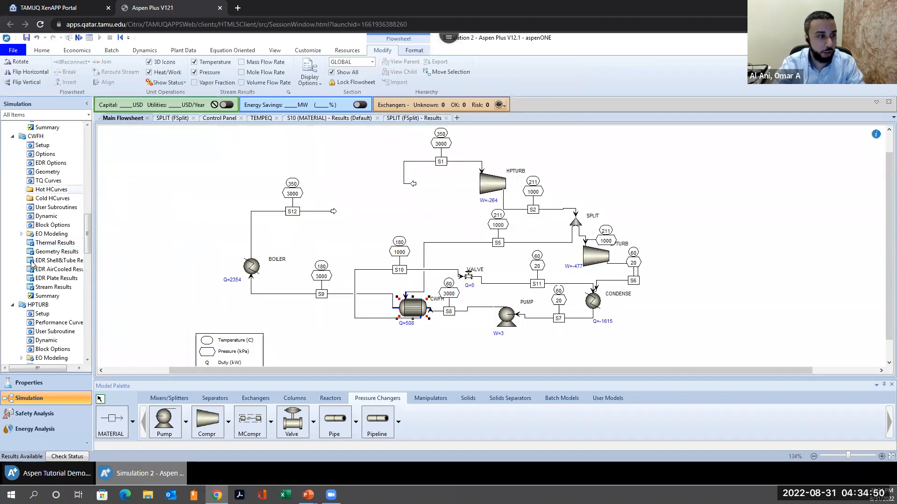
pyautogui.scroll(7, 32, 270)
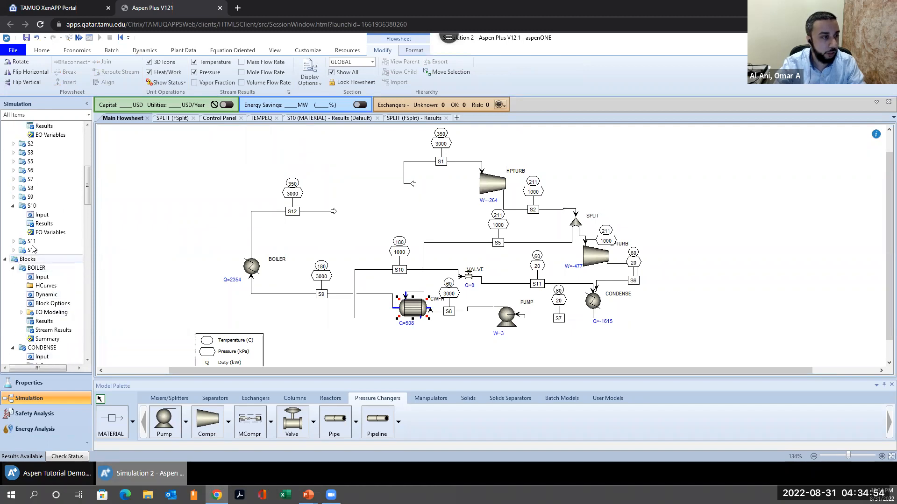
pyautogui.scroll(4, 31, 249)
pyautogui.click(195, 198)
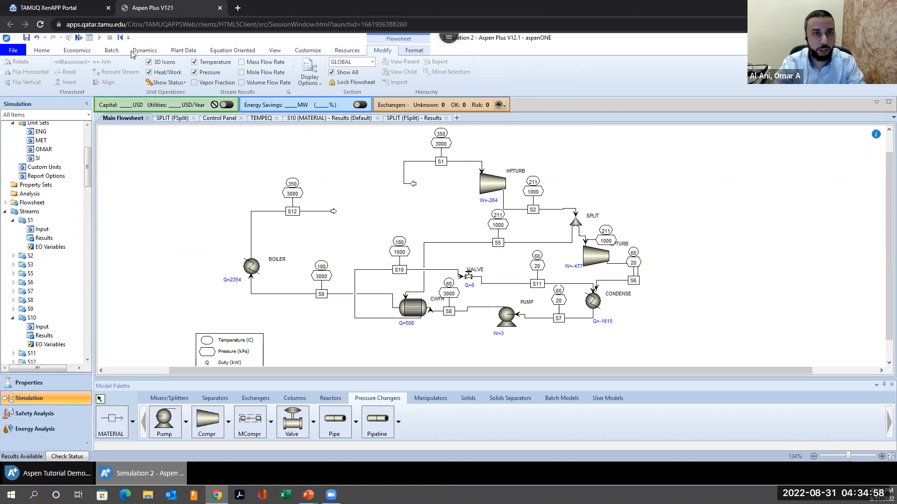